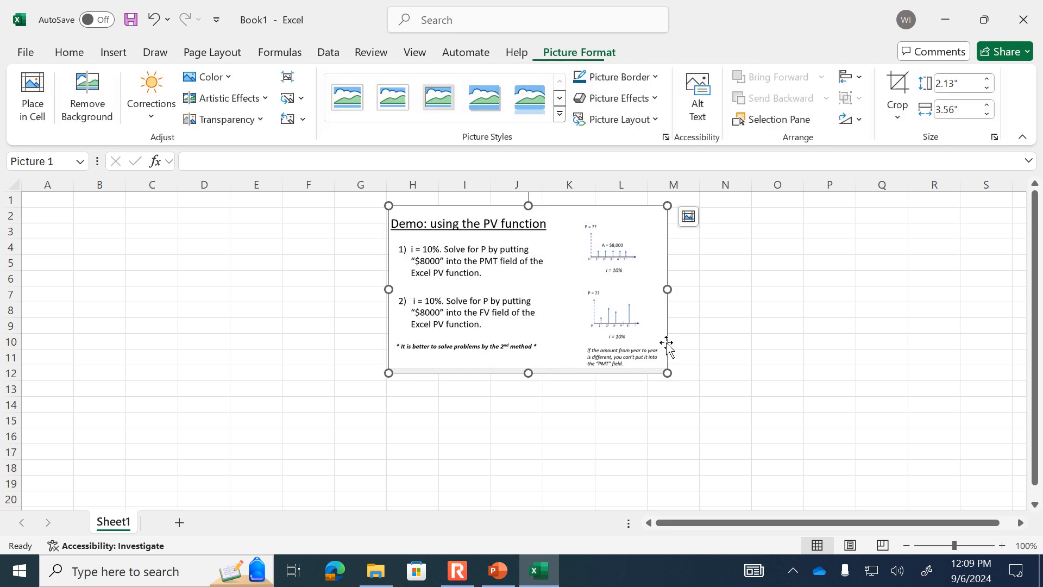
Step: Enlarge the pasted PV demo picture proportionally to about 3.3 inches high by 5.5 inches wide
drag(670, 373, 782, 452)
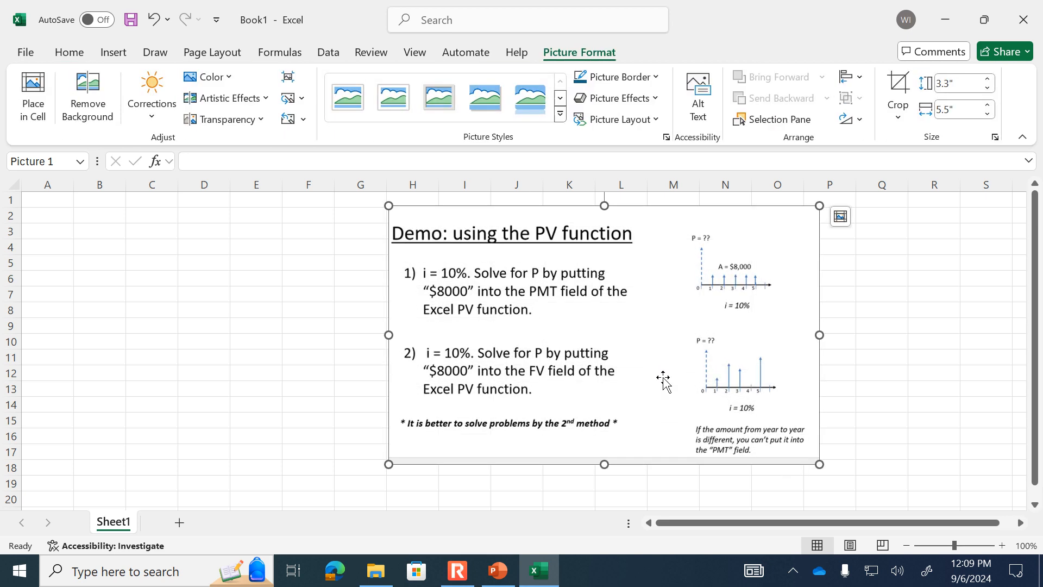
Step: Calculate the present value in A2 with =PV(.1,5,-8000), entering the rate, periods and payment directly
click(35, 215)
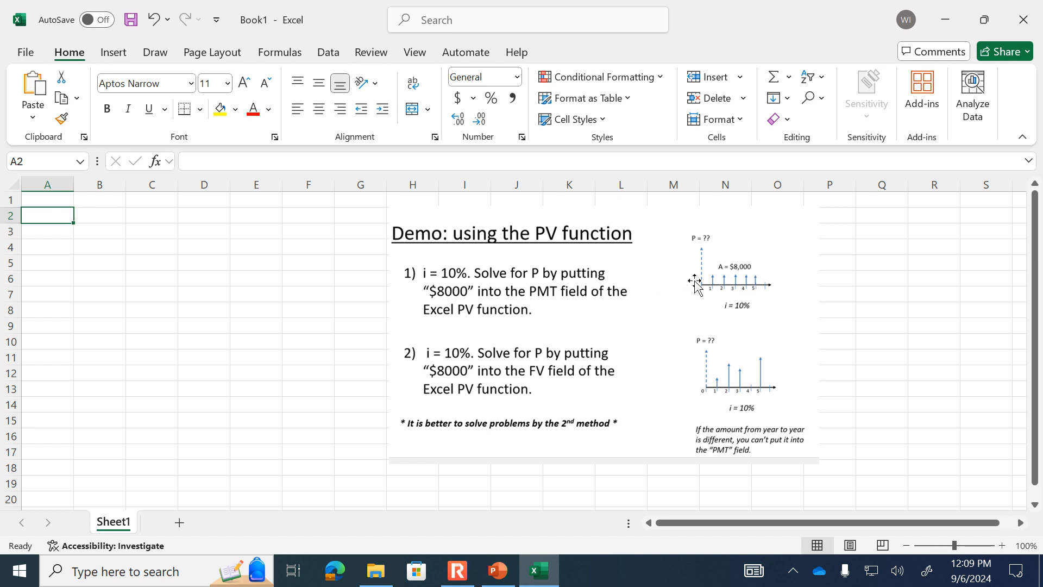
text(=po)
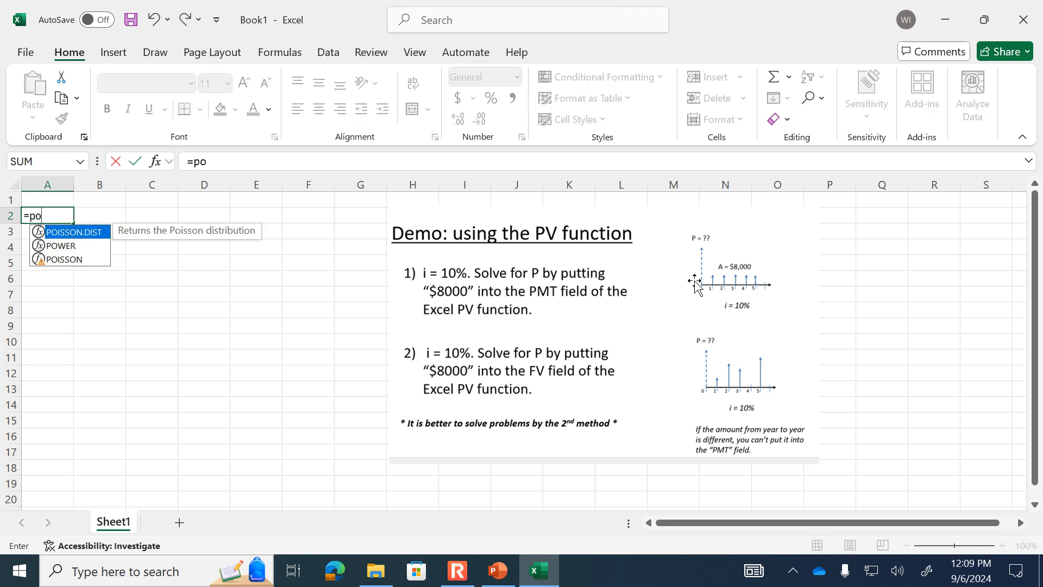
text(v)
key(BackSpace)
key(BackSpace)
text(v()
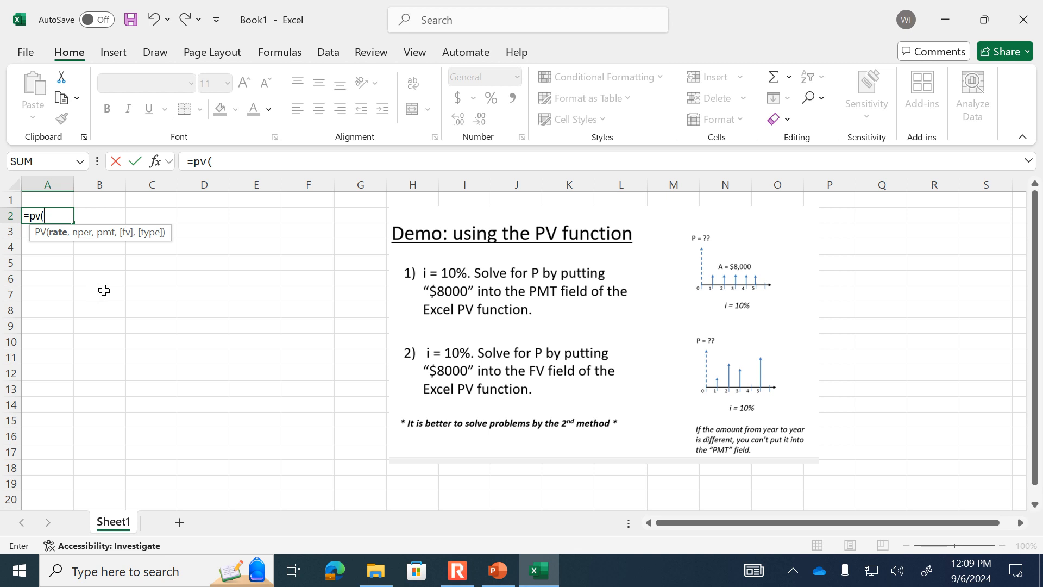
text(.1,)
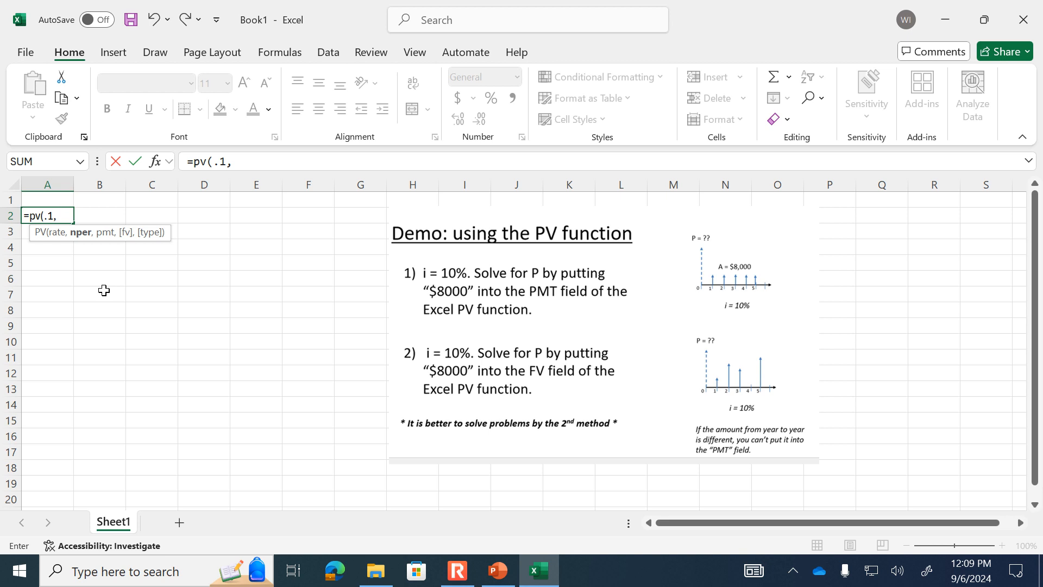
text(5,-)
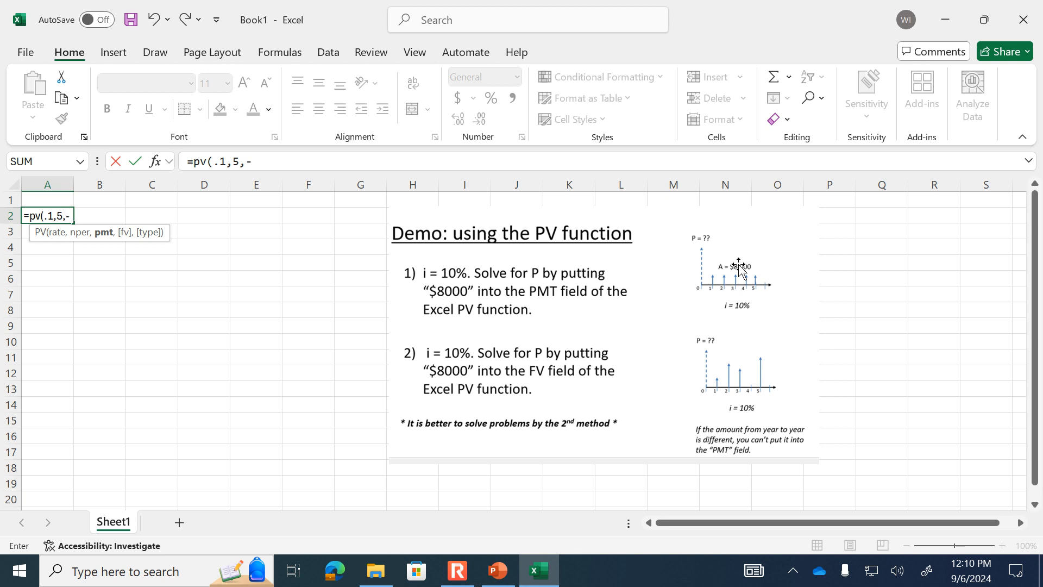
text(8000))
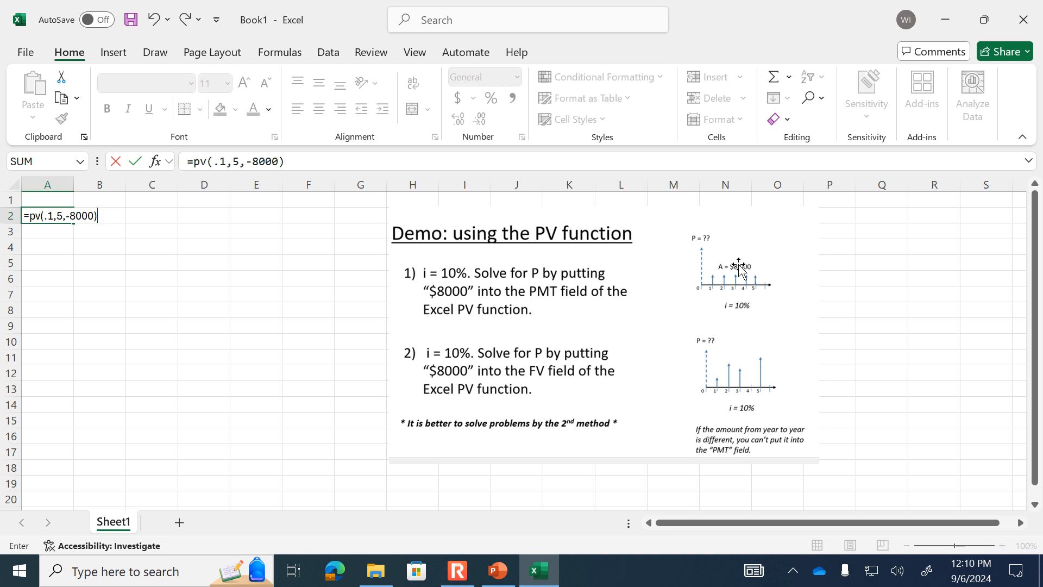
key(Return)
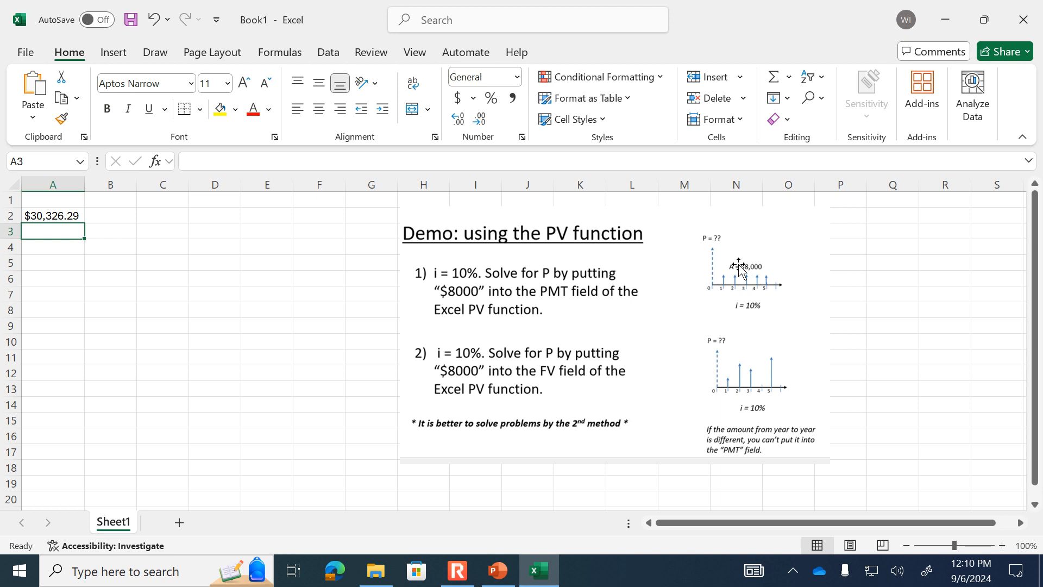
key(Up)
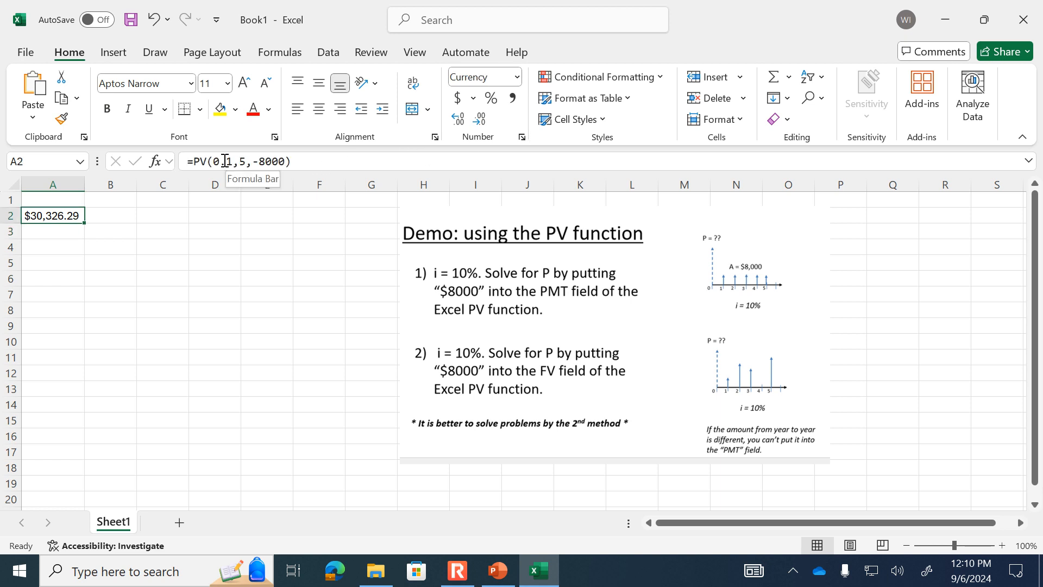
Step: Enter the input labels "A =", "I =" and "N =" in cells A4 to A6
click(63, 247)
text(A =)
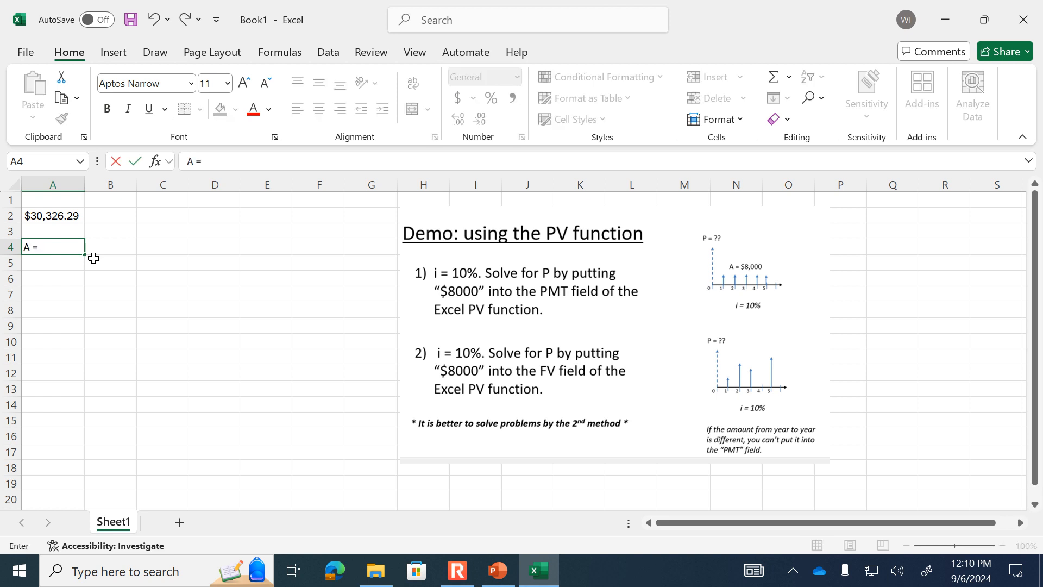
key(Tab)
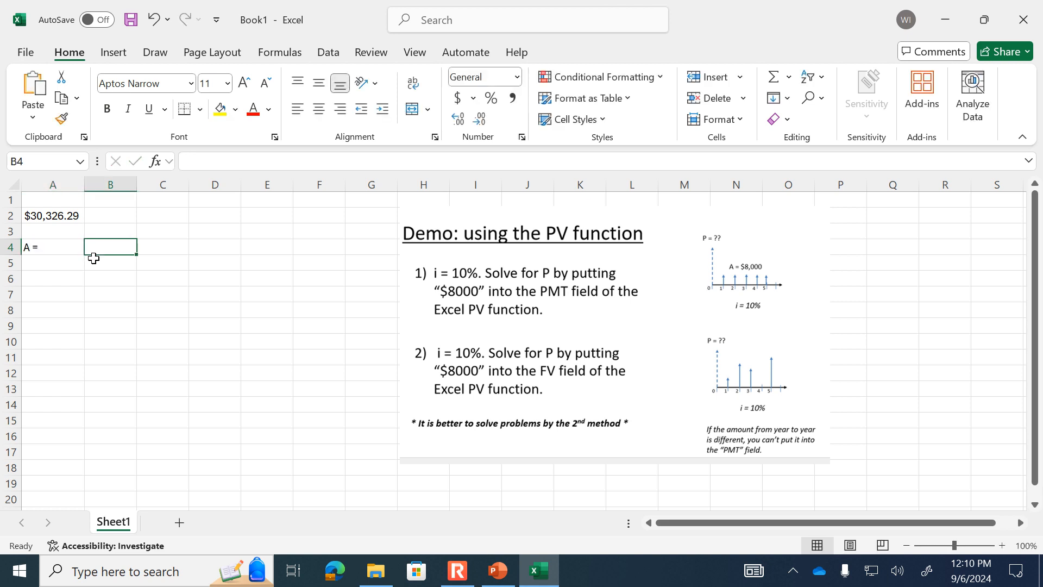
key(Return)
text(I =)
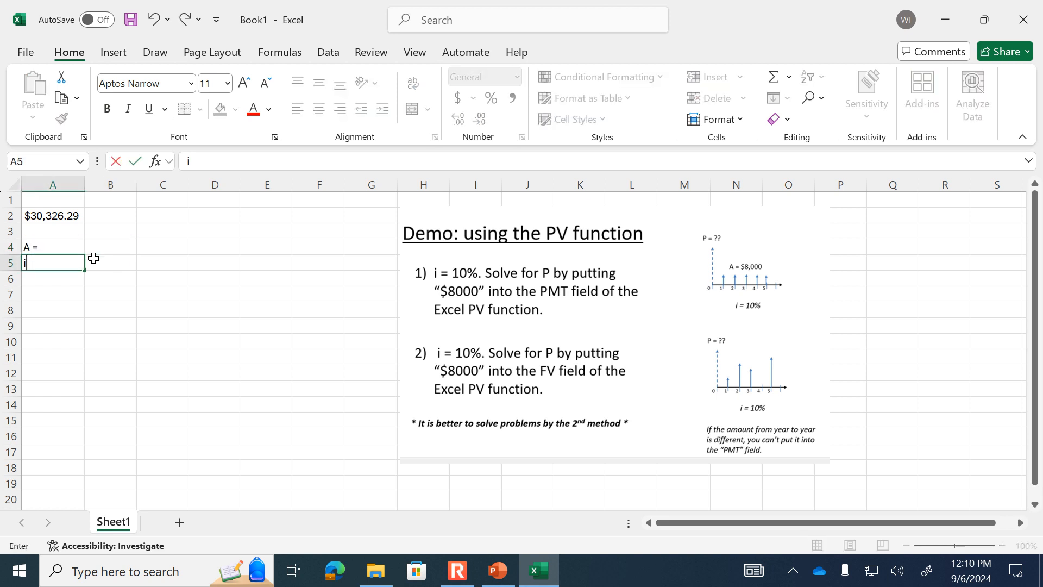
key(Tab)
key(Return)
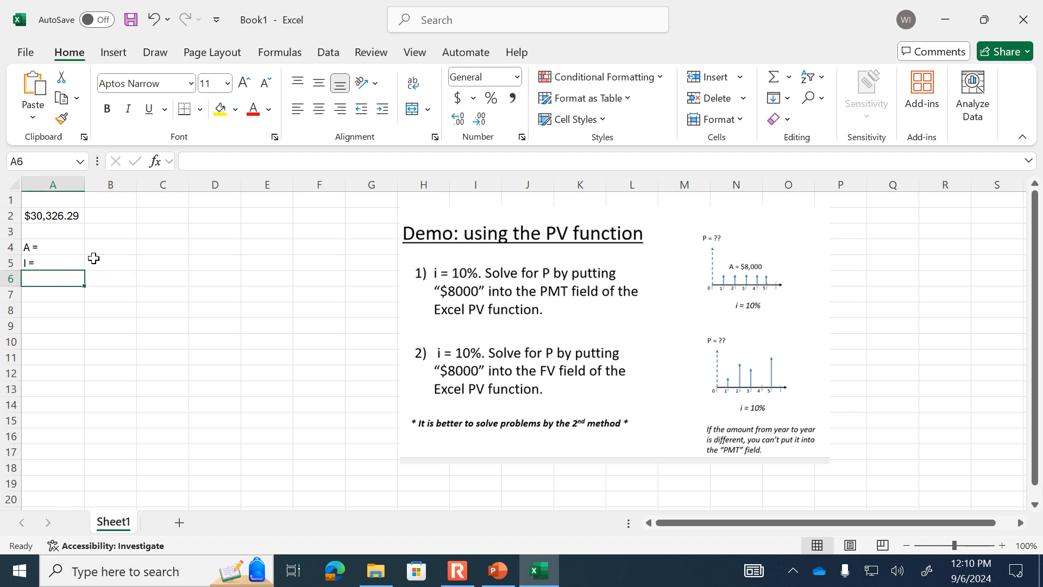
text(N =)
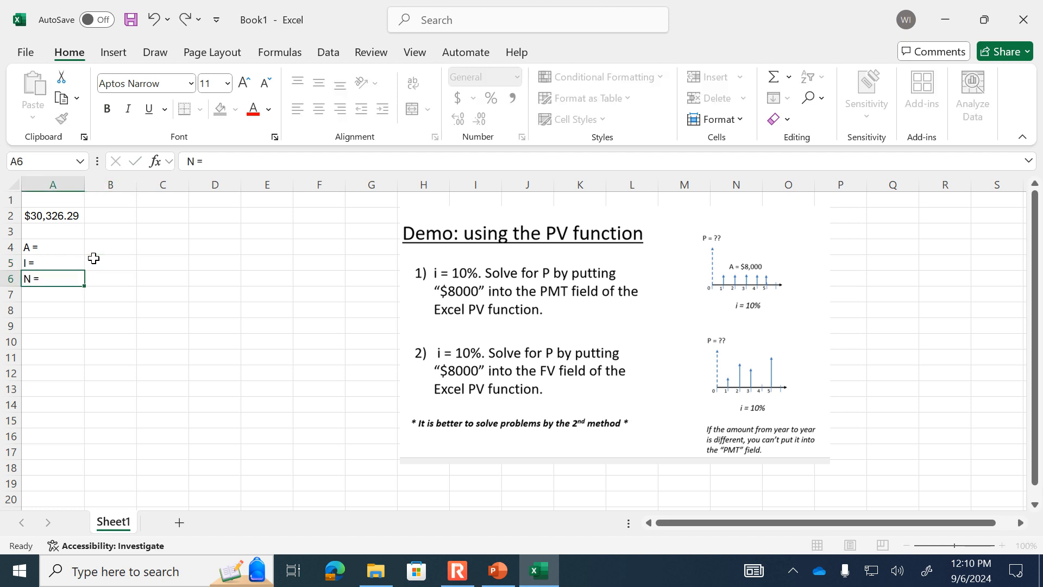
Step: Fill in the values beside the labels: 8000 in B4, 0.1 in B5 and 5 in B6
key(Tab)
key(Tab)
key(Up)
key(Up)
key(Left)
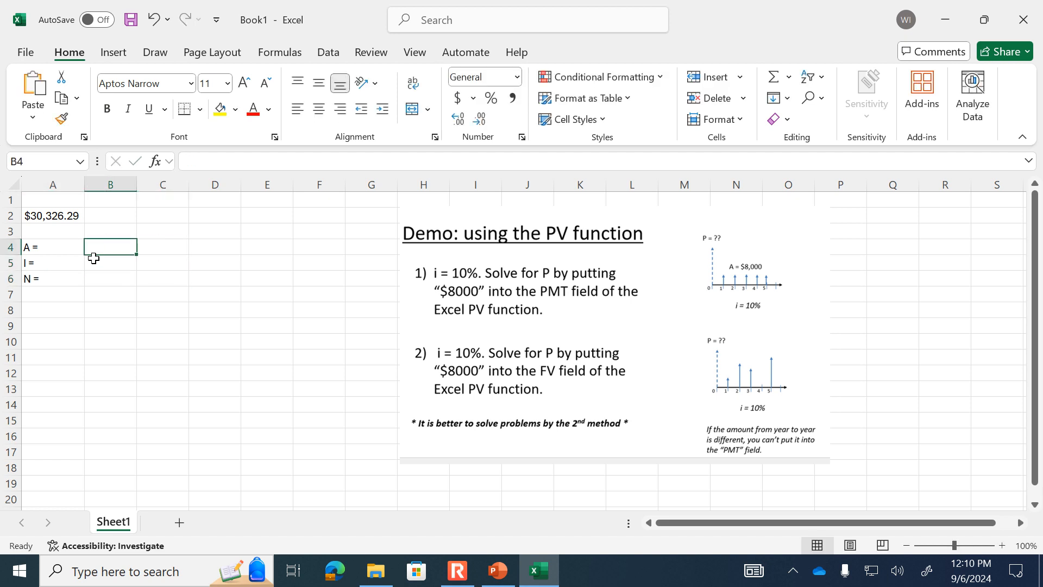
text(8000)
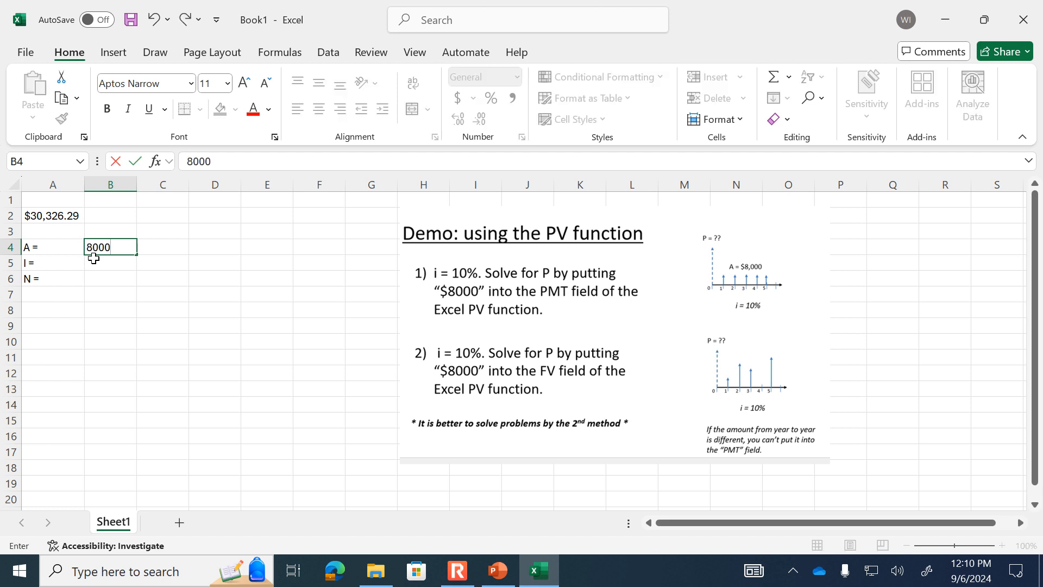
key(Return)
text(0.1)
key(Return)
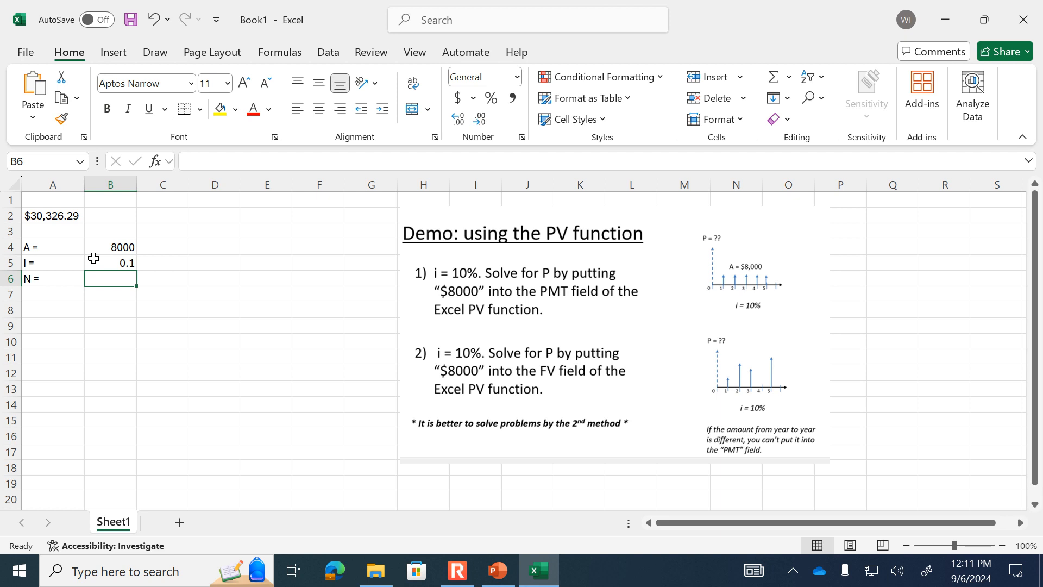
text(5)
key(Return)
Step: Calculate the present value in A8 from the input cells with =PV(B5,B6,-B4)
key(Return)
key(Left)
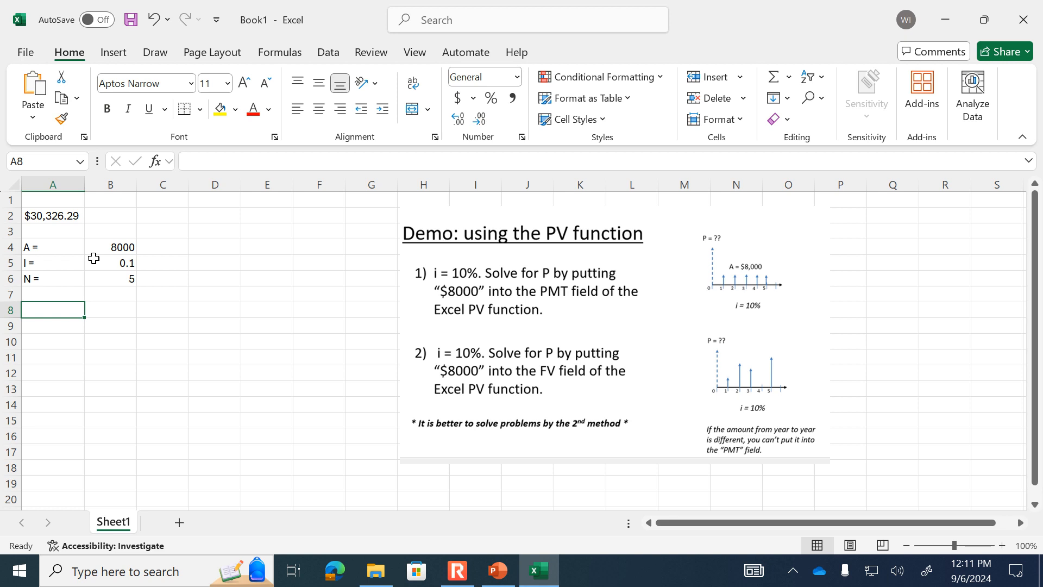
text(=PV()
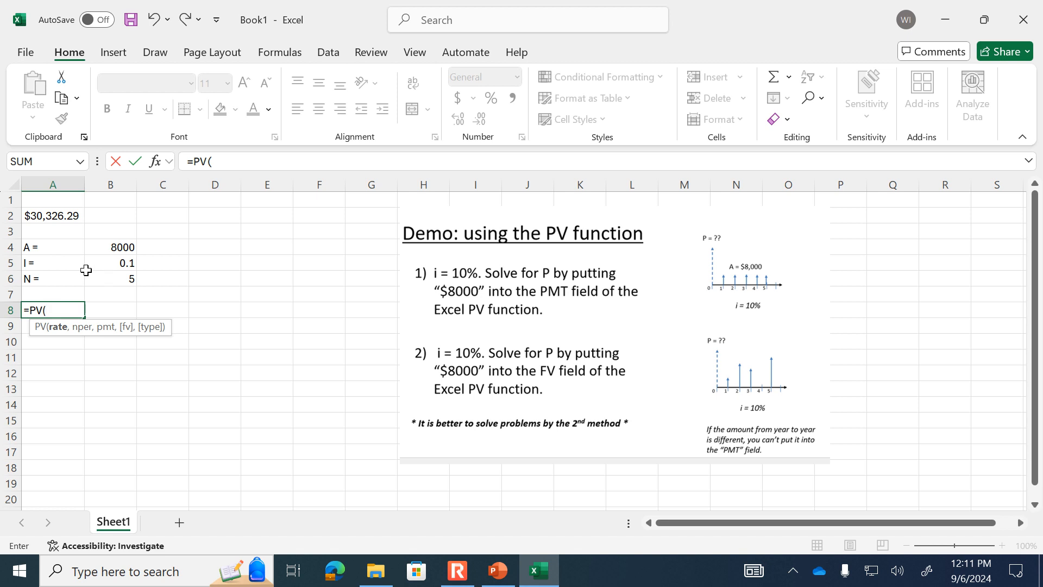
click(120, 263)
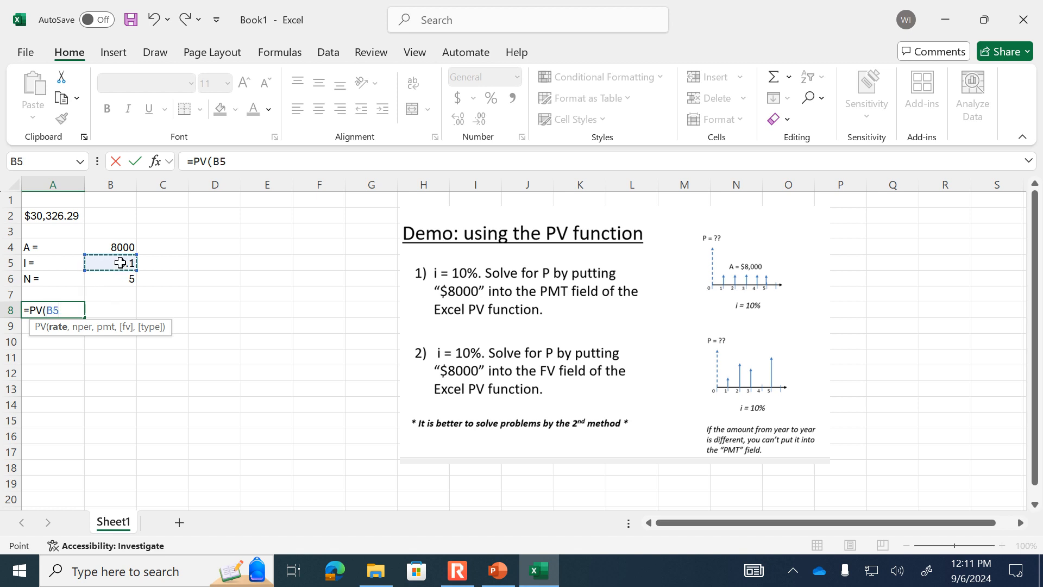
text(,)
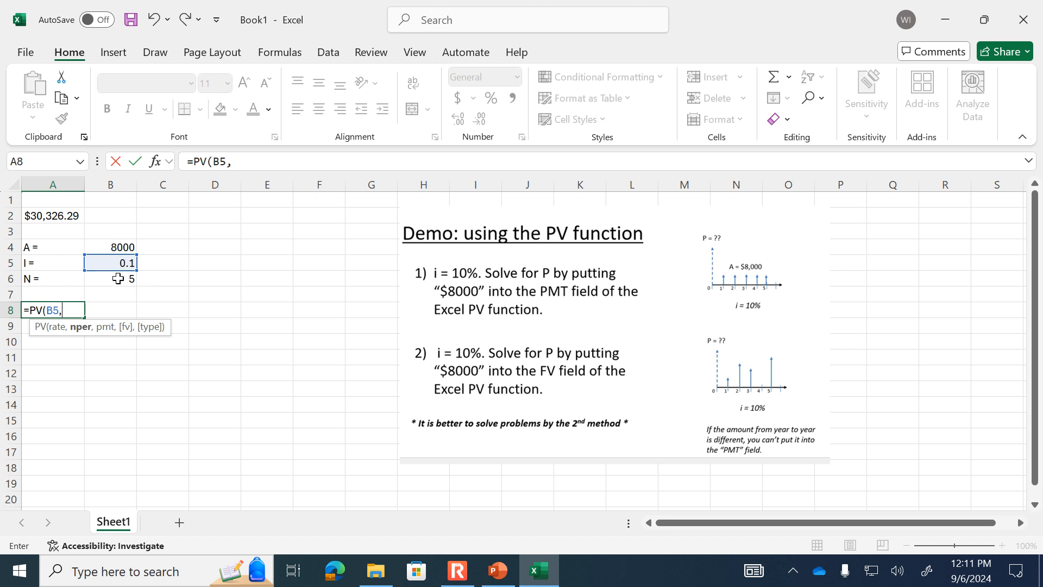
click(118, 279)
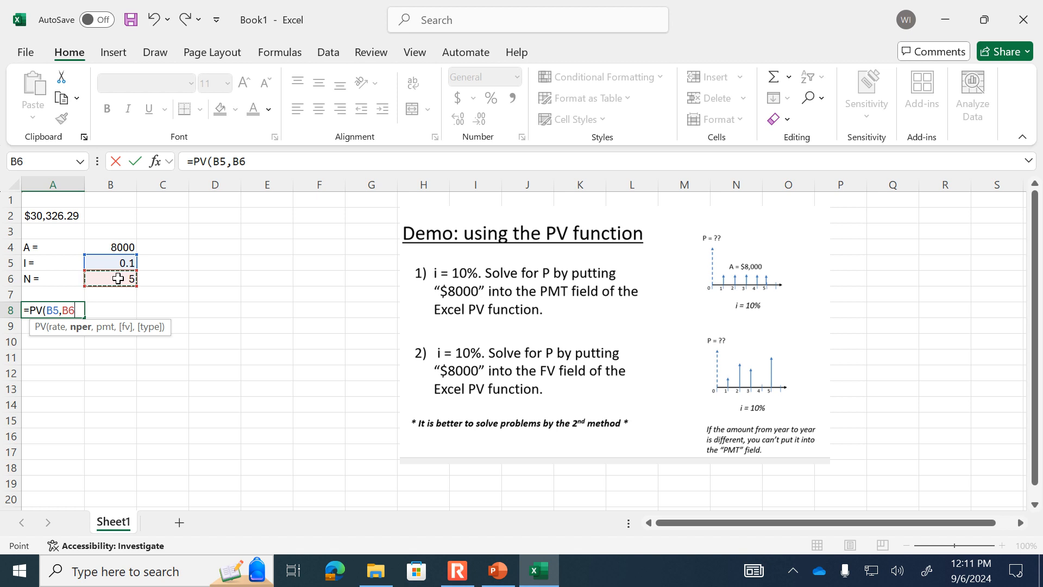
text(,)
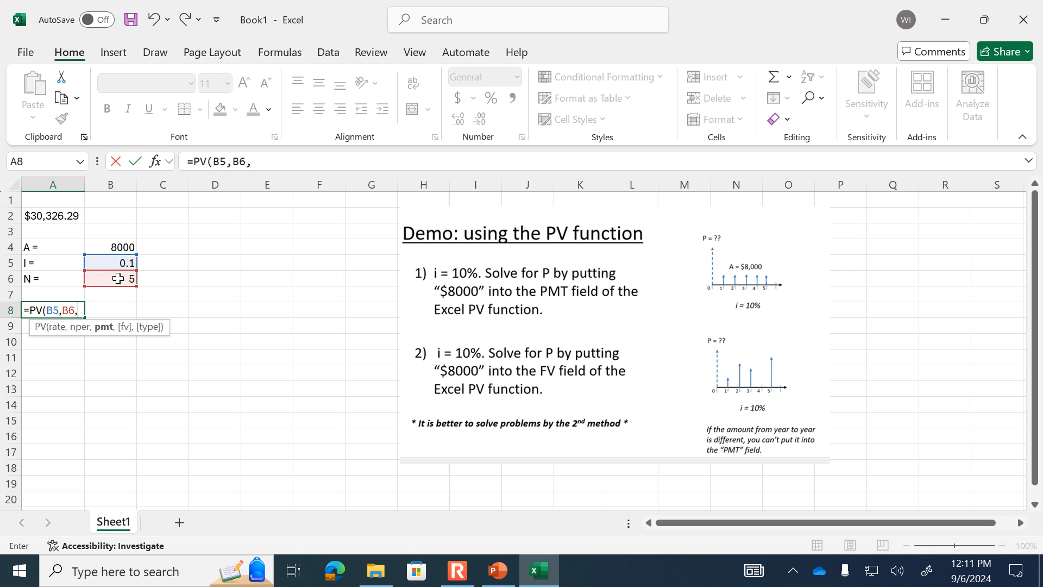
text(-)
click(123, 247)
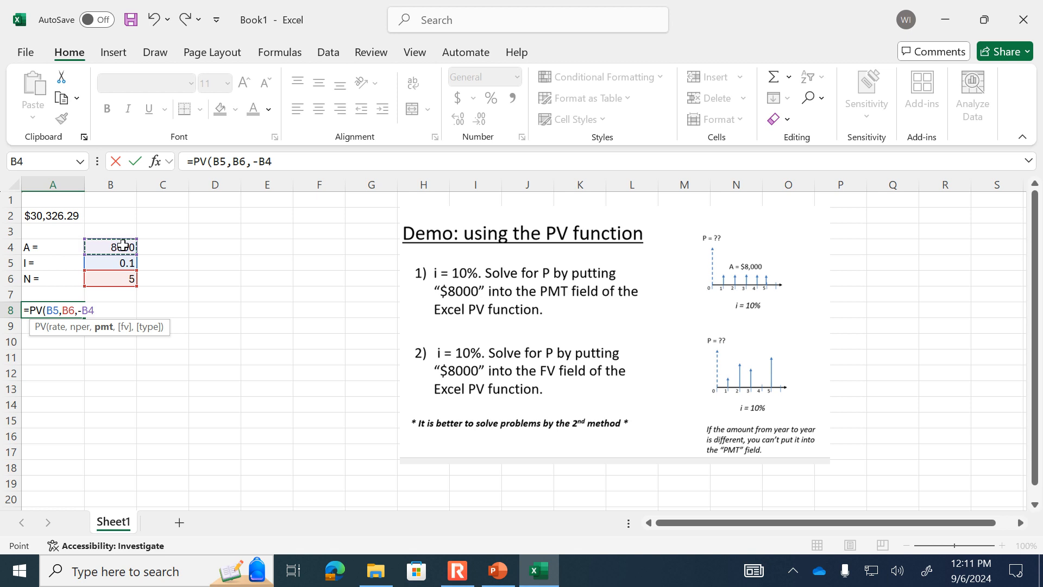
text())
key(Return)
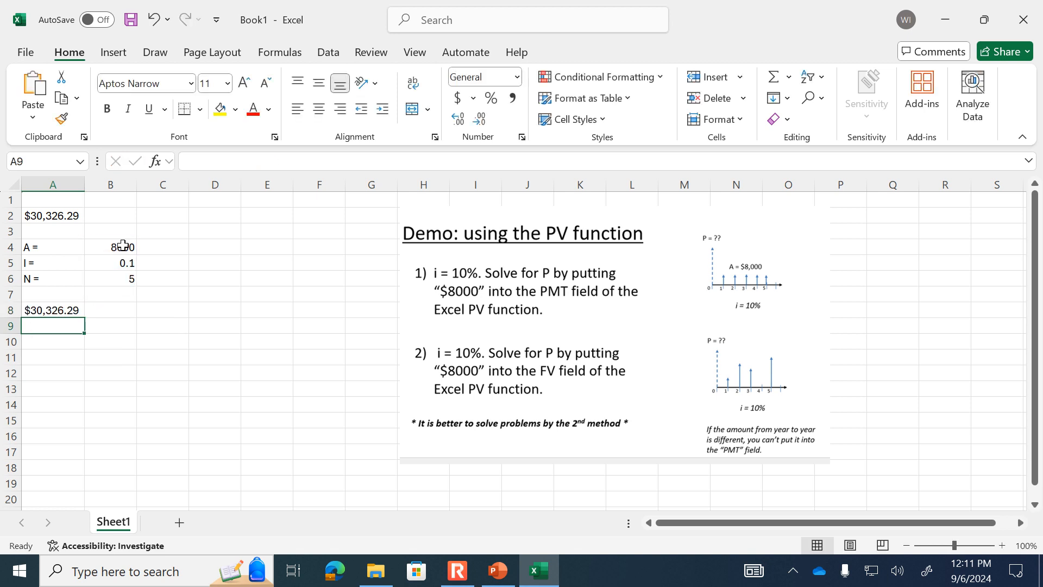
click(60, 307)
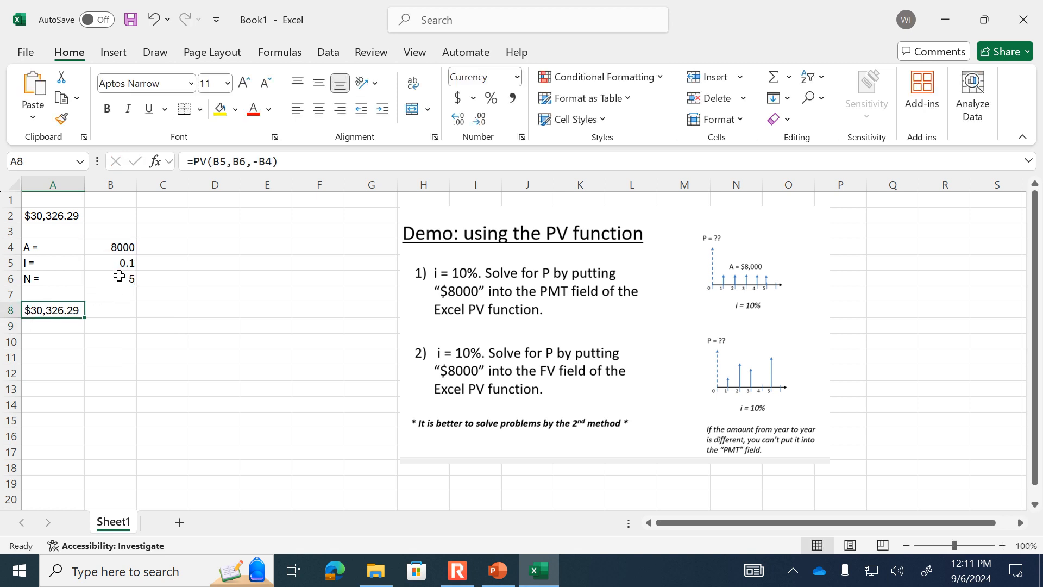
Step: Centre-align the input values in B4:B6 and their labels in A4:A6
drag(121, 247, 119, 279)
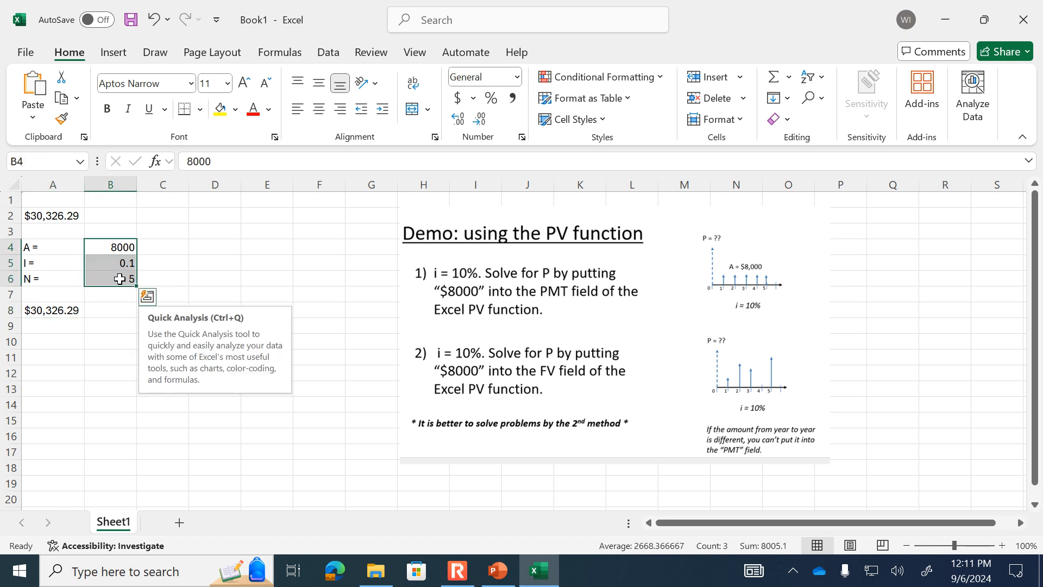
click(319, 109)
drag(54, 250, 58, 278)
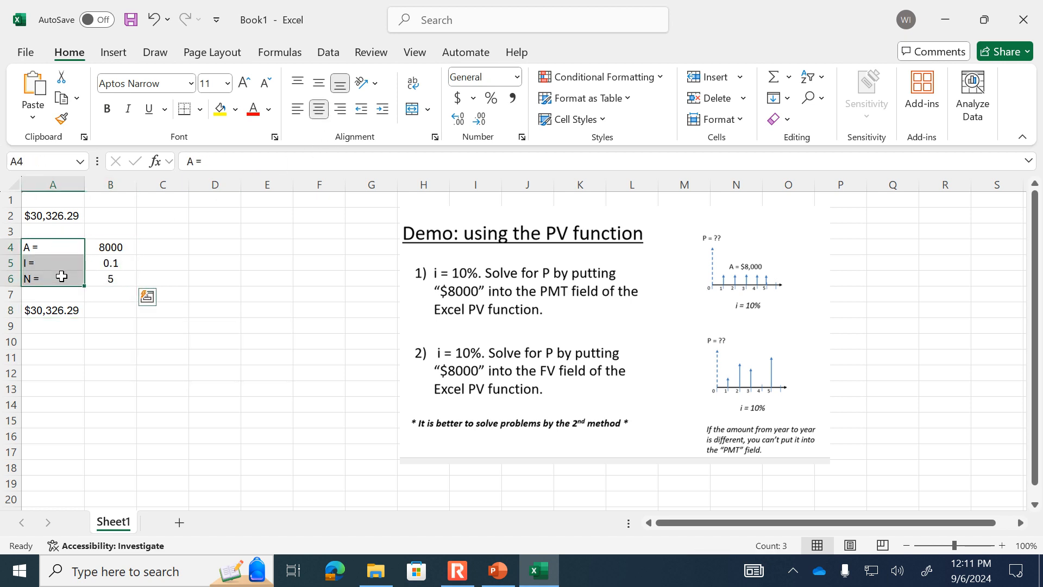
click(320, 109)
click(159, 263)
click(126, 309)
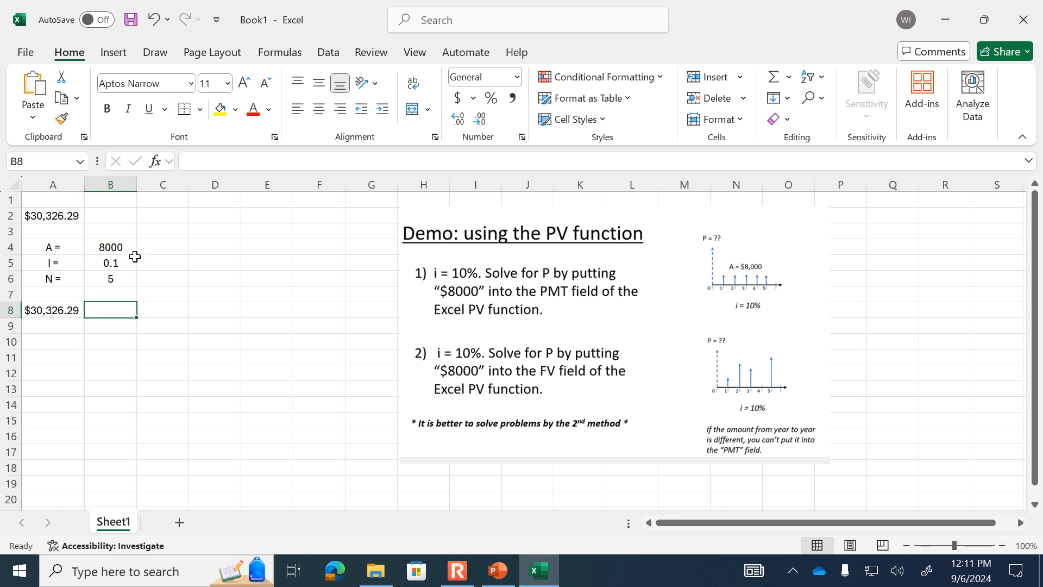
click(58, 215)
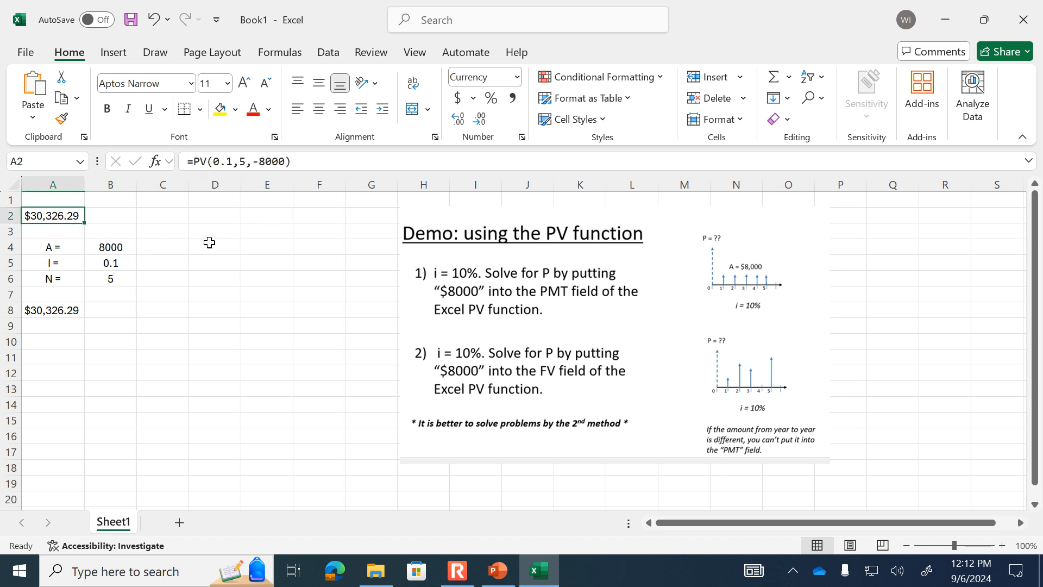
click(174, 263)
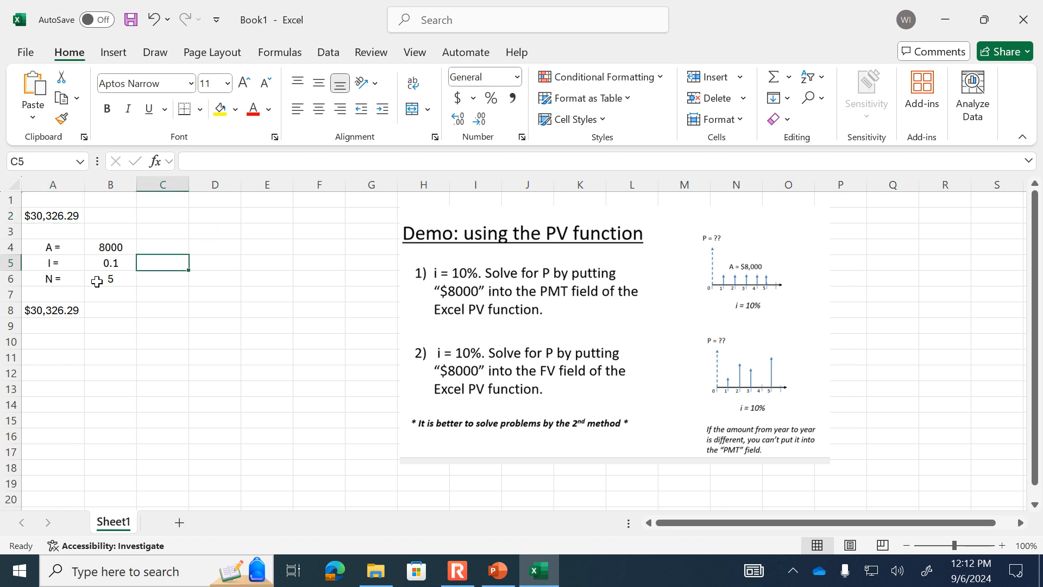
Step: Change the annual amount A in B4 to 8200
click(117, 247)
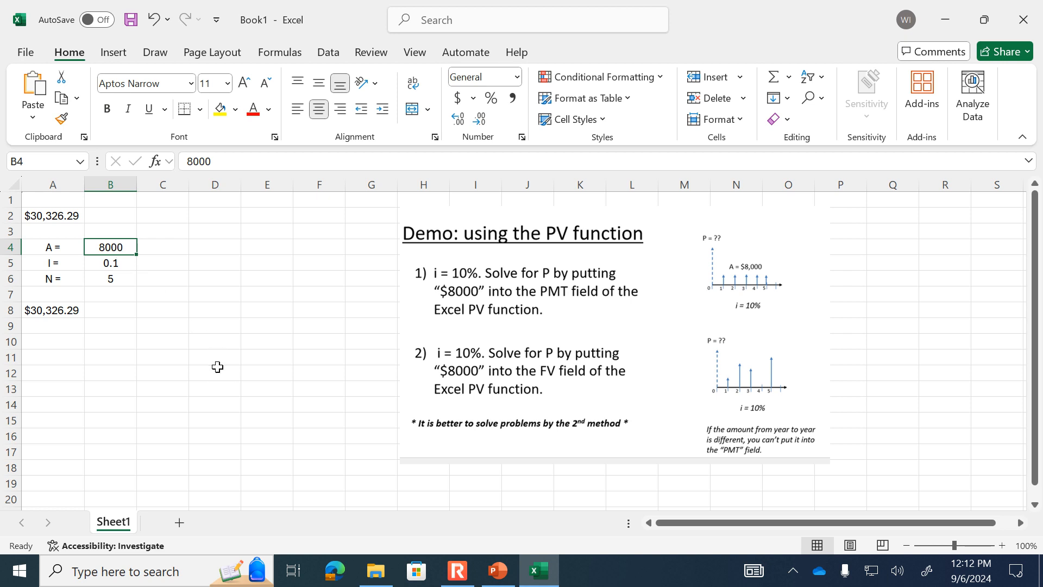
text(8200)
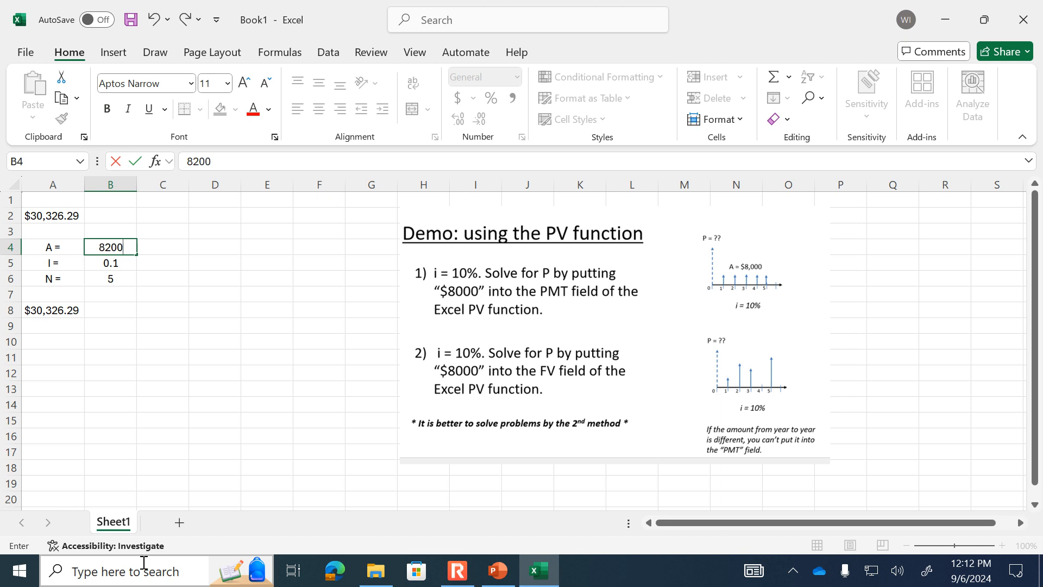
key(Return)
Step: Label the referenced-cell result by entering "<- PV" in B8
key(Return)
key(Return)
key(Return)
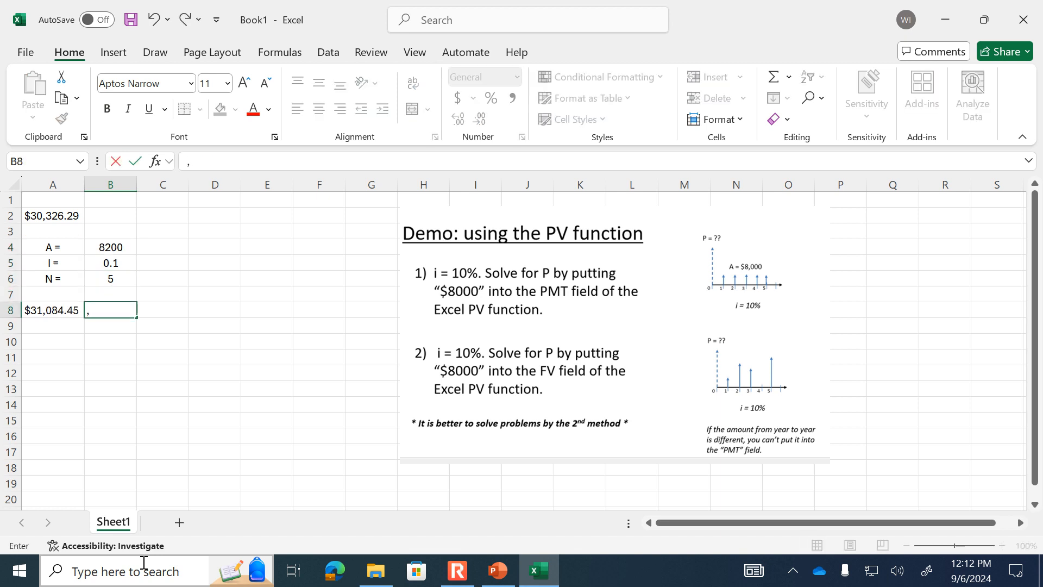
text(<- PV)
key(Return)
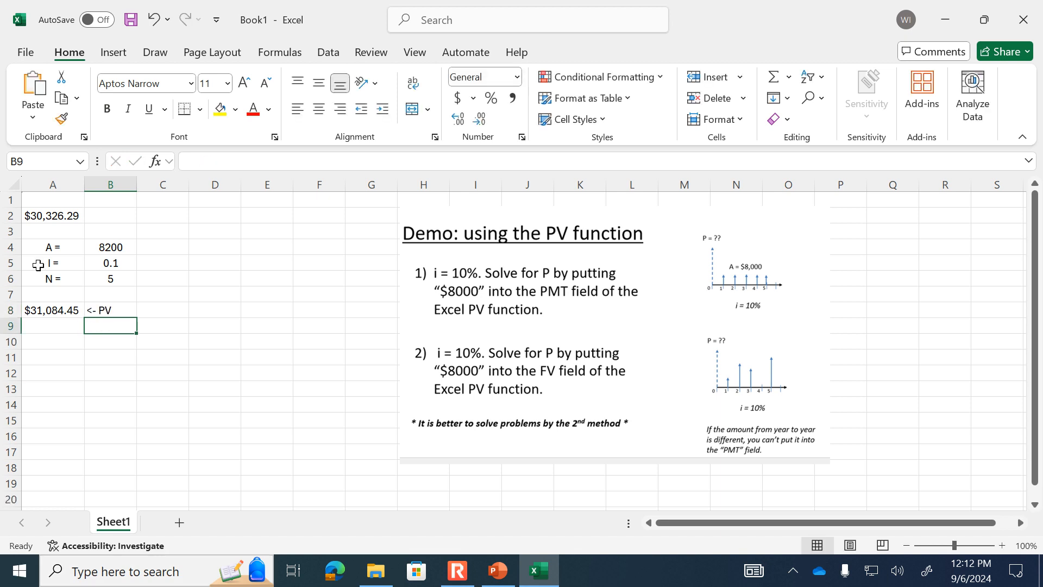
Step: Compare the direct-value PV formula in A2 with the input cells A4:B6 and the cell-referenced formula in A8
click(77, 218)
drag(213, 160, 232, 159)
click(311, 162)
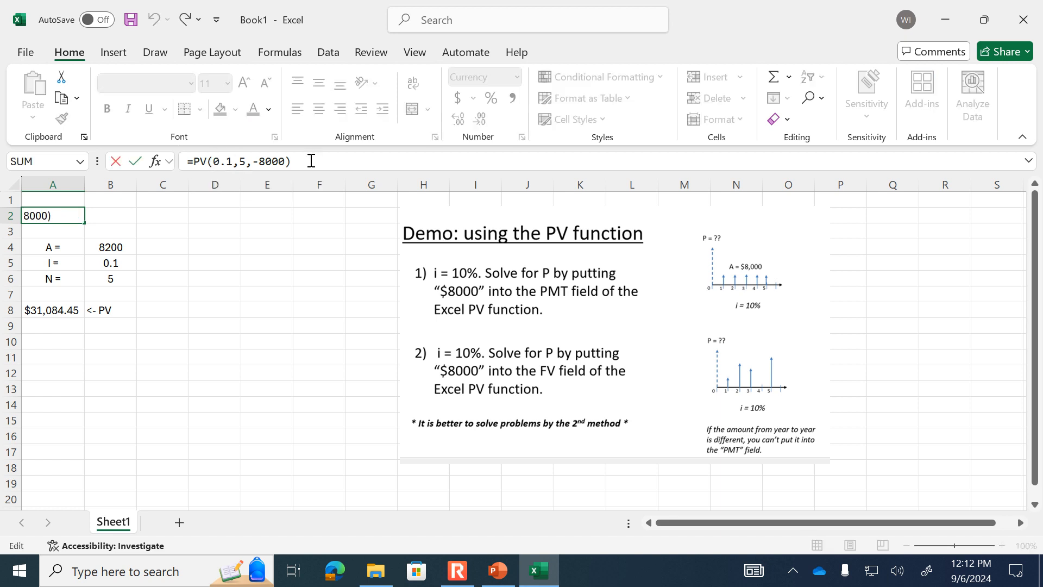
click(152, 320)
drag(75, 248, 112, 278)
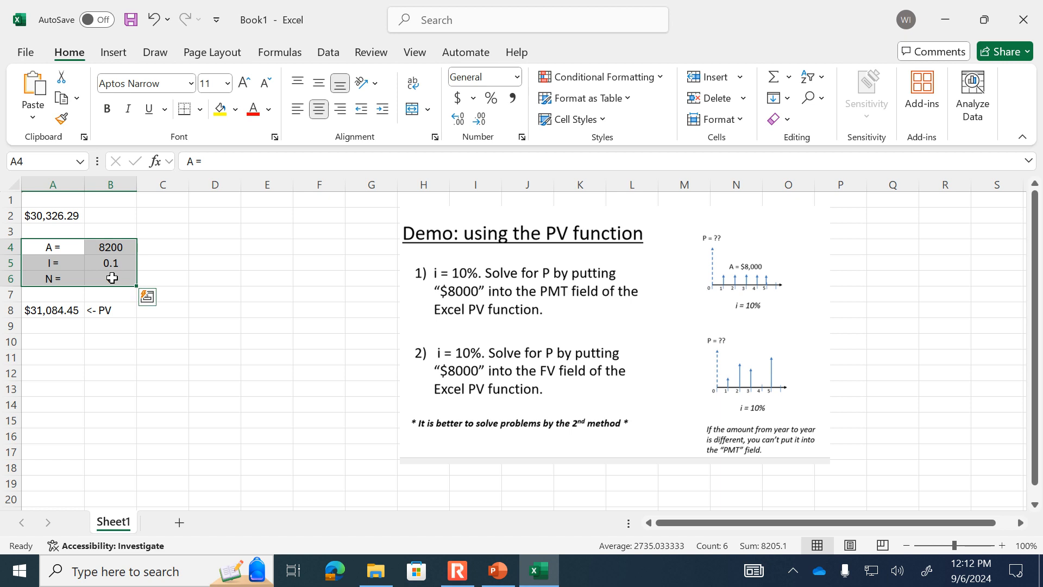
click(62, 313)
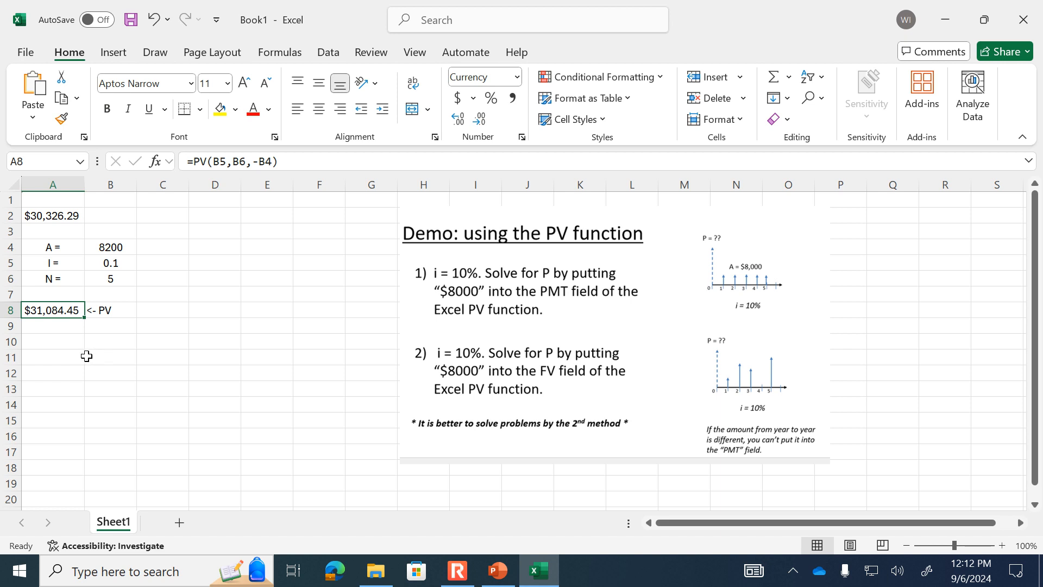
click(181, 367)
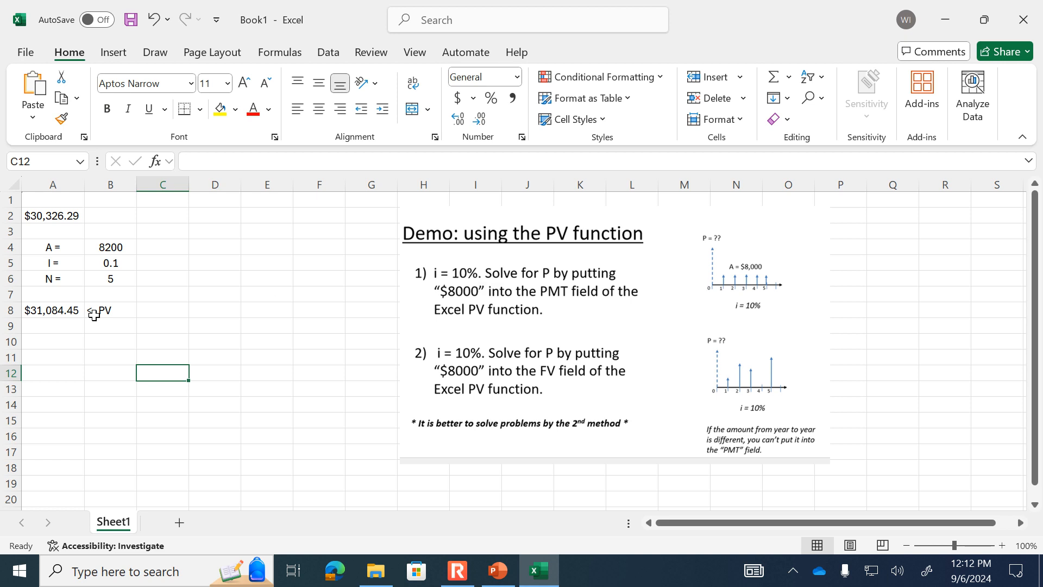
click(62, 336)
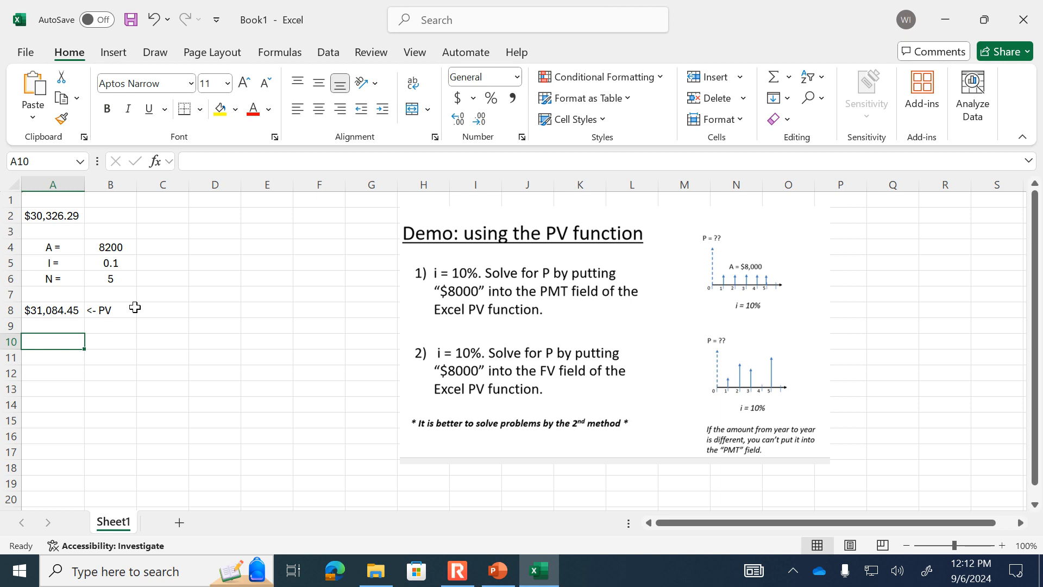
text(The prese)
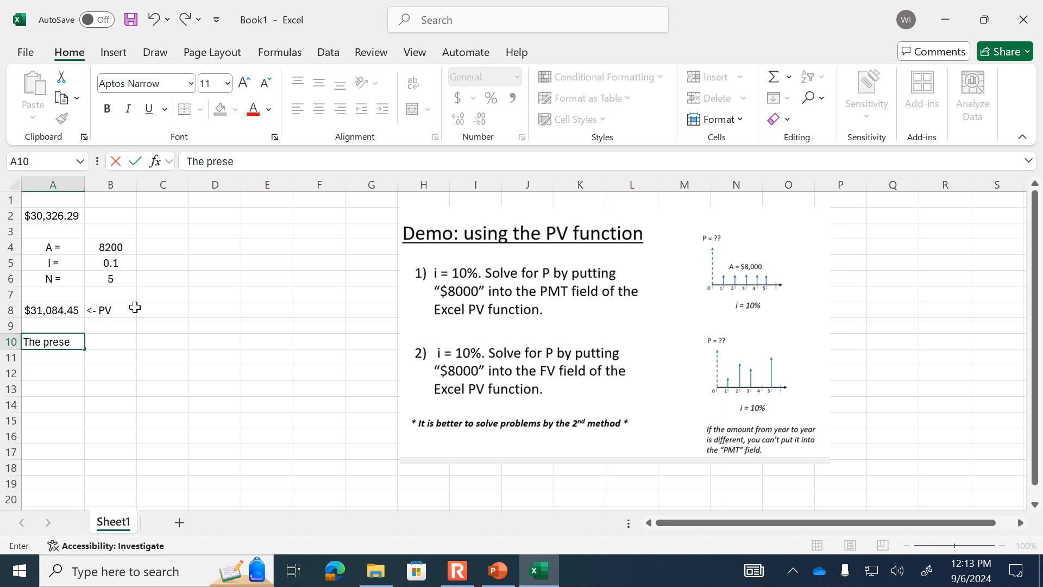
text(nt value is $)
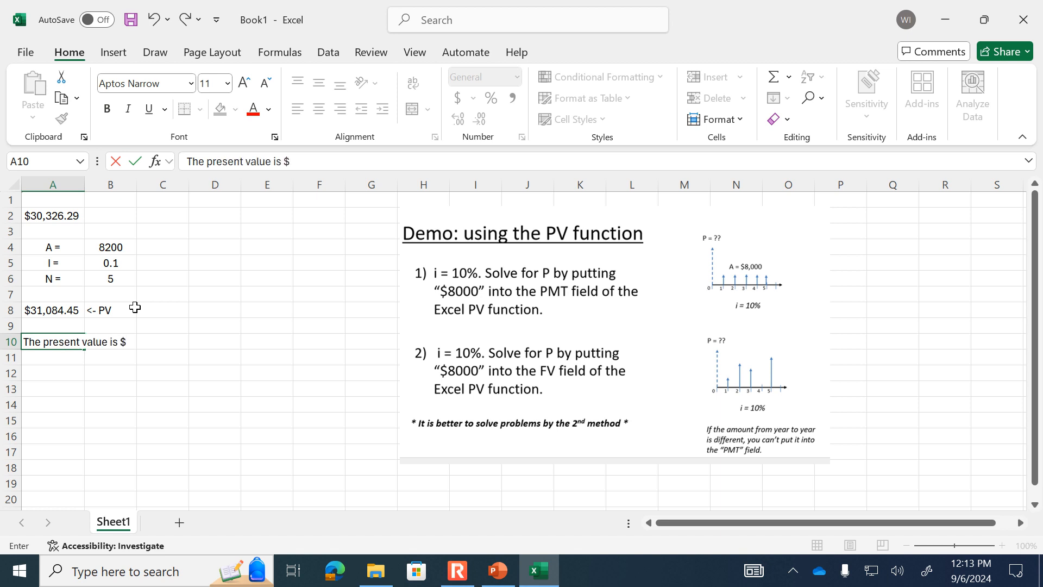
key(Escape)
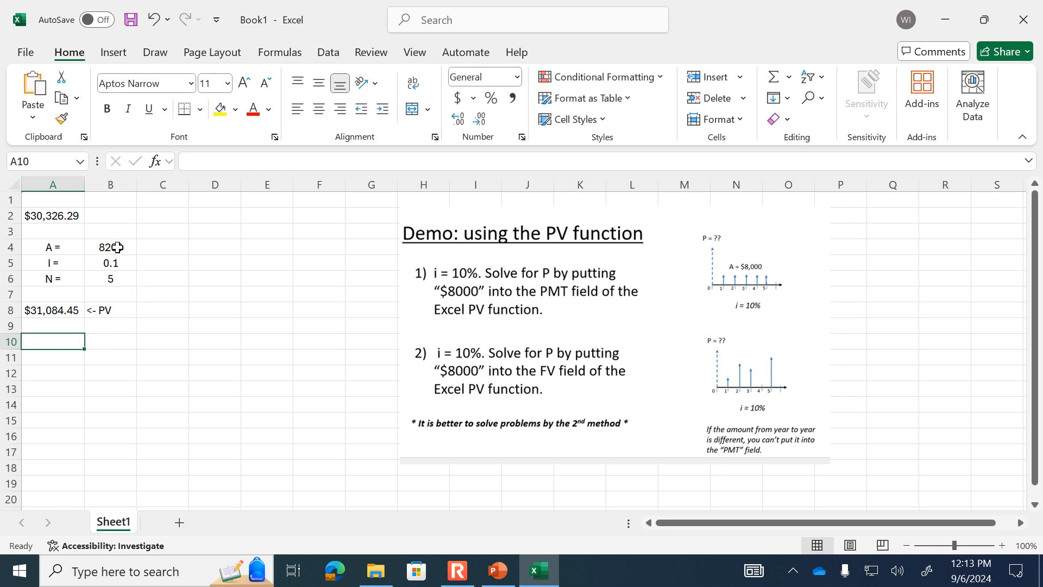
Step: Set the annual amount A in B4 to 8000
click(117, 247)
text(8000)
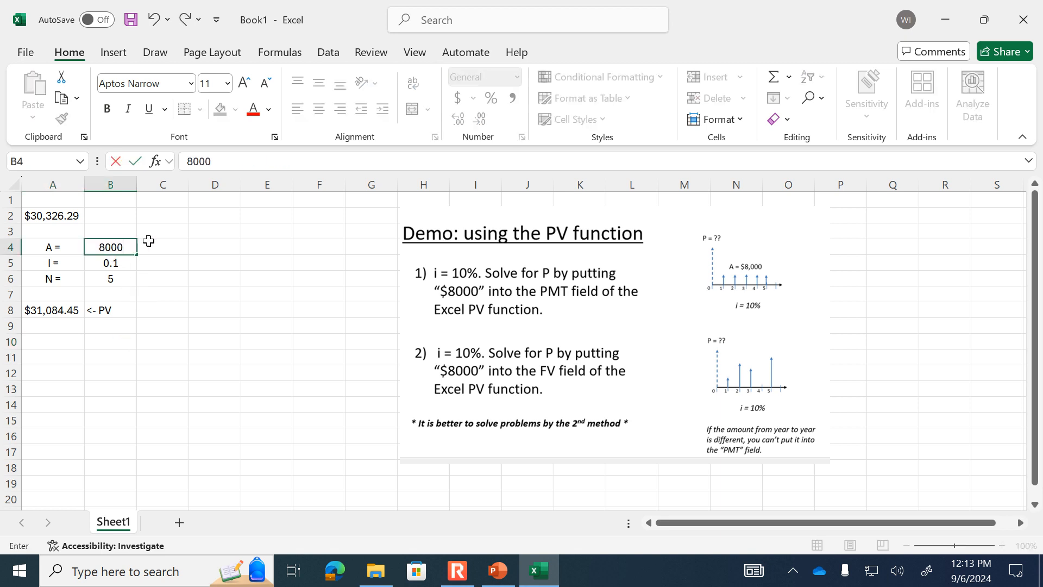
key(Return)
Step: Enter "Ans: The present value is $30,326.29 for A = $8000, I = 10%, and N = 5" in A10
key(Down)
key(Down)
key(Down)
key(Down)
key(Down)
key(Left)
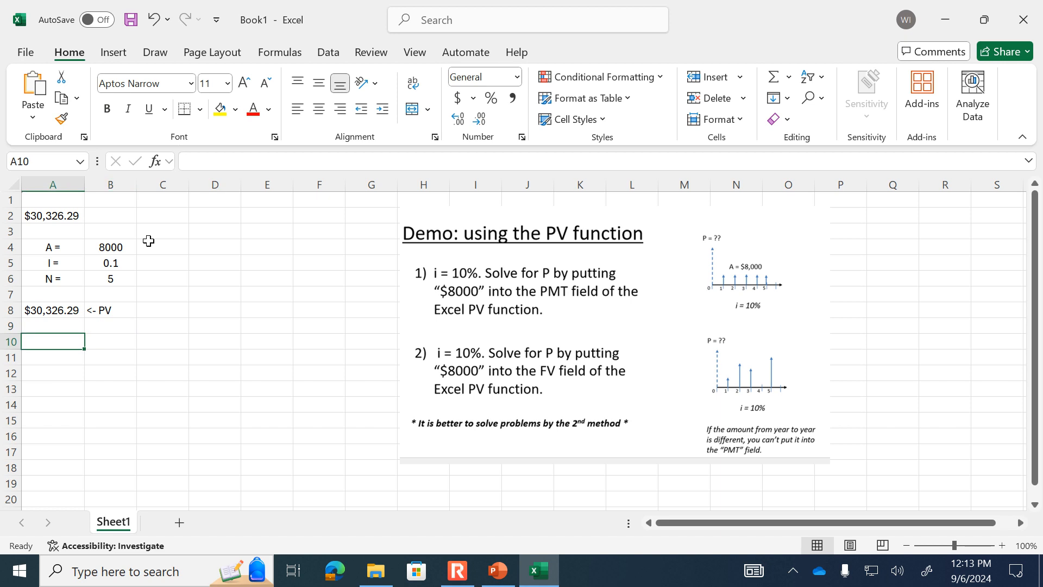
text(Ans: The present value)
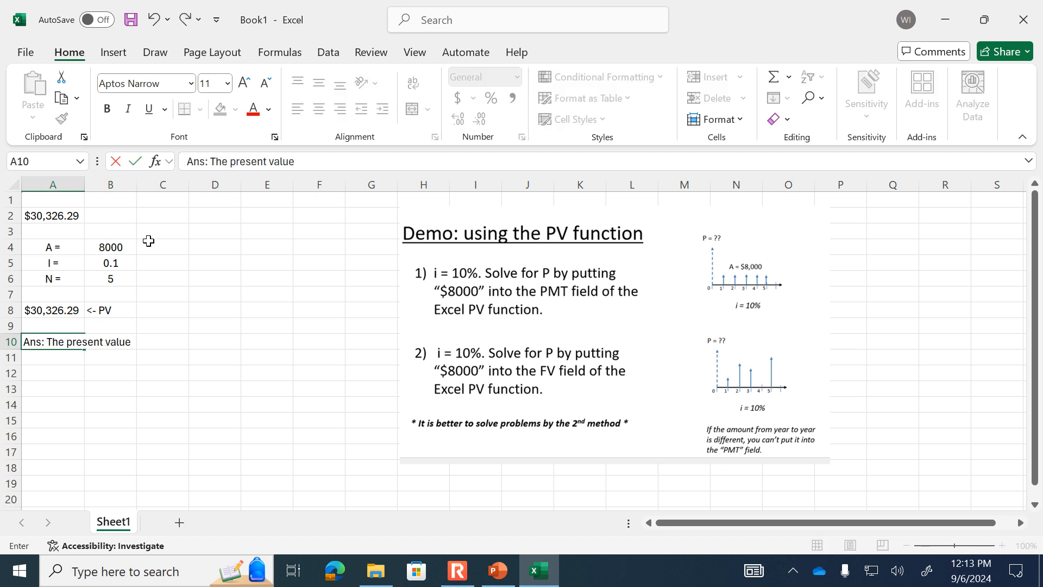
text( is $30,32)
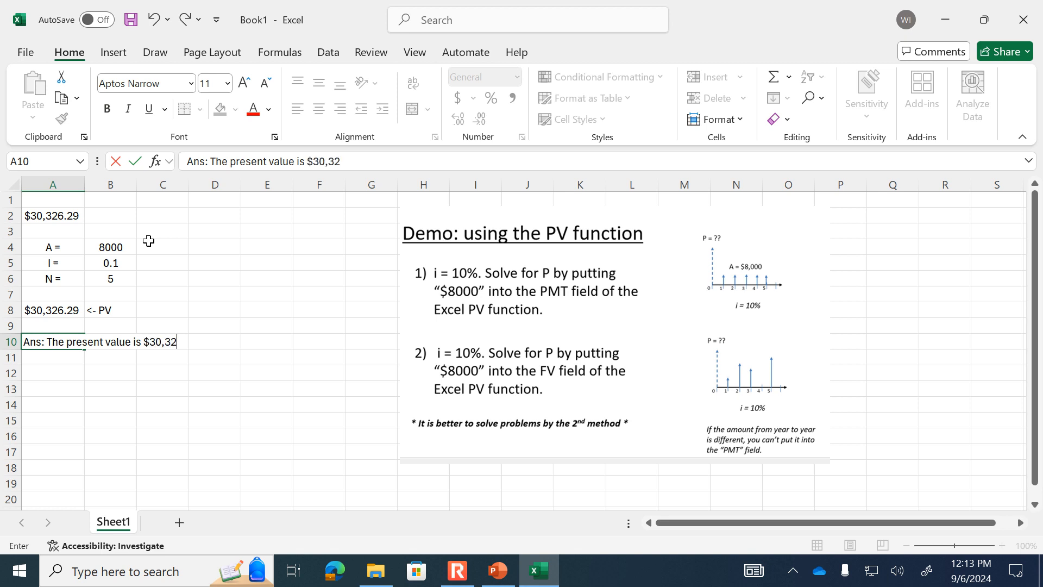
text(6.29 for A = $8000)
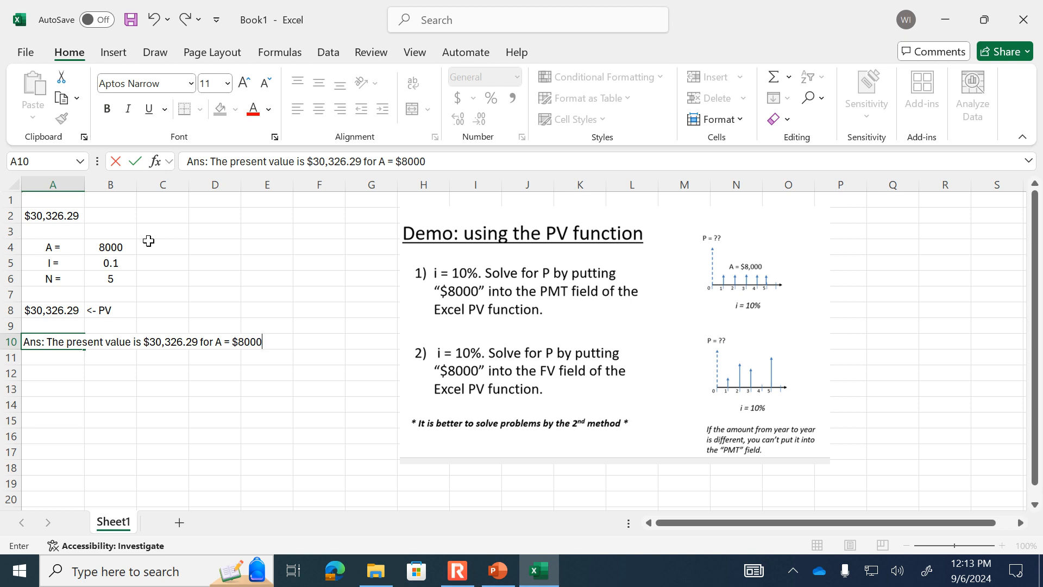
text(, I = 10%, and)
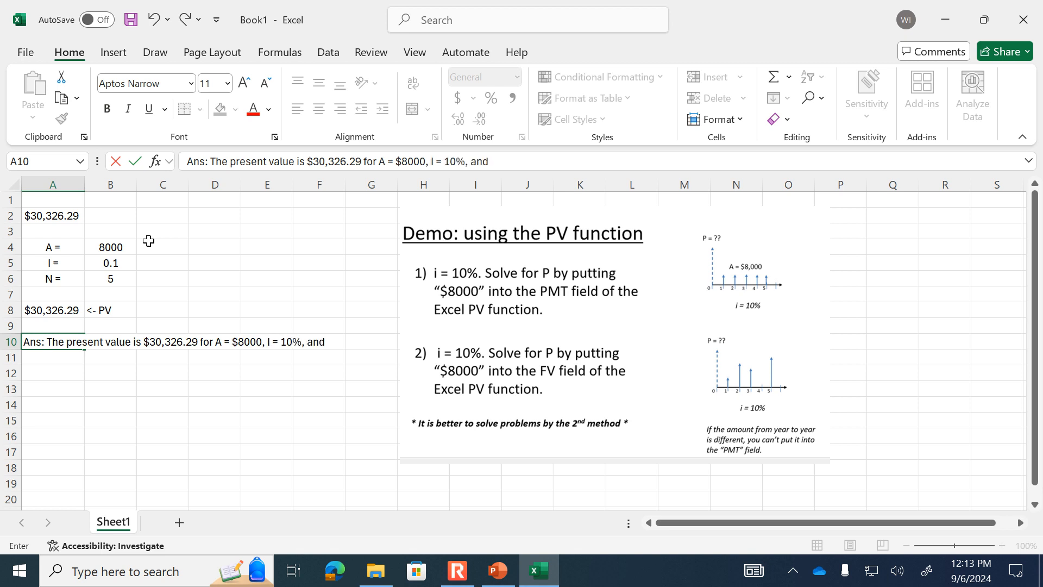
text( N = 5)
key(Return)
key(Up)
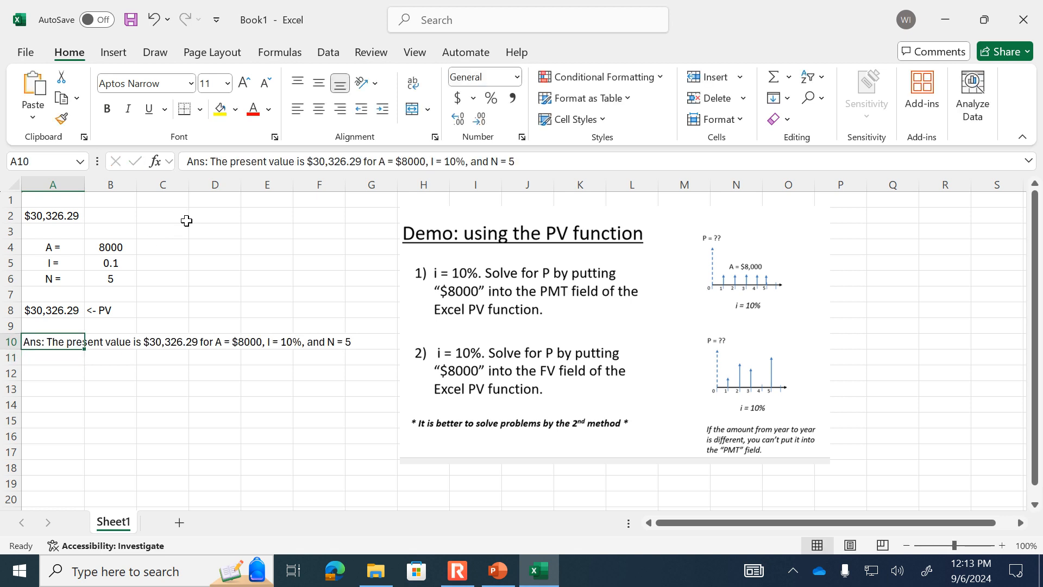
Step: Highlight the answer sentence across A10:G10 and the PV result with its label in A8:B8 with yellow fill
click(64, 373)
drag(43, 342, 359, 341)
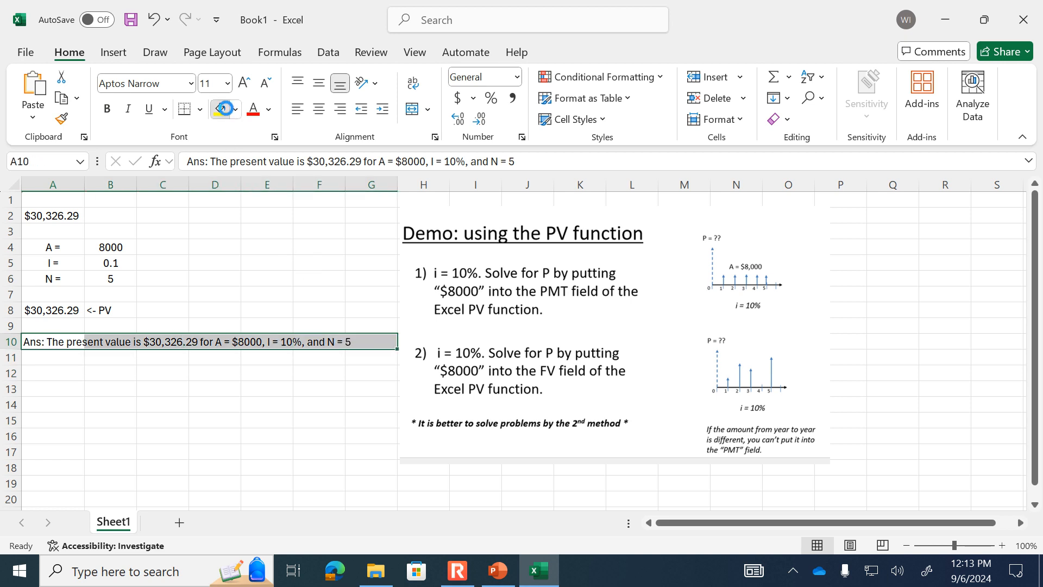
click(220, 109)
click(175, 391)
click(45, 309)
drag(45, 308, 109, 310)
click(221, 109)
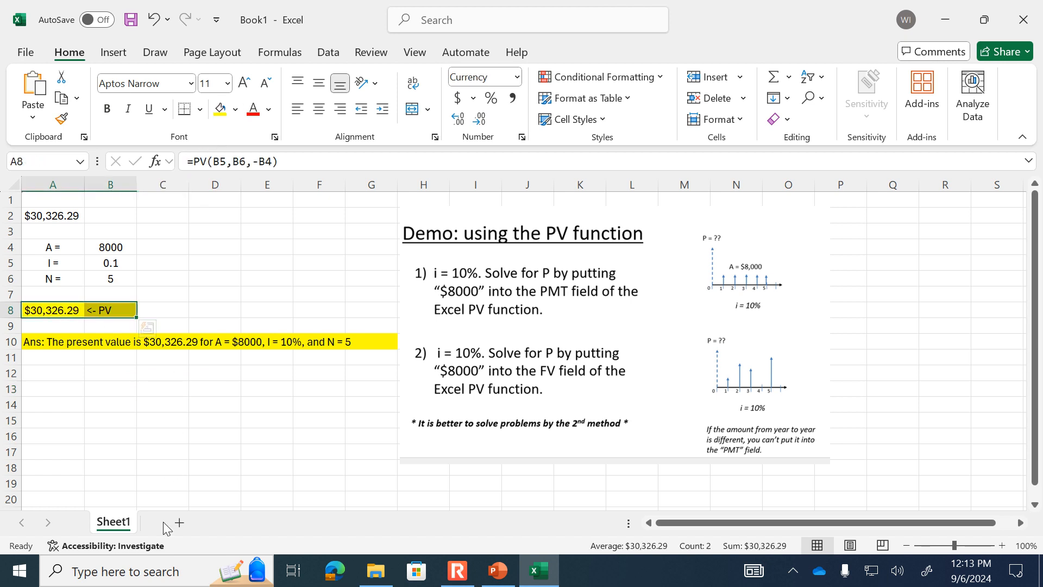
click(159, 392)
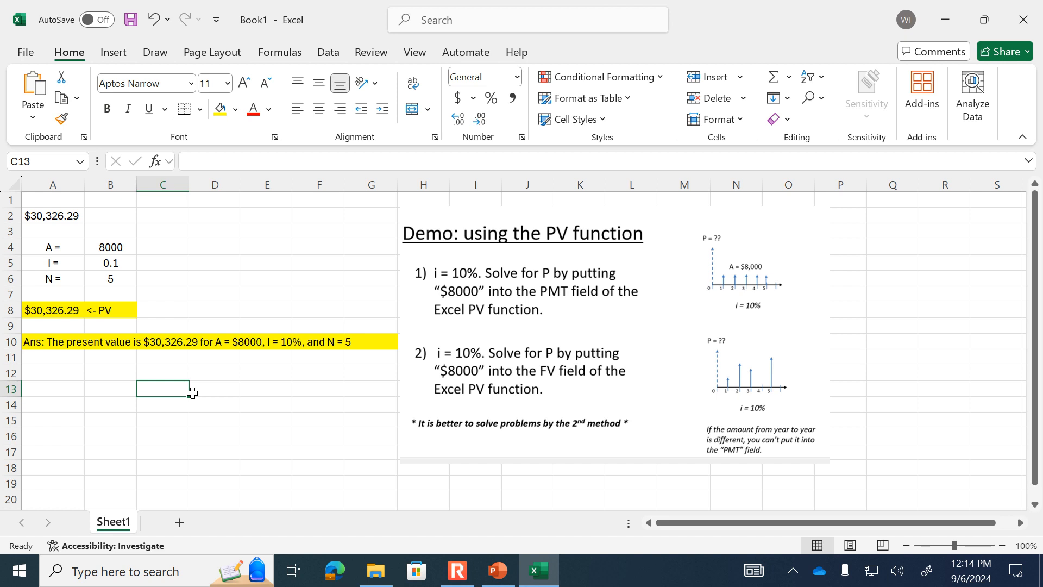
Step: Move the demo instructions picture so it starts at column I, and enlarge it to reach column R
click(75, 346)
click(45, 309)
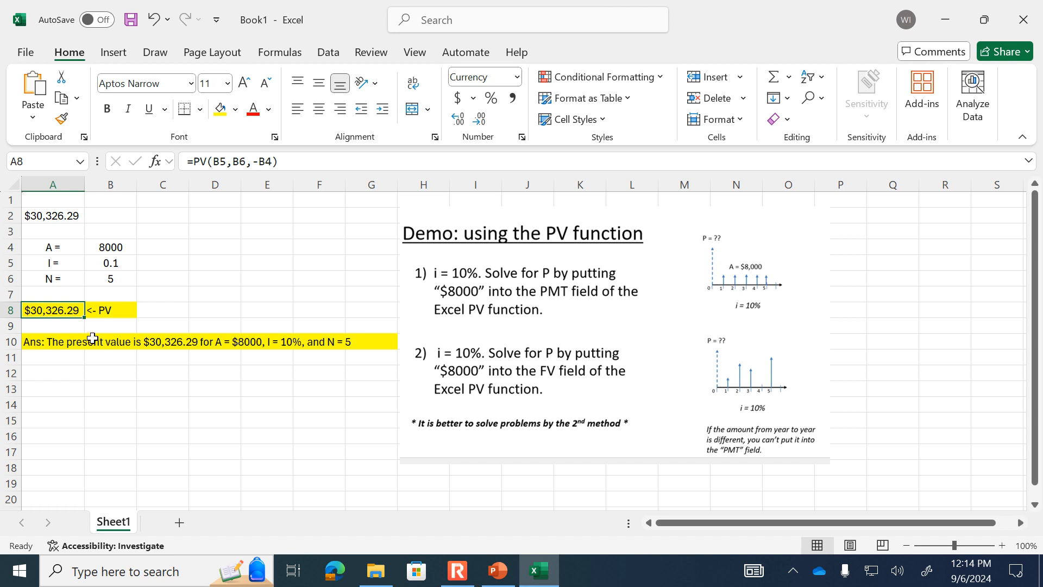
drag(524, 231, 587, 221)
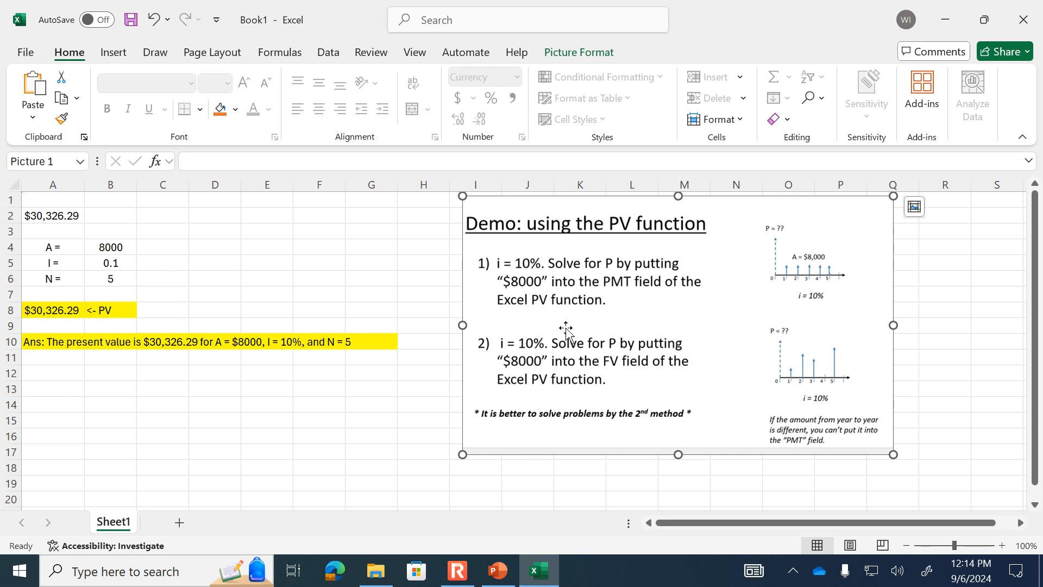
drag(895, 460, 938, 485)
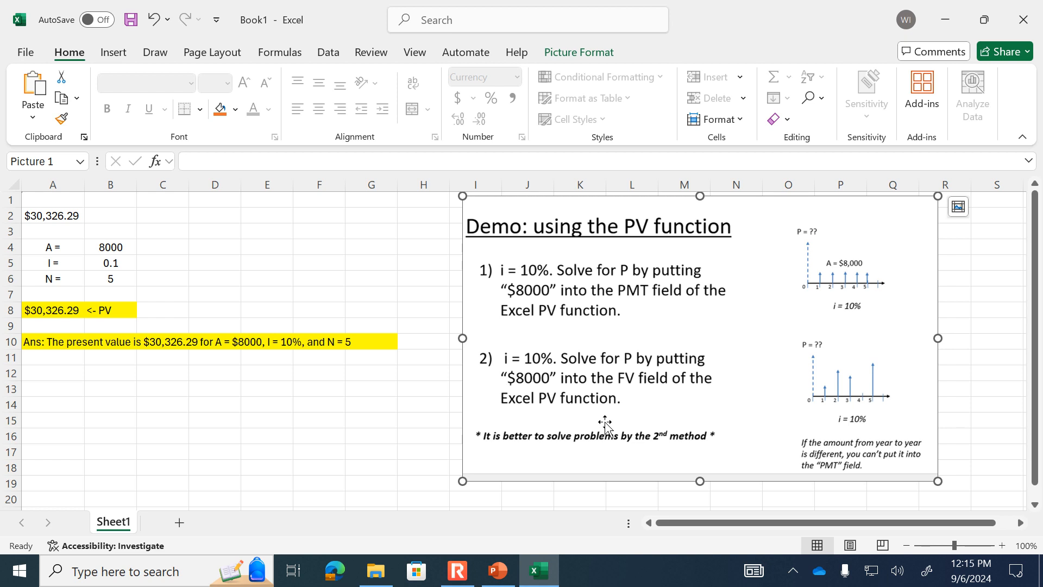
Step: Enter the table headers "Year", "Amount" and "PV of Amount" in A12:C12
click(54, 372)
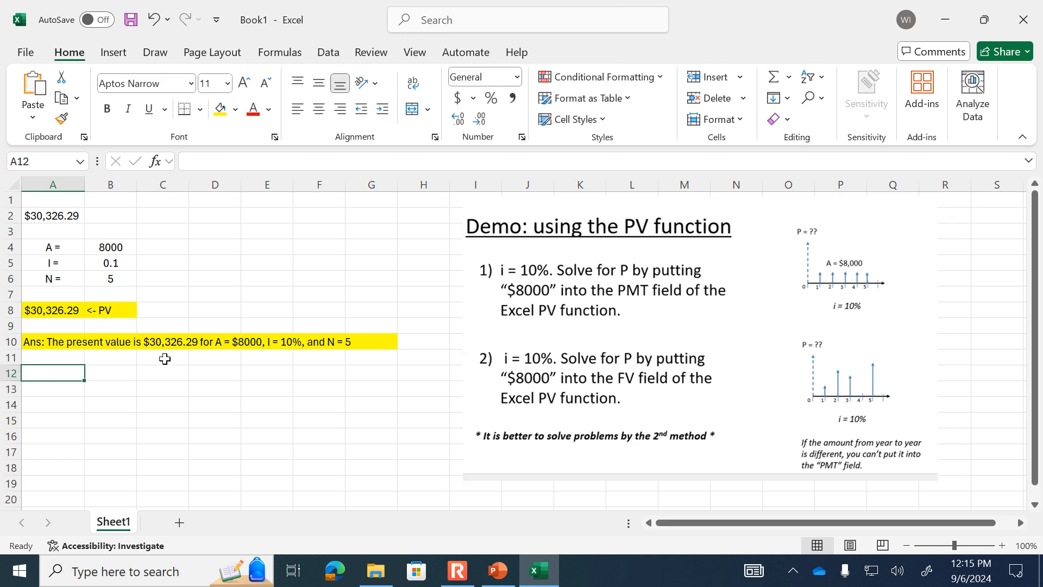
text(Year)
key(Tab)
text(AS)
key(BackSpace)
text(mount)
key(Tab)
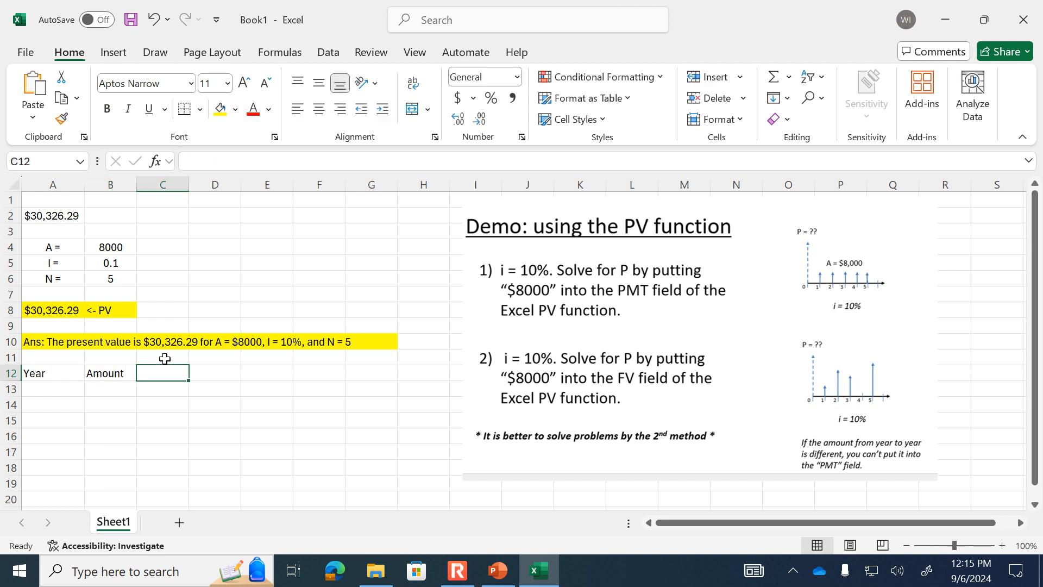
text(PV of)
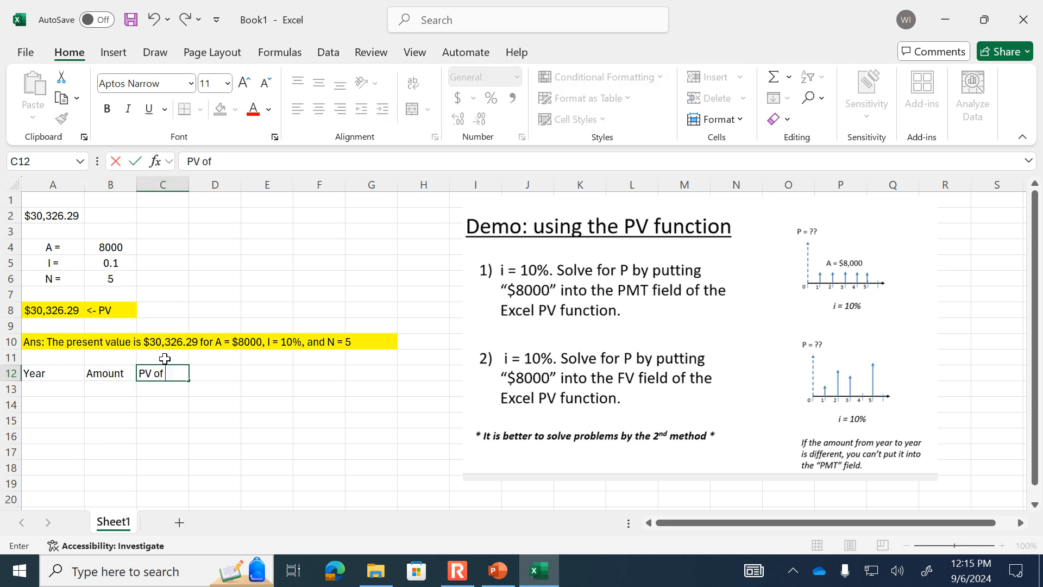
text( Amount)
key(Return)
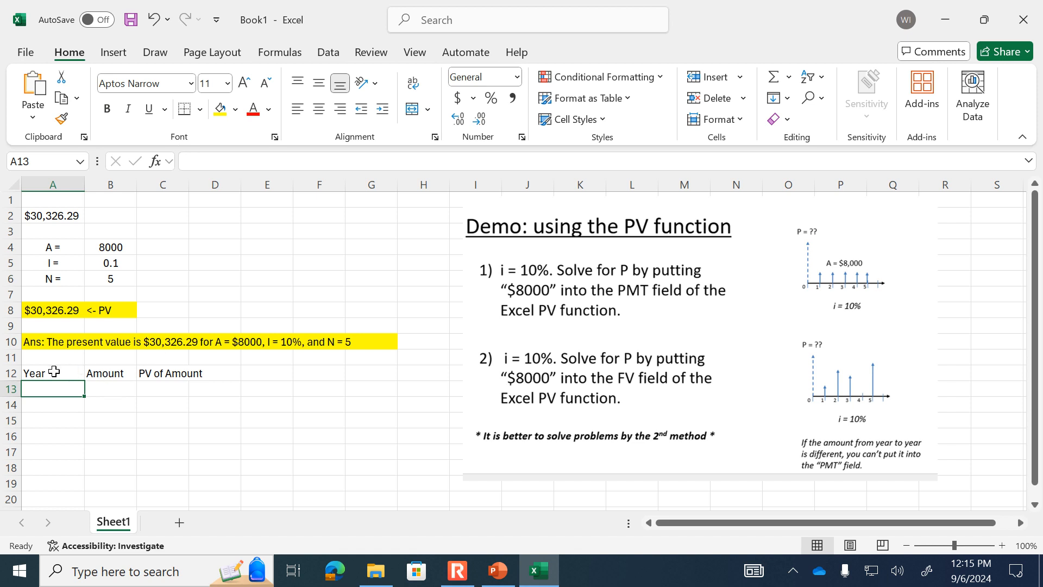
Step: Insert a blank row above the Year, Amount and PV of Amount headers in row 12
click(10, 373)
right_click(10, 373)
click(60, 213)
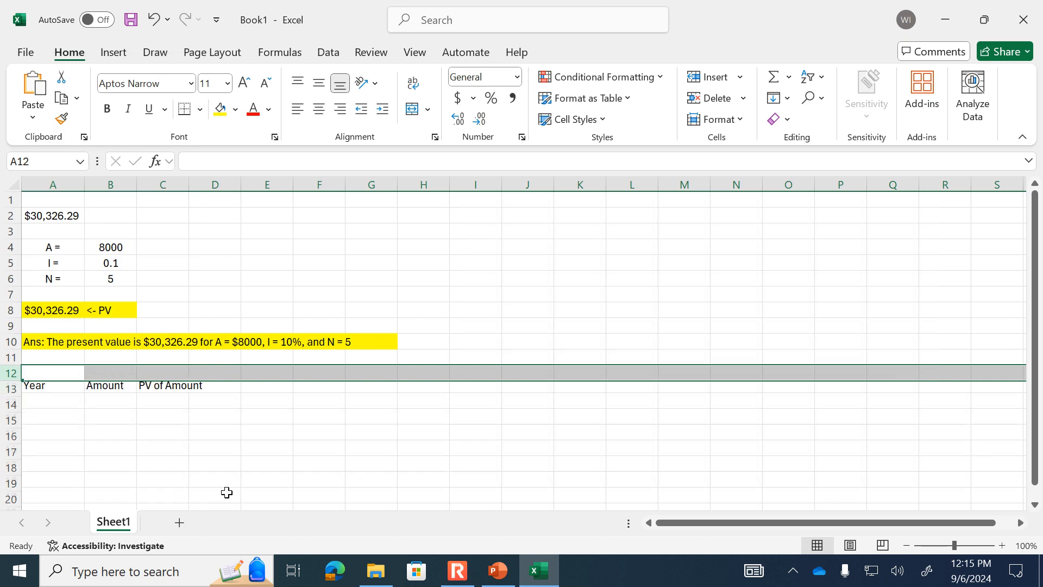
click(215, 499)
Step: Enter the interest rate label "i=" in A12 and 0.1 in B12, and centre-align both cells
click(71, 372)
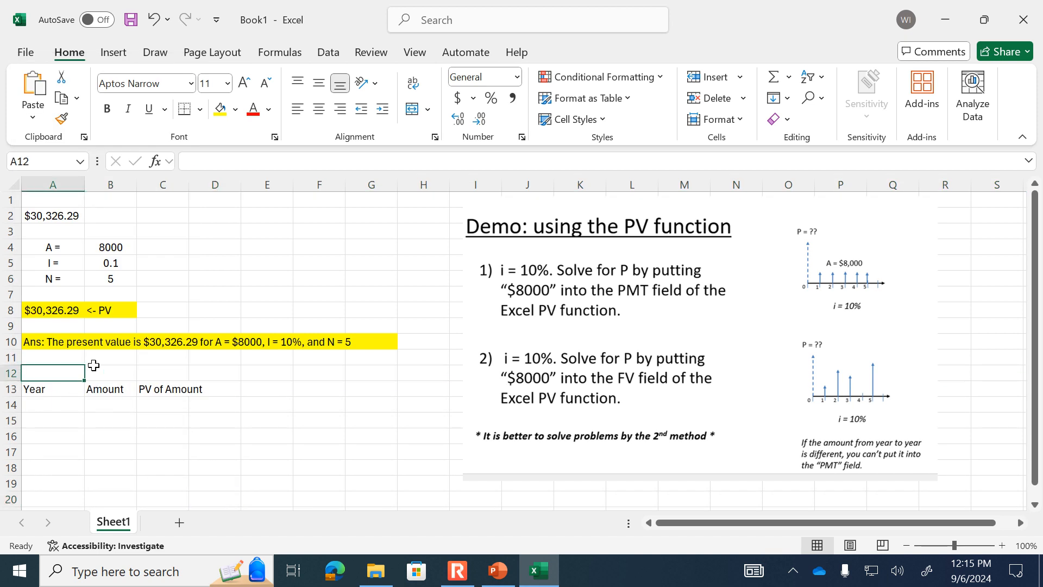
text(i=)
key(Tab)
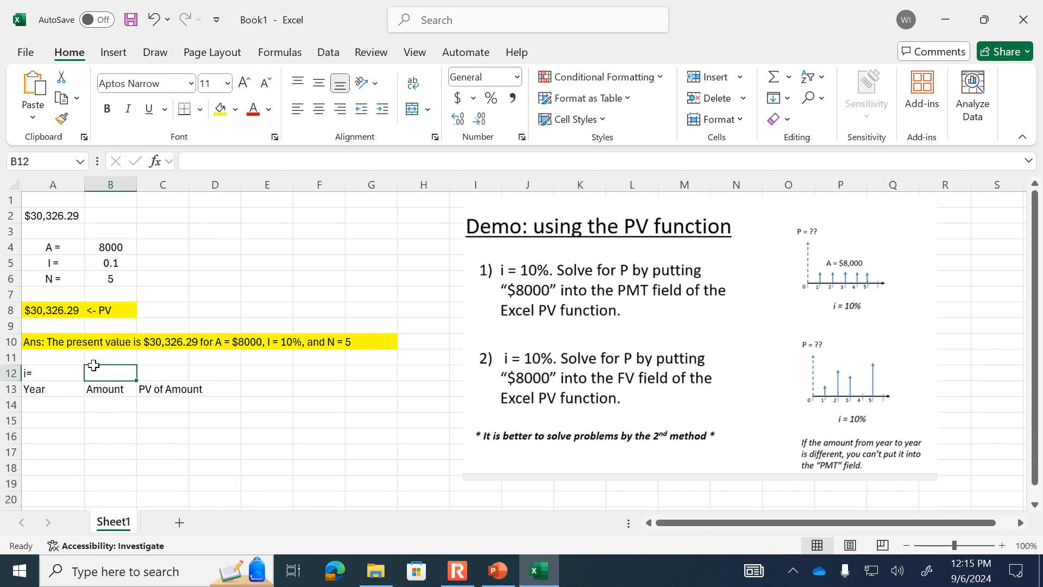
text(0.1)
key(Return)
key(Up)
shift+click(93, 365)
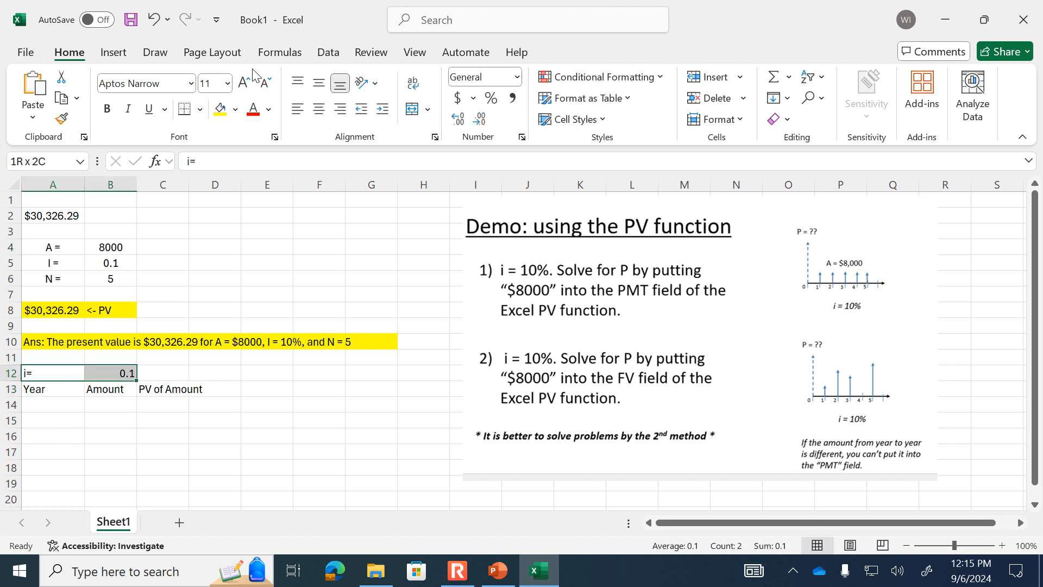
click(325, 109)
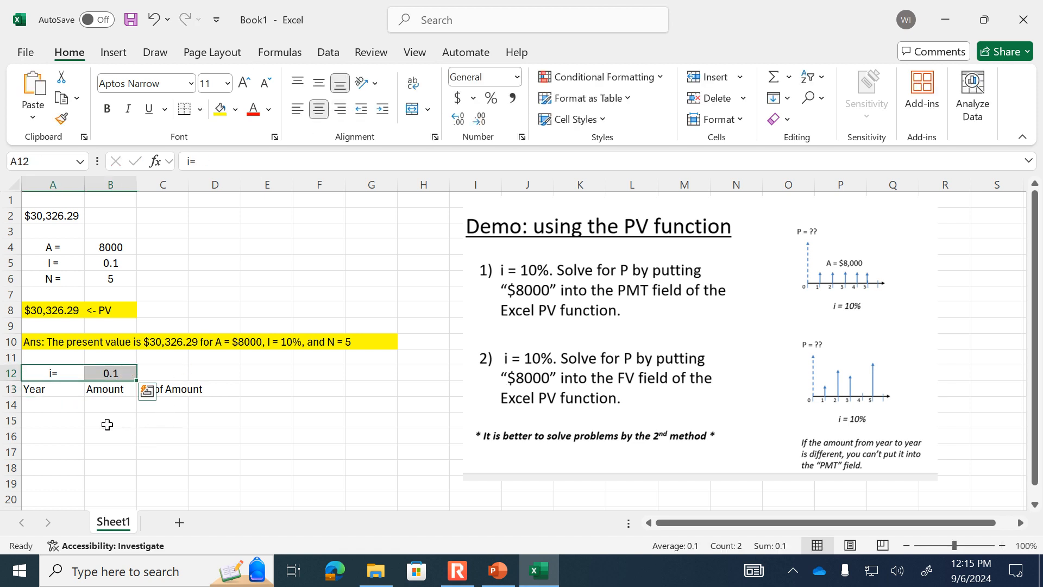
Step: Fill the Year column in A14:A19 with the years 0 through 5
click(49, 404)
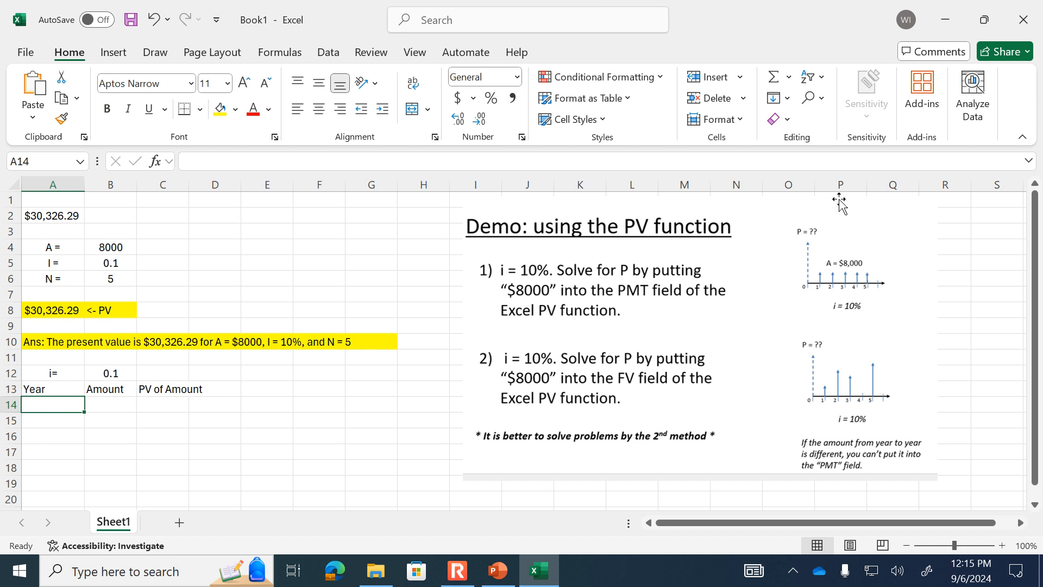
text(0)
key(Return)
text(1)
key(Return)
text(2)
key(Return)
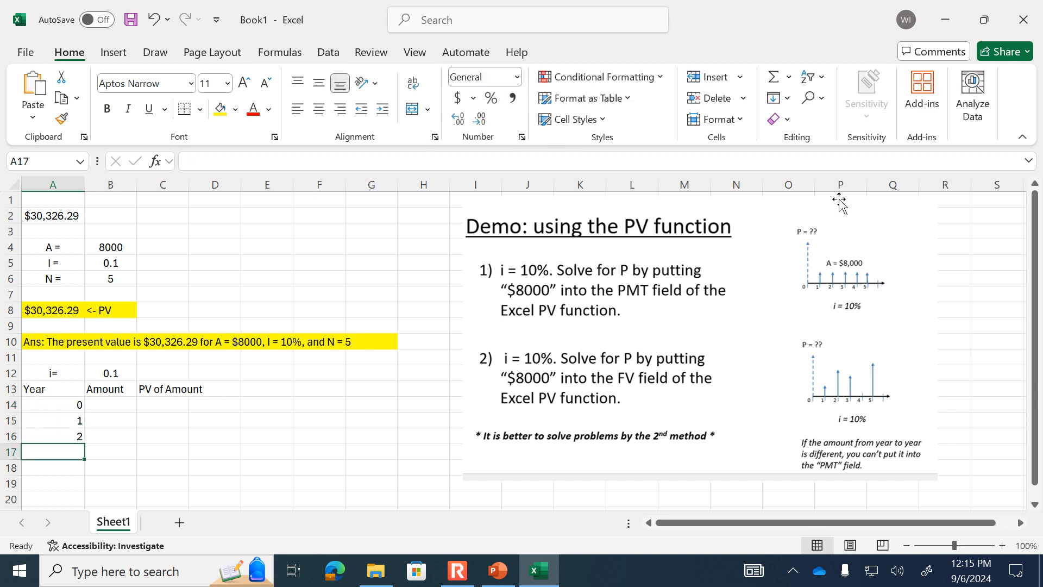
drag(60, 409, 81, 486)
Step: Enter 0 as the year 0 amount in B14 and fill B15:B19 with 8000
click(110, 405)
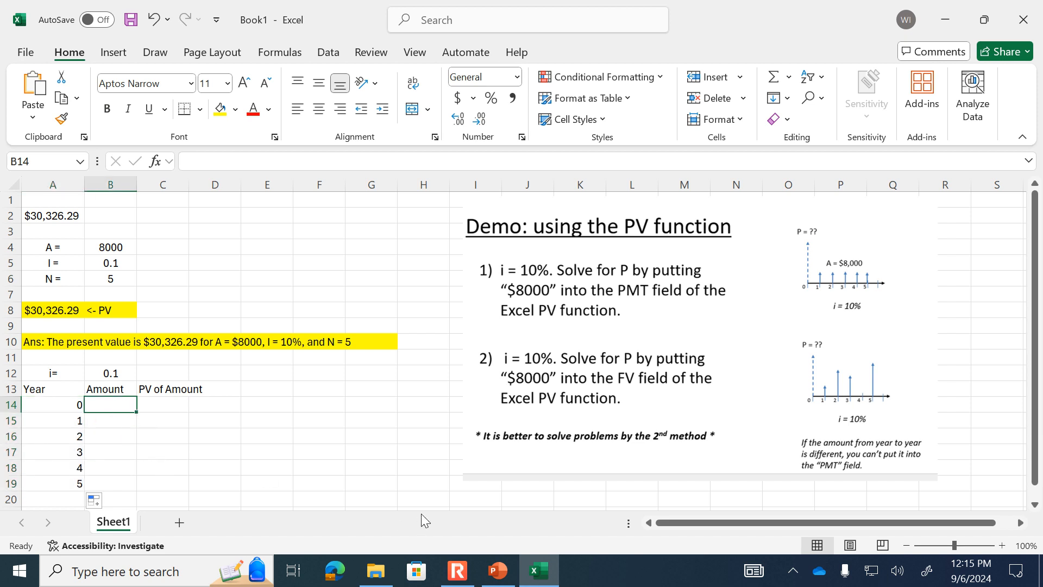
text(0)
key(Return)
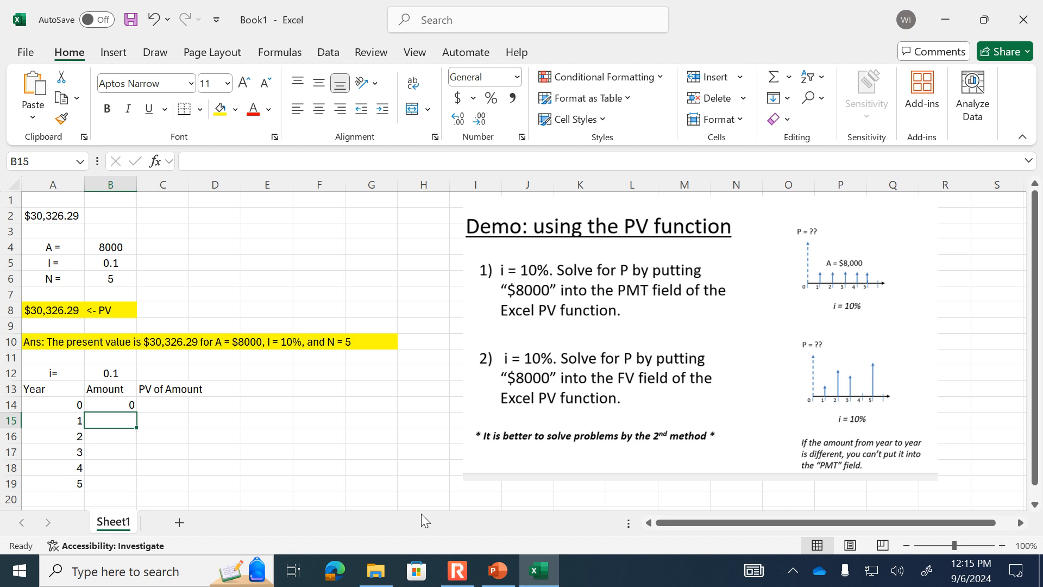
text(8000)
key(Return)
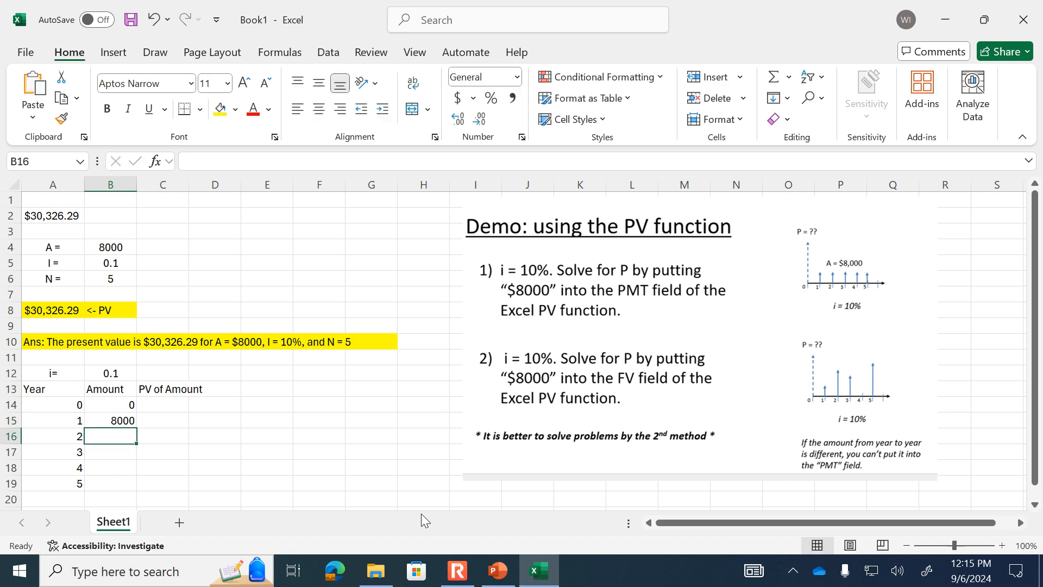
click(118, 422)
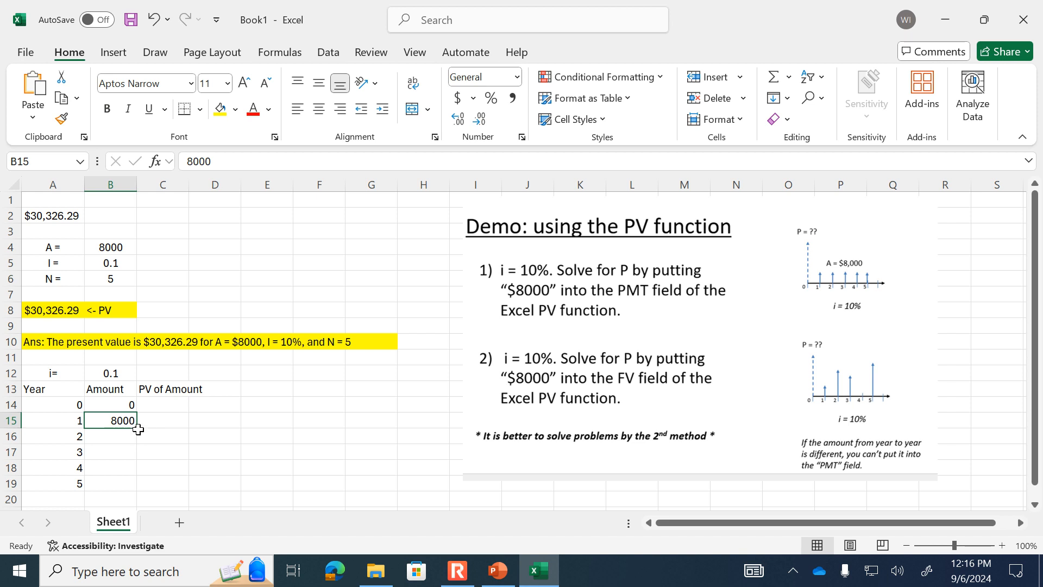
drag(137, 444, 133, 483)
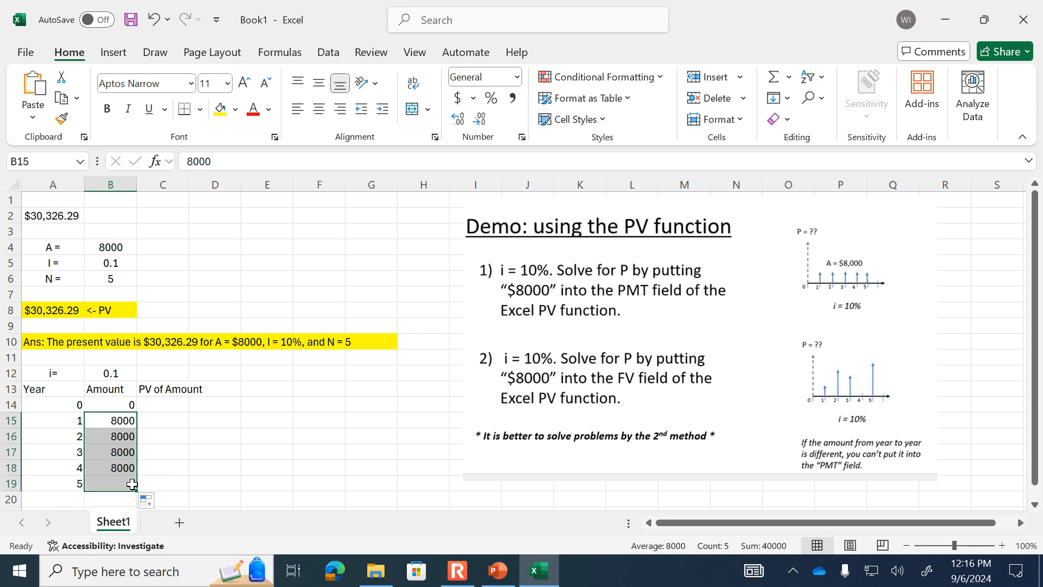
Step: Begin a PV formula in C14 with the rate argument locked as the absolute reference $B$12
click(174, 404)
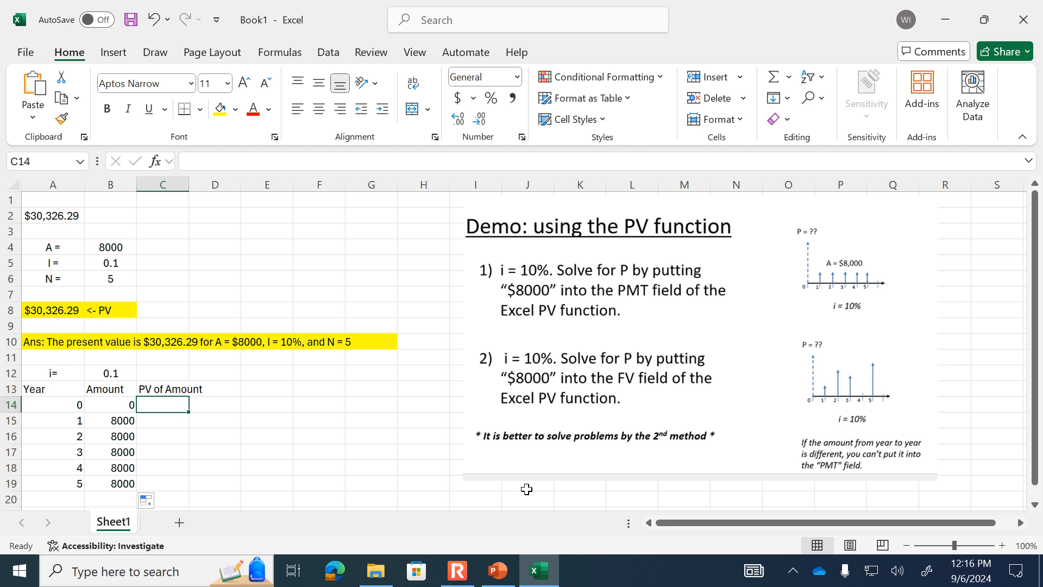
text(=pv)
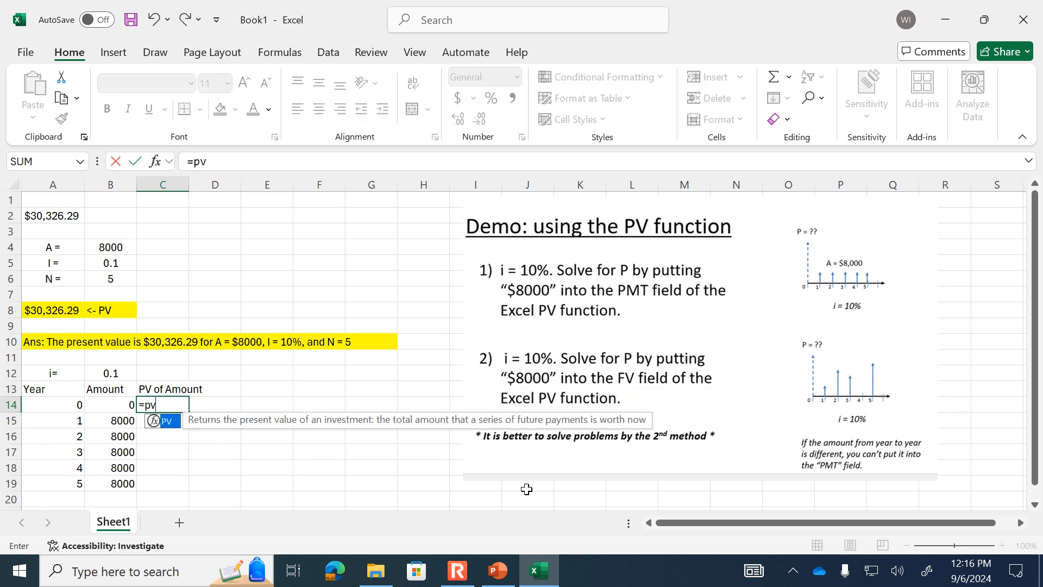
text(()
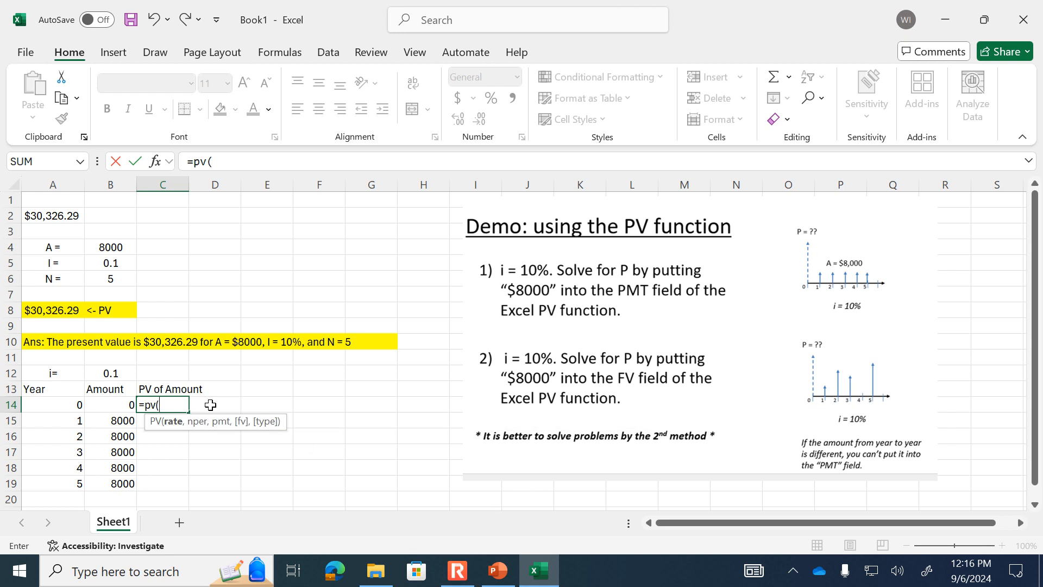
click(102, 374)
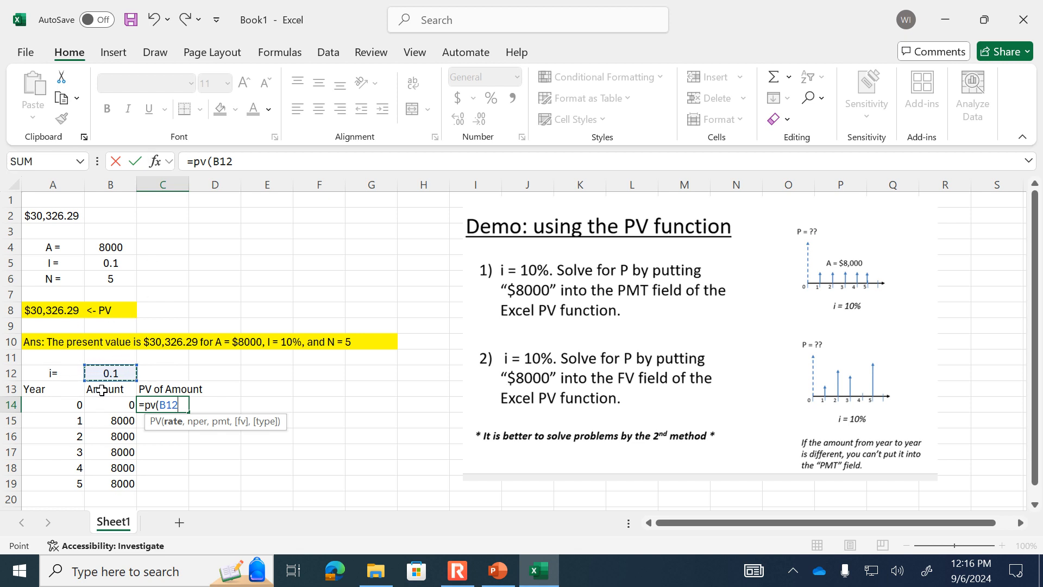
click(215, 161)
text($)
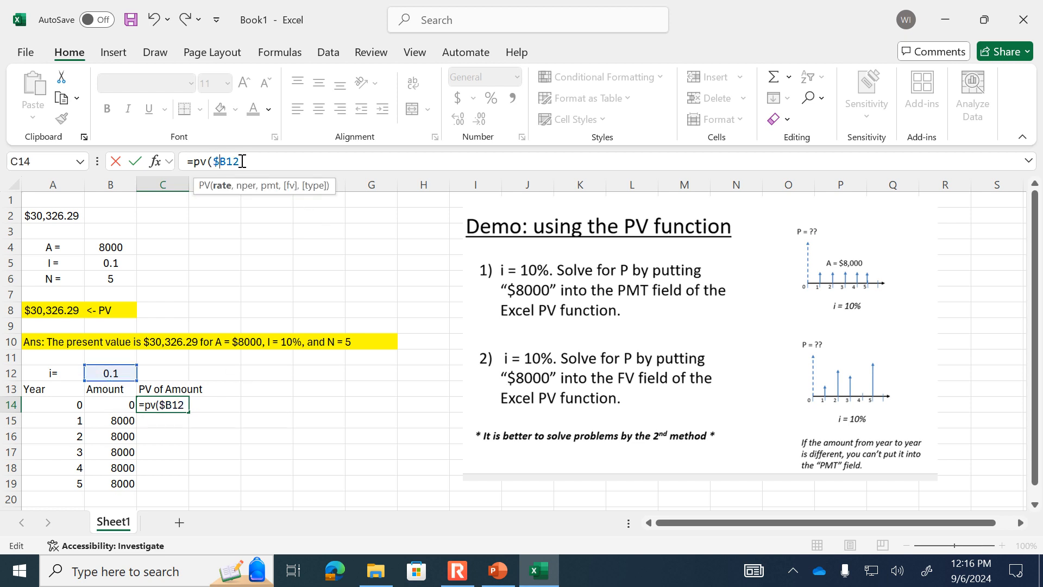
click(228, 161)
text($)
key(BackSpace)
key(Left)
key(BackSpace)
key(F4)
click(266, 162)
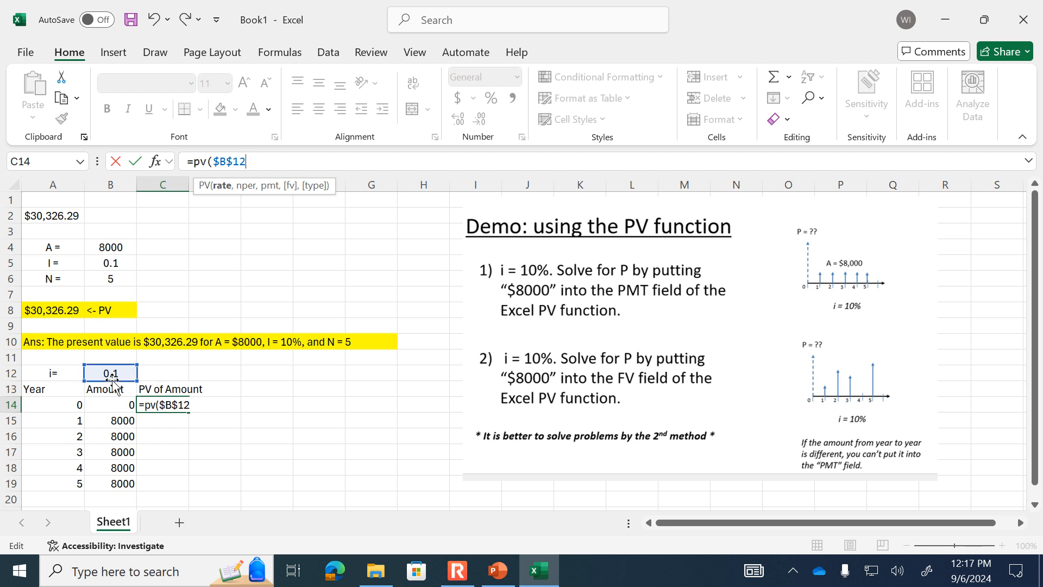
Step: Complete the C14 formula as =PV($B$12,A14,,-B14), leaving pmt empty and using the negative amount as fv
text(,)
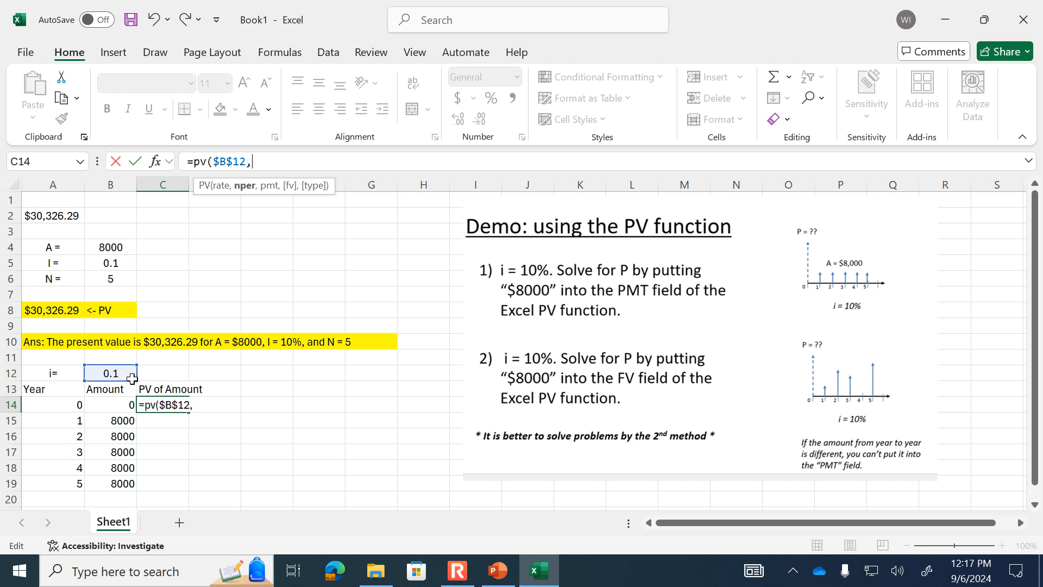
click(46, 408)
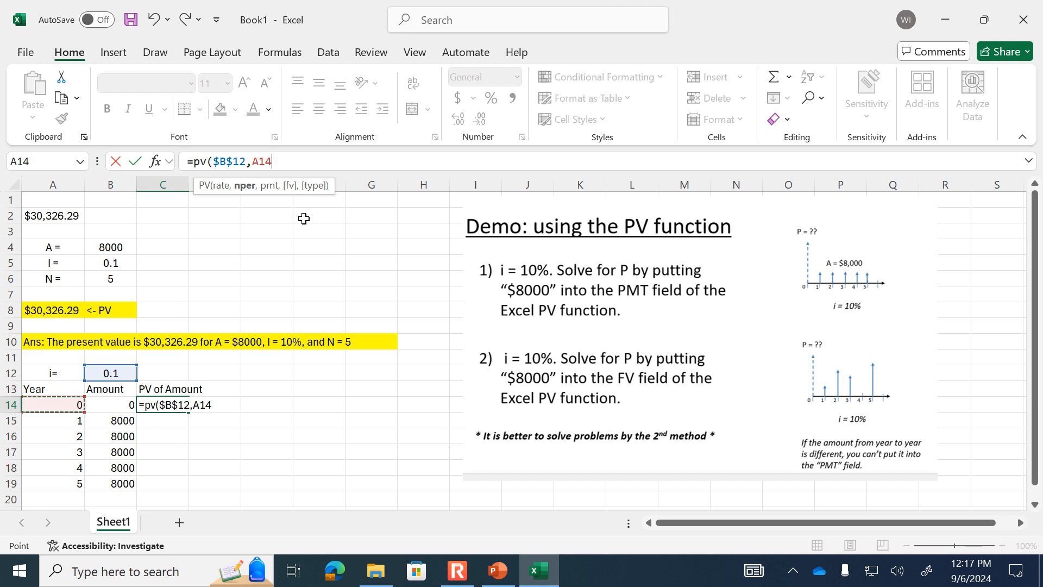
text(,,)
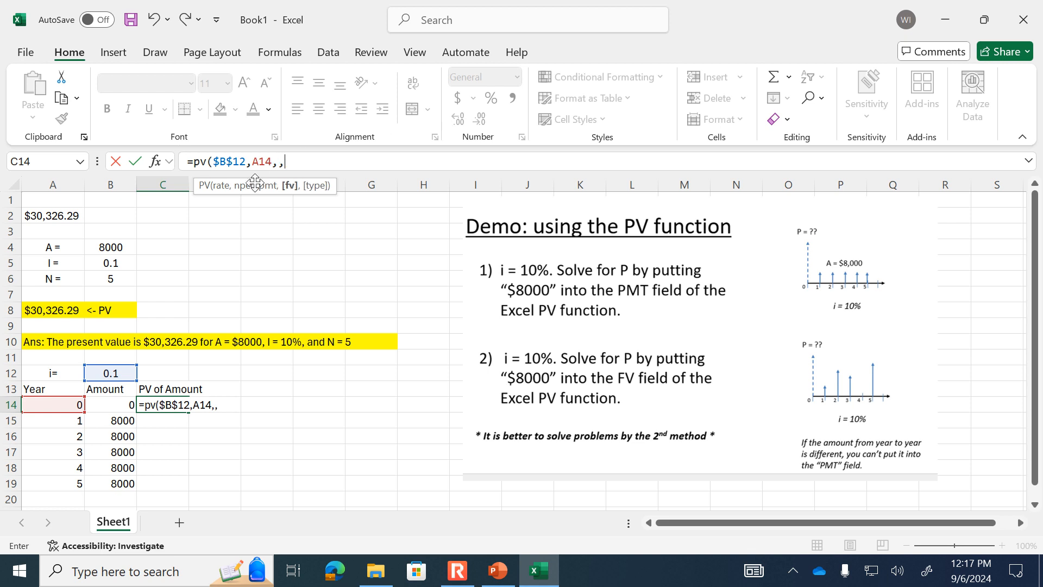
text(-)
click(111, 402)
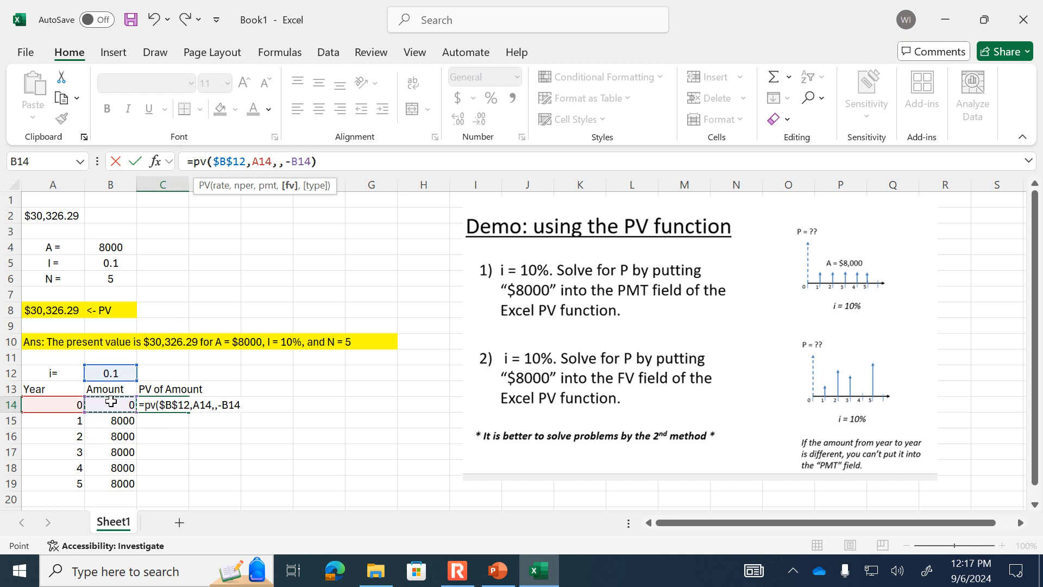
text())
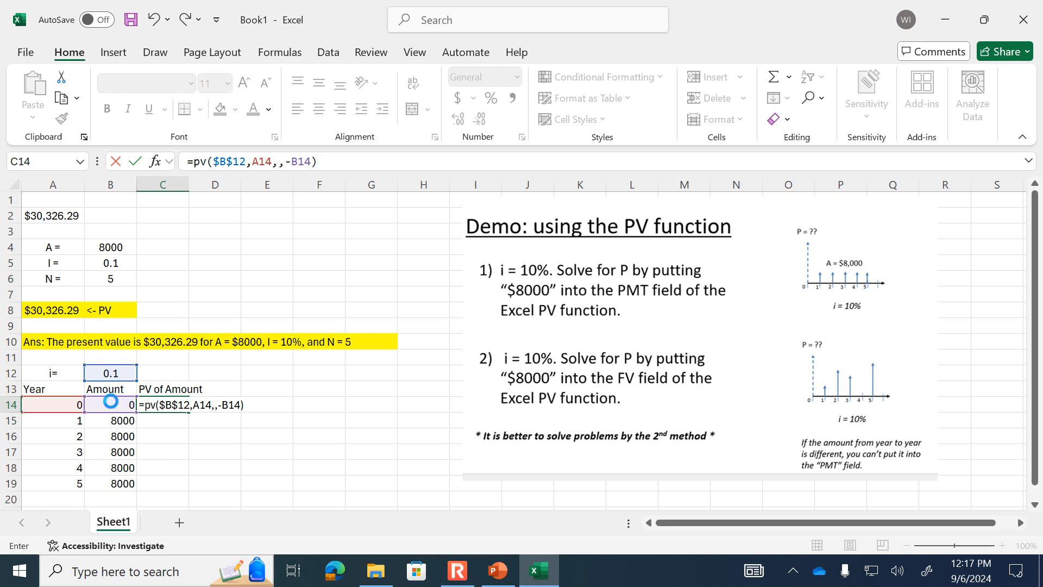
key(Return)
Step: Copy the PV formula from C14 down through C19 and widen column C to fit the currency values
click(180, 405)
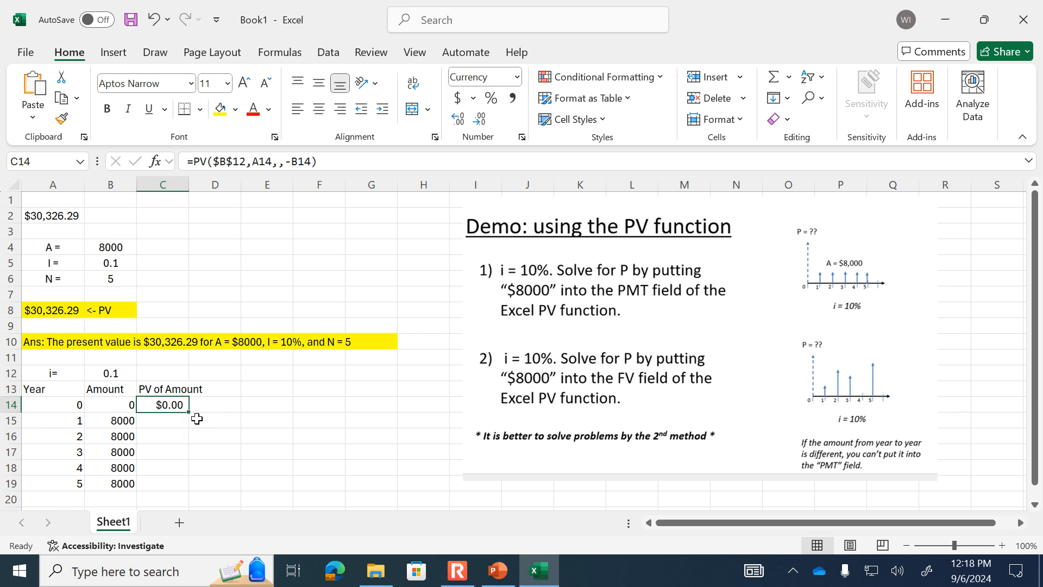
drag(190, 412, 186, 485)
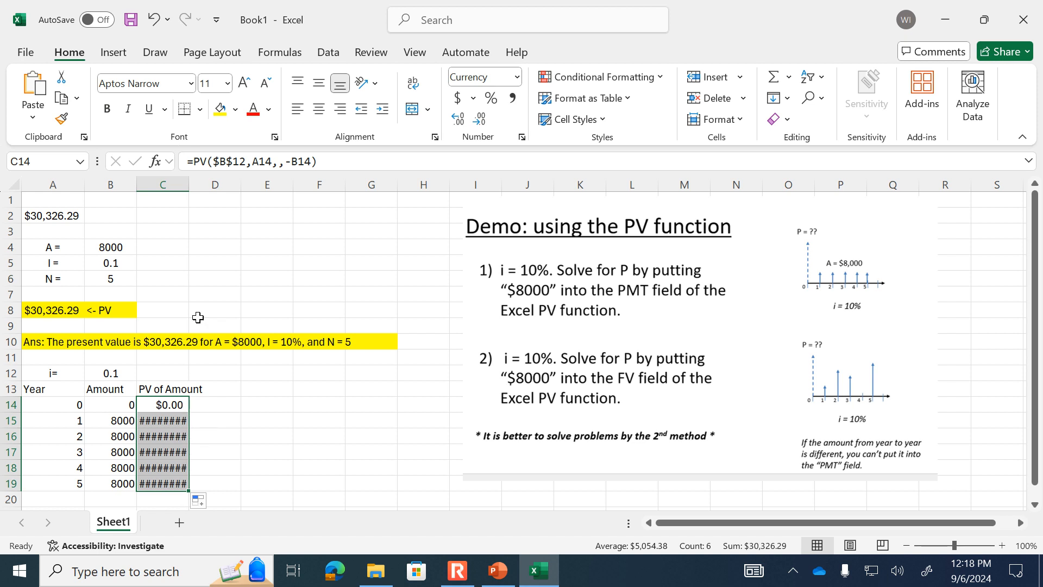
drag(189, 184, 224, 186)
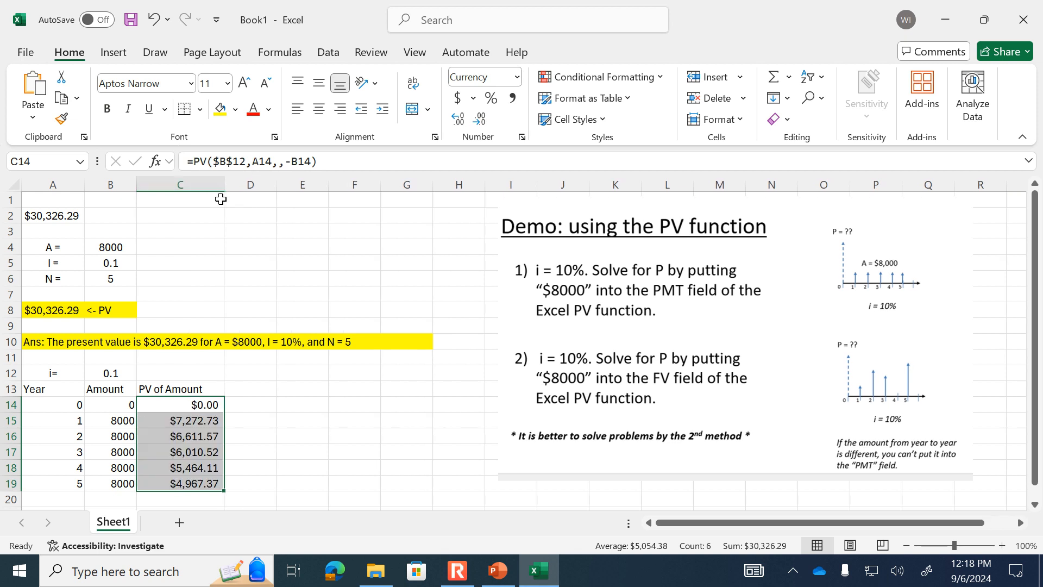
click(283, 437)
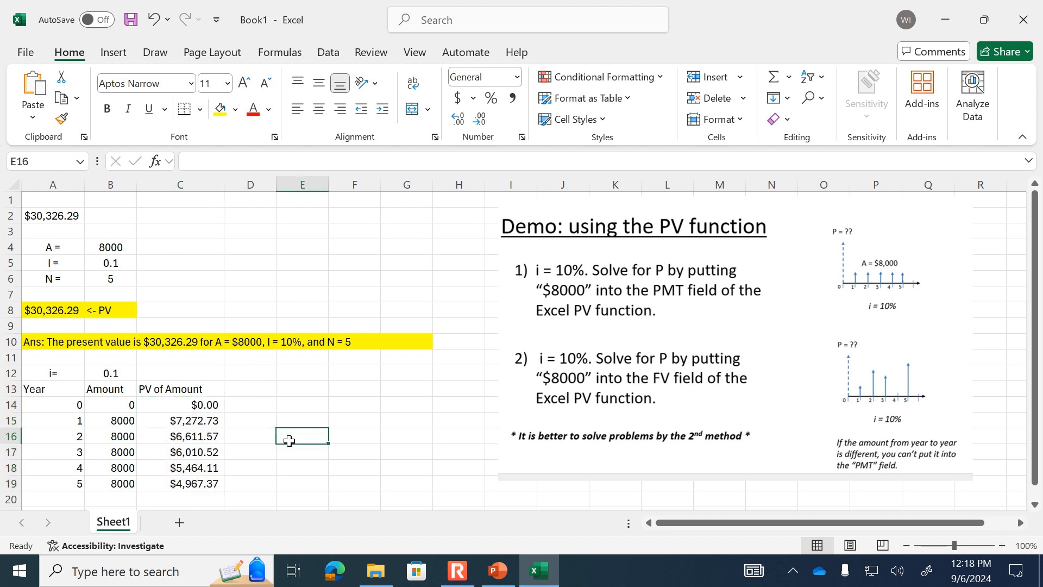
Step: Examine the yearly amounts in B15:B19 and compare the PV formulas and results for years 1 and 5
click(204, 421)
click(121, 422)
click(125, 437)
click(126, 453)
click(126, 468)
click(126, 483)
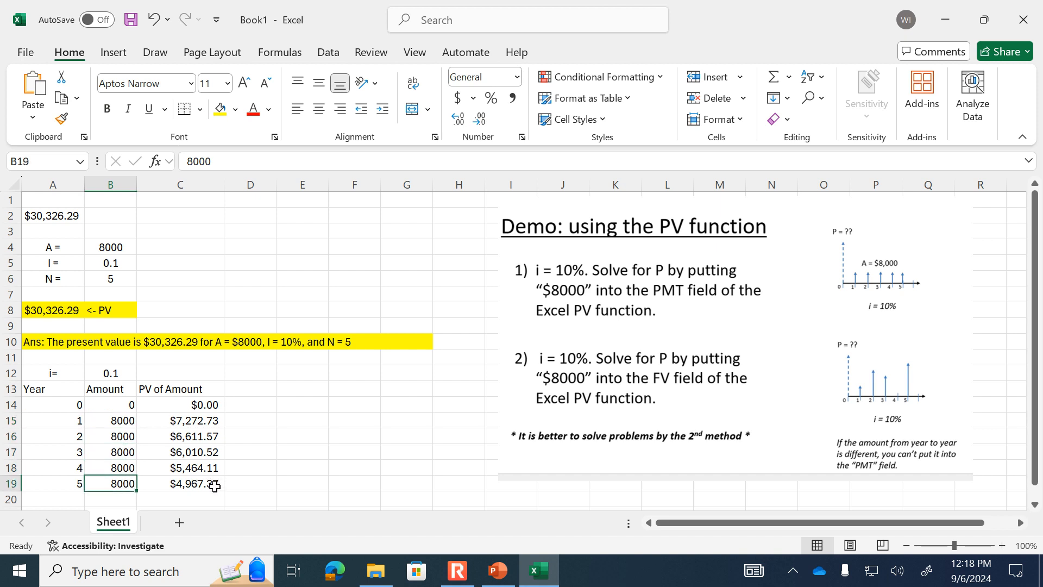
click(192, 484)
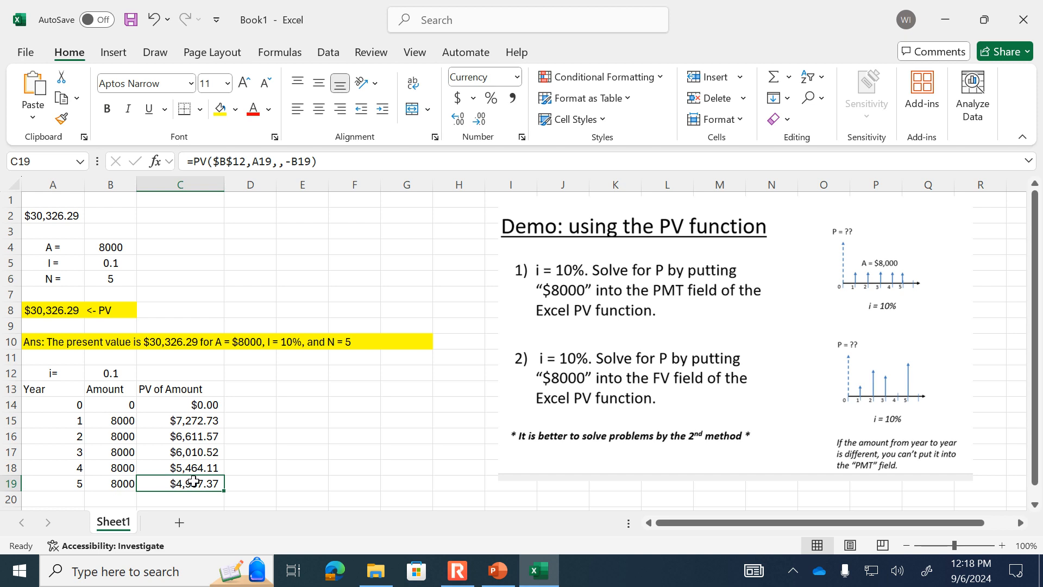
click(211, 417)
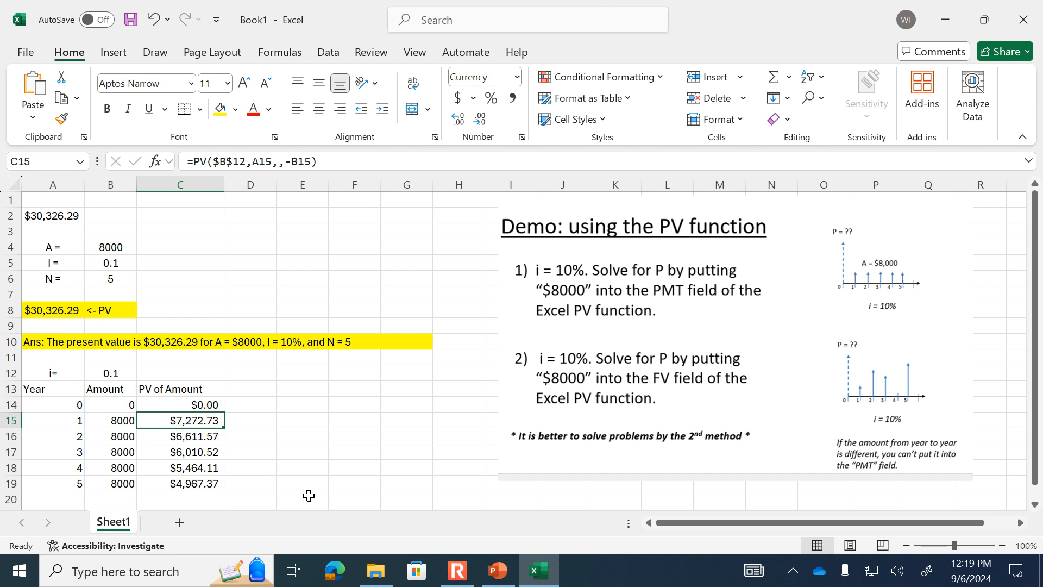
click(106, 483)
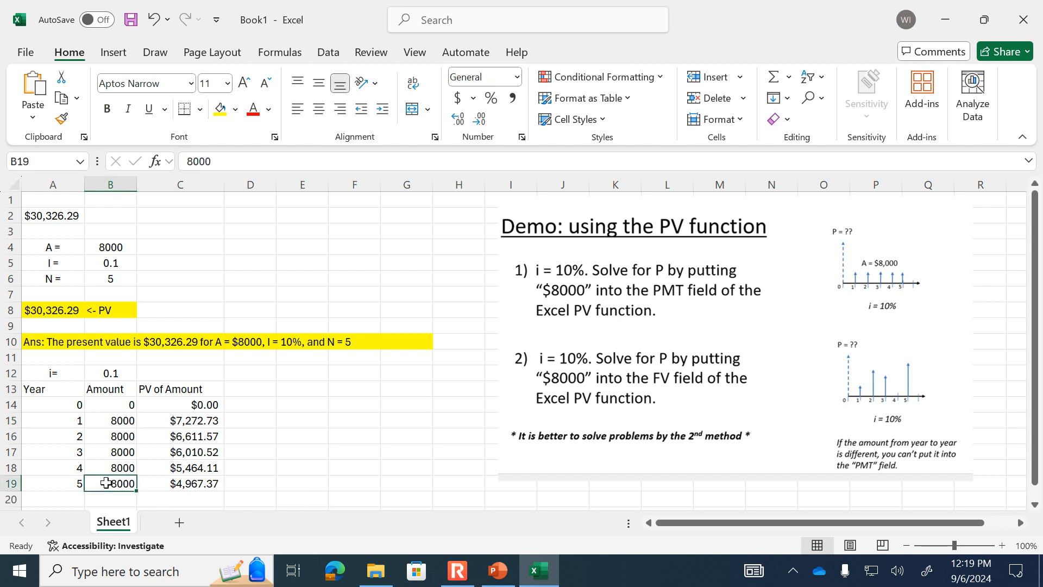
click(182, 484)
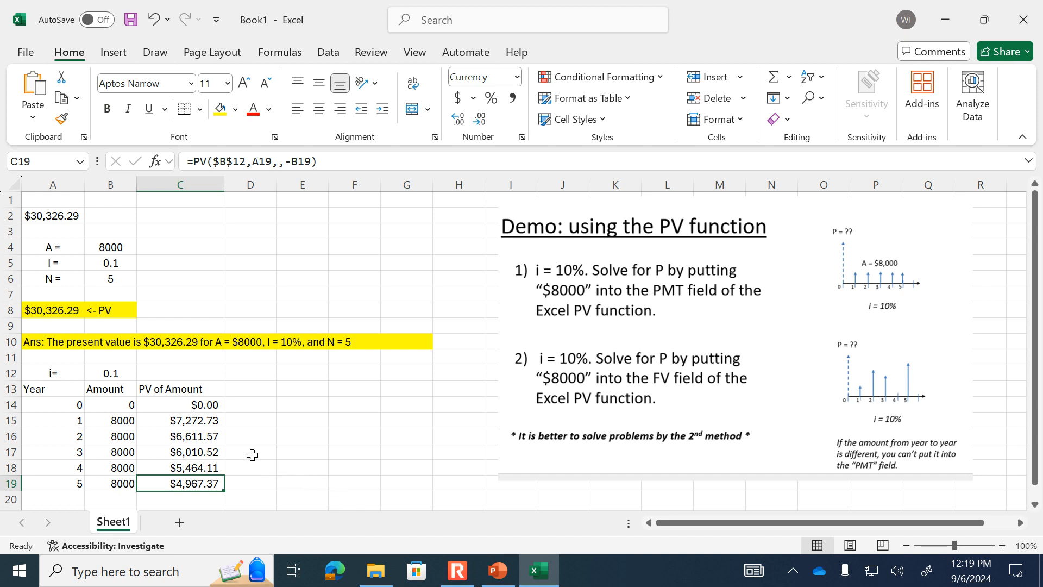
click(213, 420)
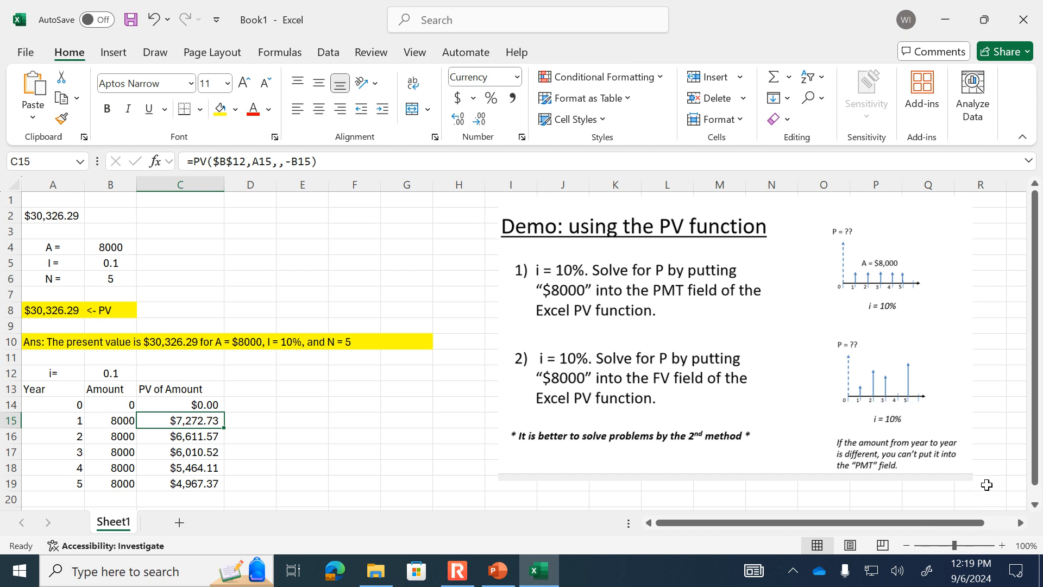
Step: Enter the label "Total:" in B21 below the Amount column
click(1035, 506)
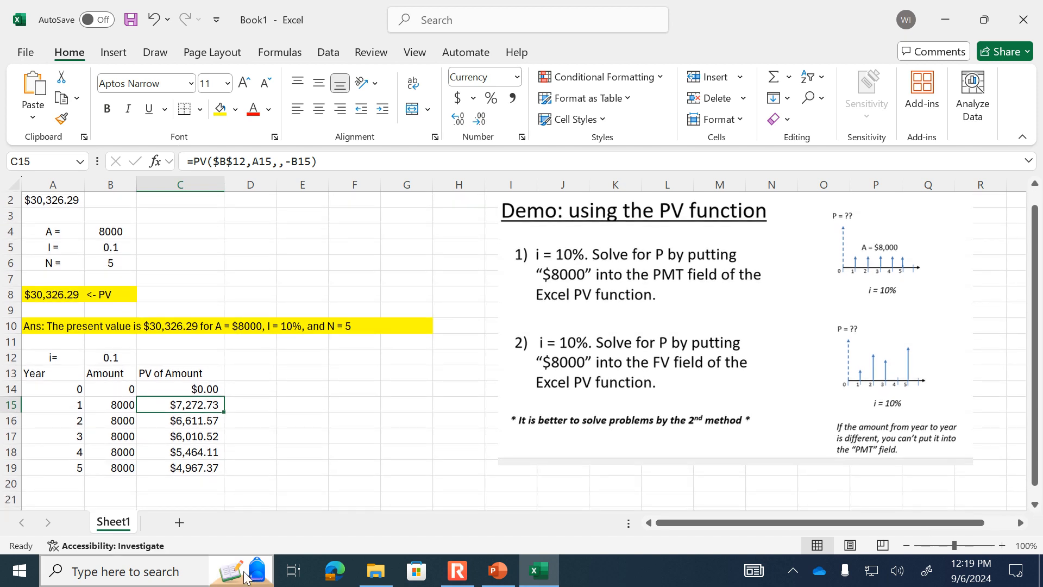
click(109, 497)
double_click(111, 496)
text(Total:)
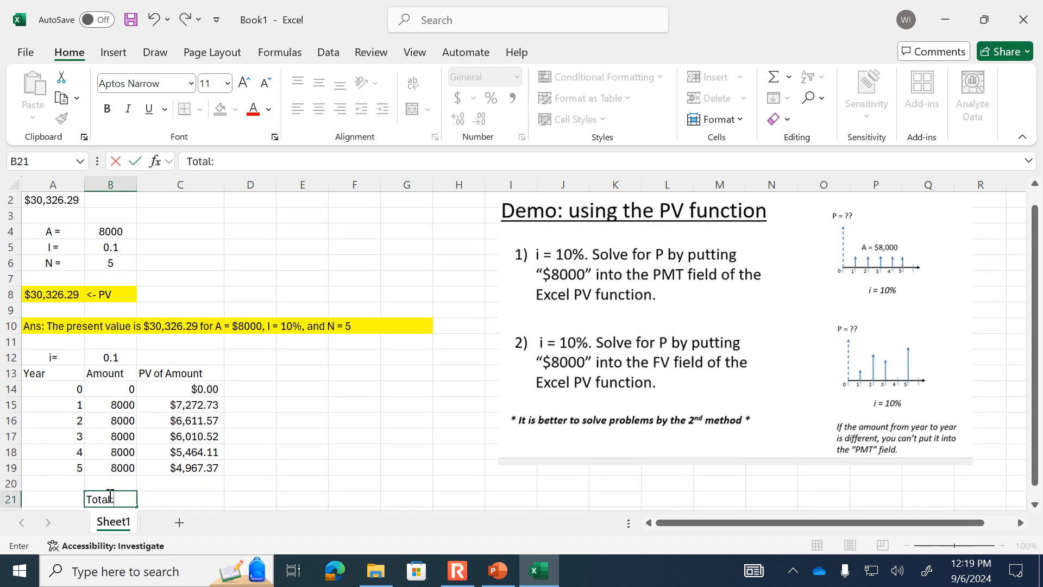
key(Tab)
Step: Total the yearly present values in C21 with =SUM(C14:C19), and select the PMT-based result in A8 for comparison
text(=su)
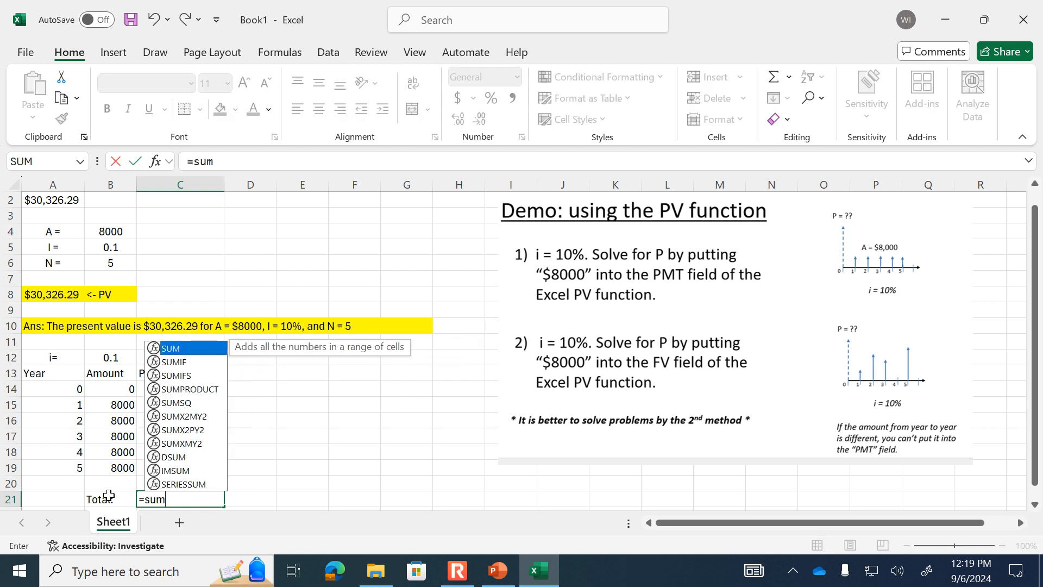
text(()
key(Up)
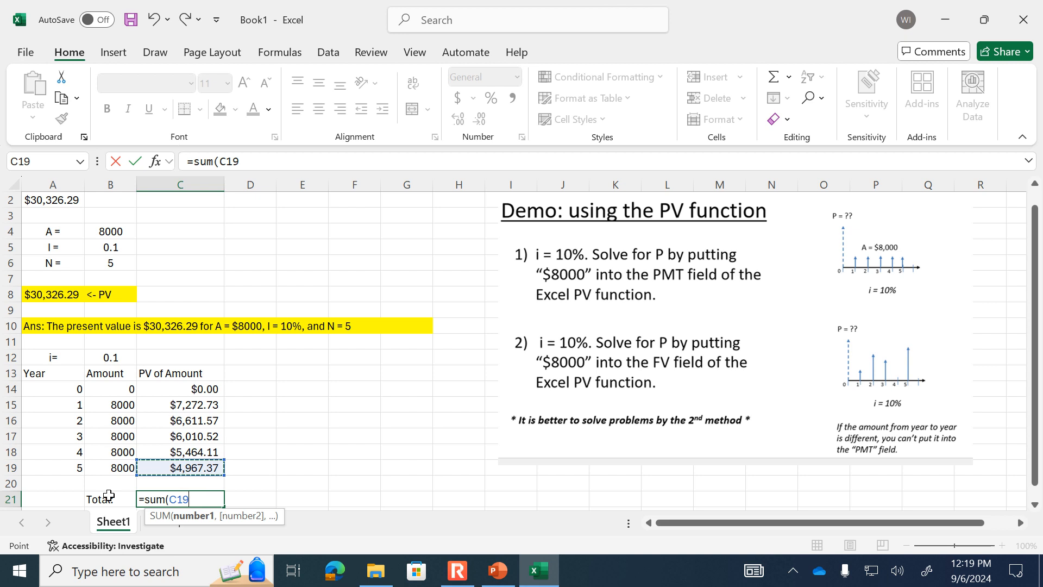
key(shift+Up)
key(shift+Up)
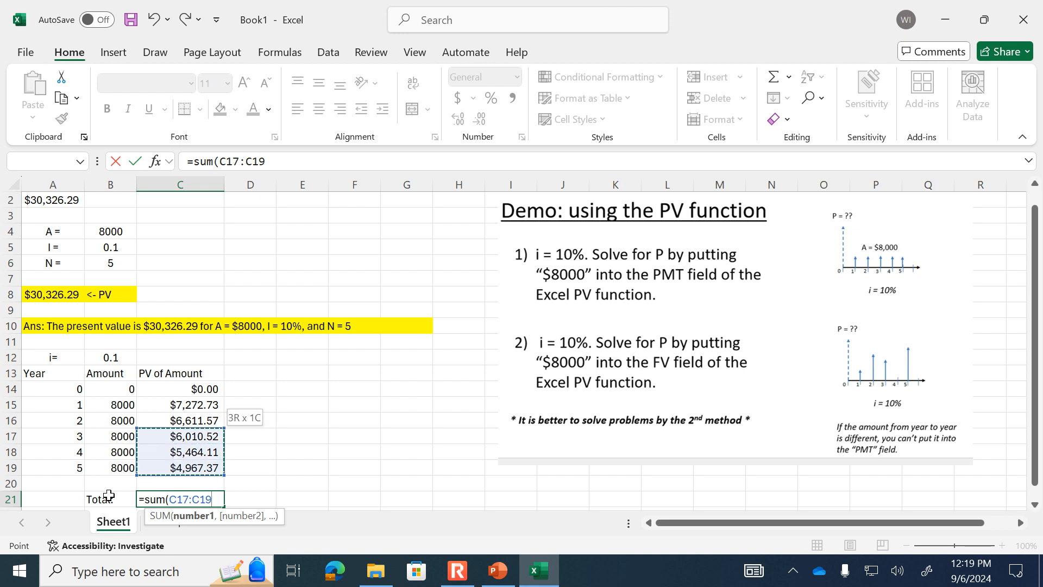
key(shift+Up)
key(shift+Up)
key(shift+Up)
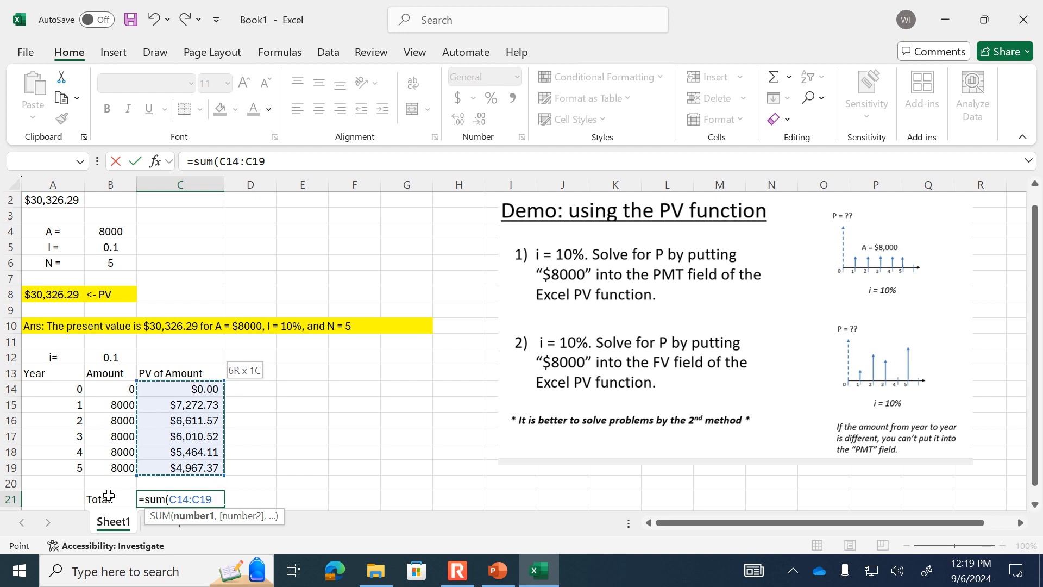
text())
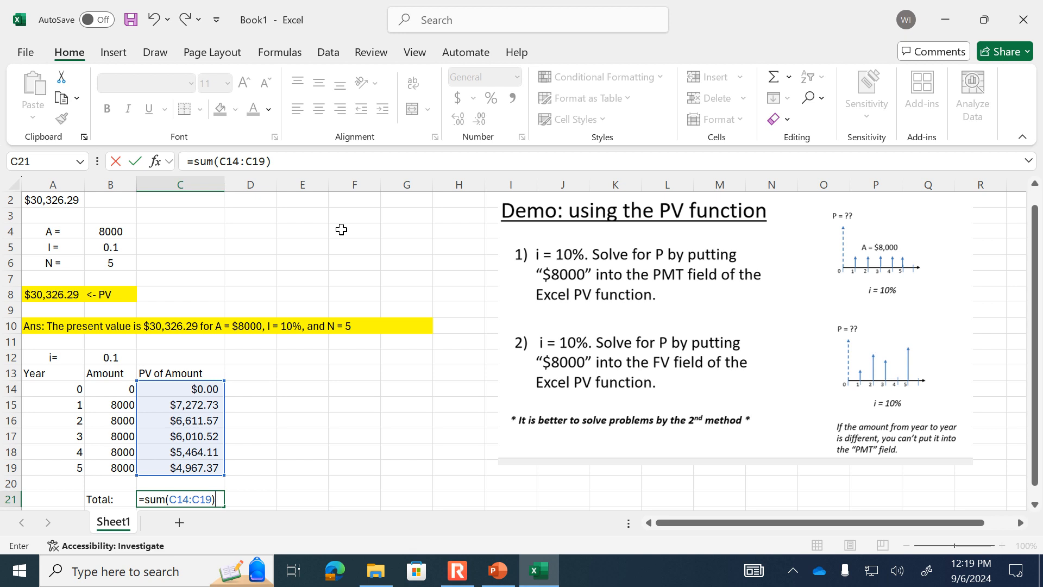
key(Return)
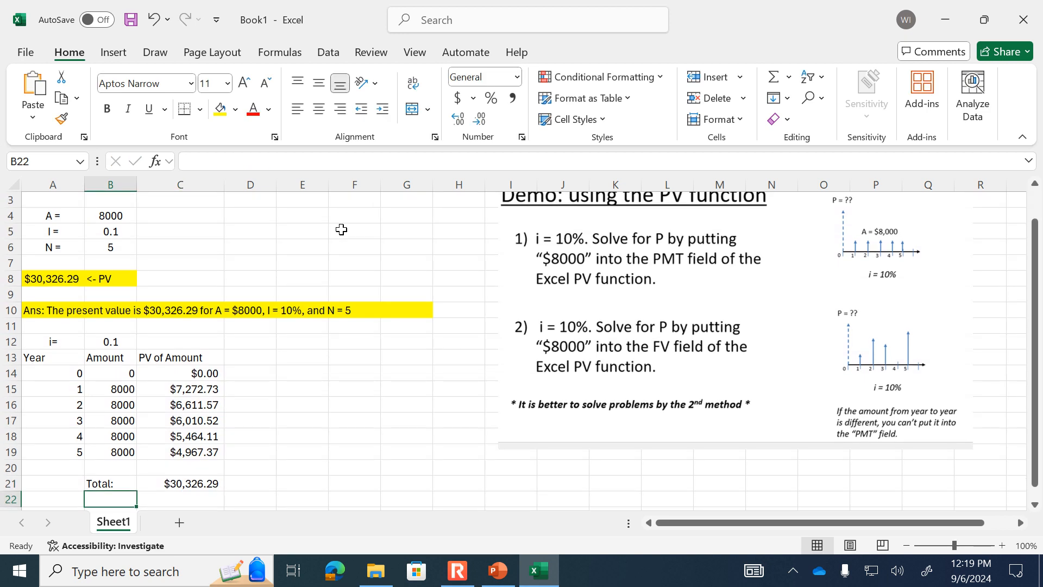
click(55, 275)
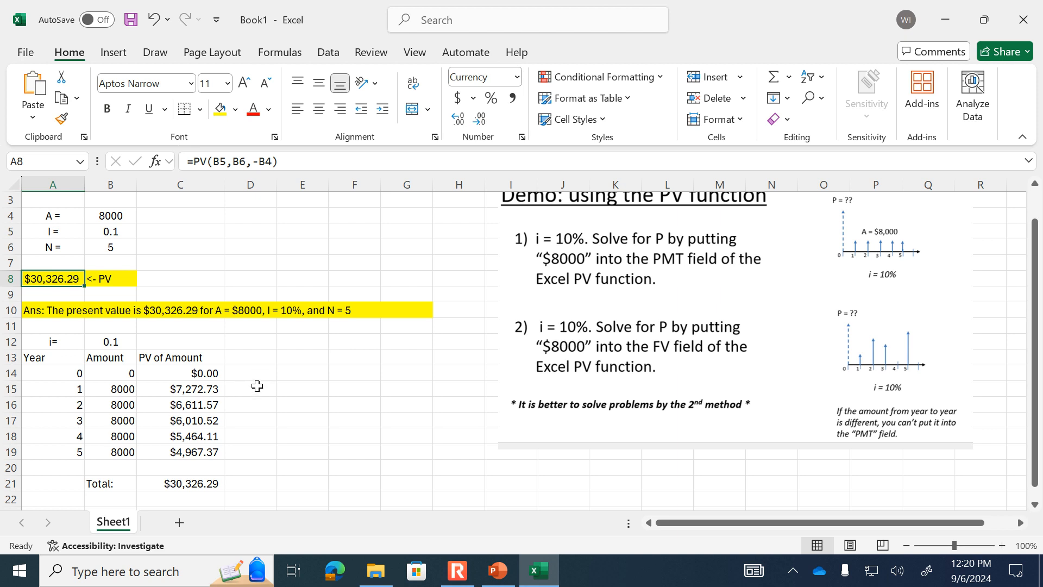
Step: Examine the inputs in B4:B6 and compare them with the hard-coded PV formula in A2
scroll(282, 373, up, 1)
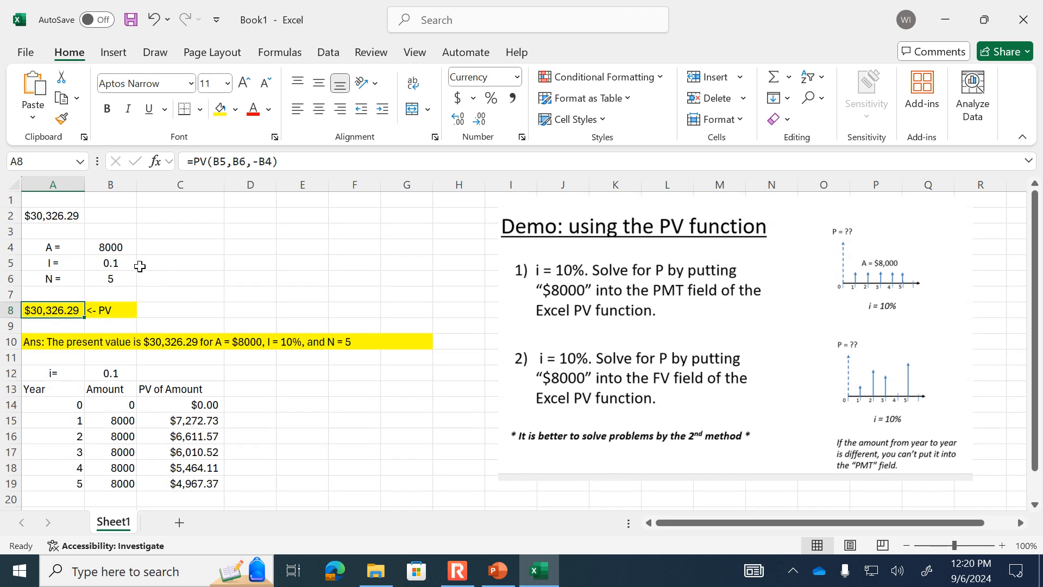
click(112, 240)
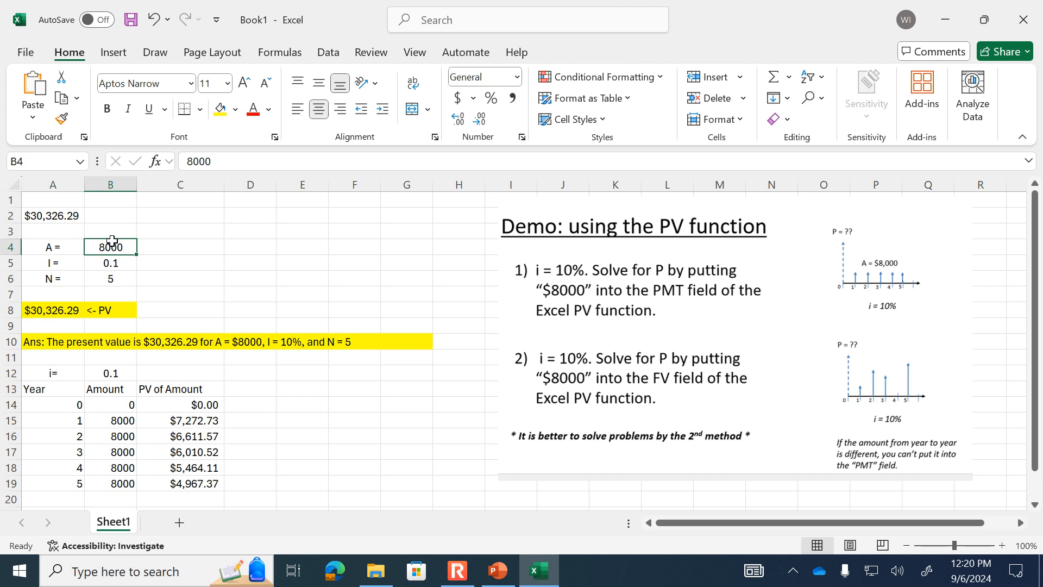
click(112, 262)
click(112, 280)
click(115, 247)
click(71, 214)
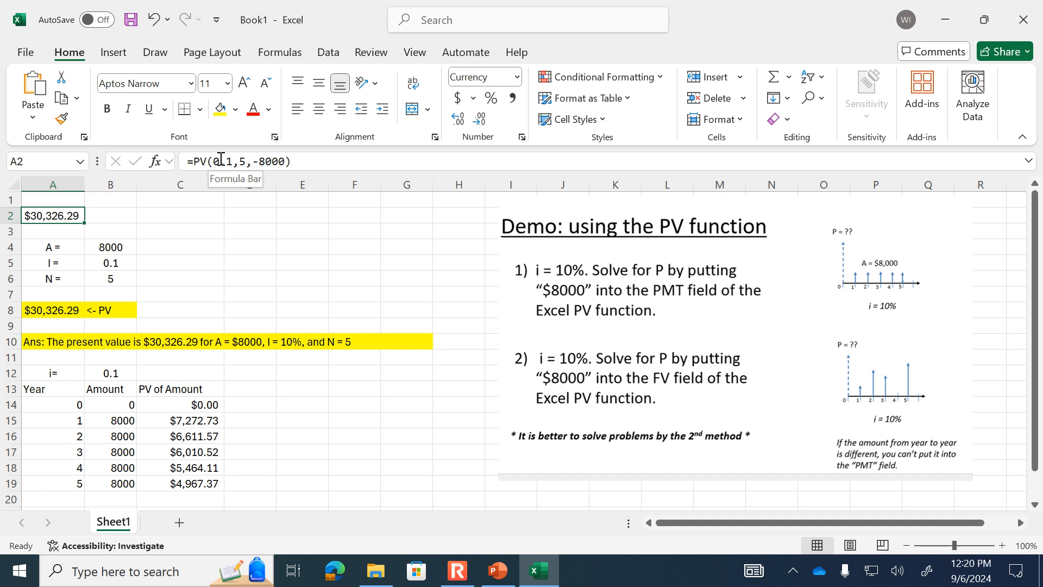
click(119, 249)
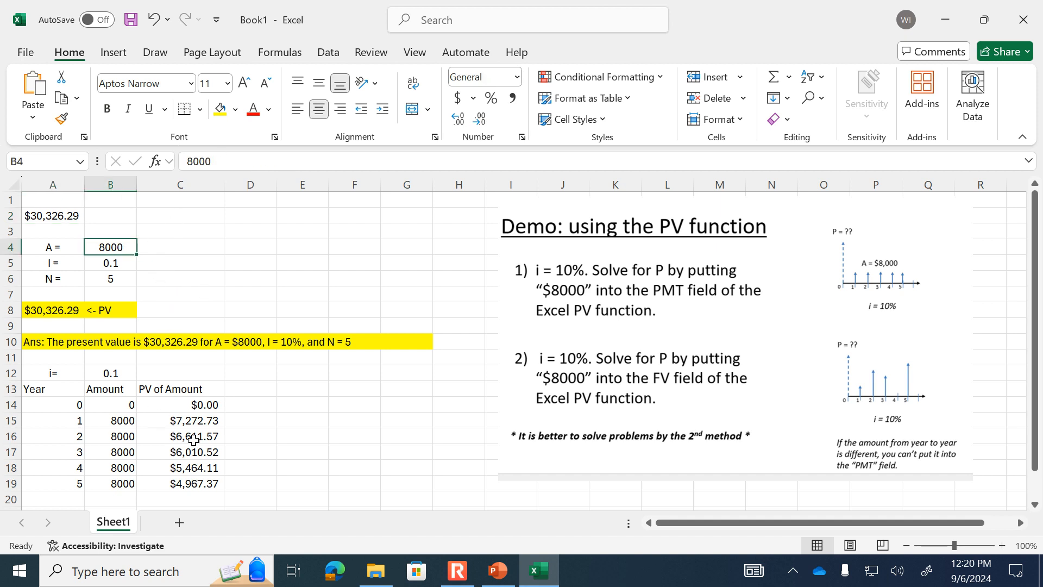
click(191, 438)
Step: Bold the Year, Amount and PV of Amount headers in A13:C13
click(48, 390)
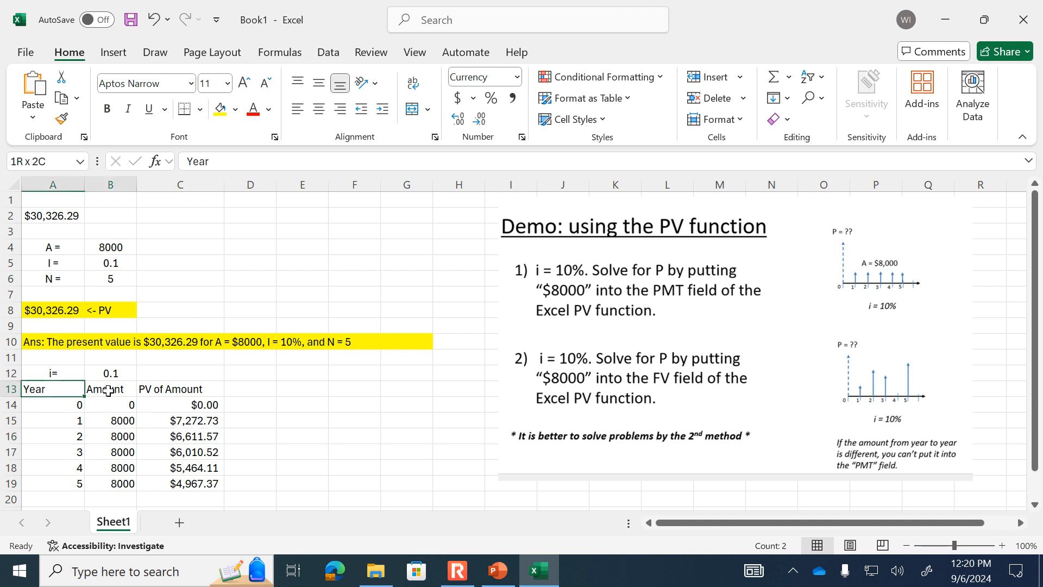
drag(101, 390, 201, 390)
click(107, 109)
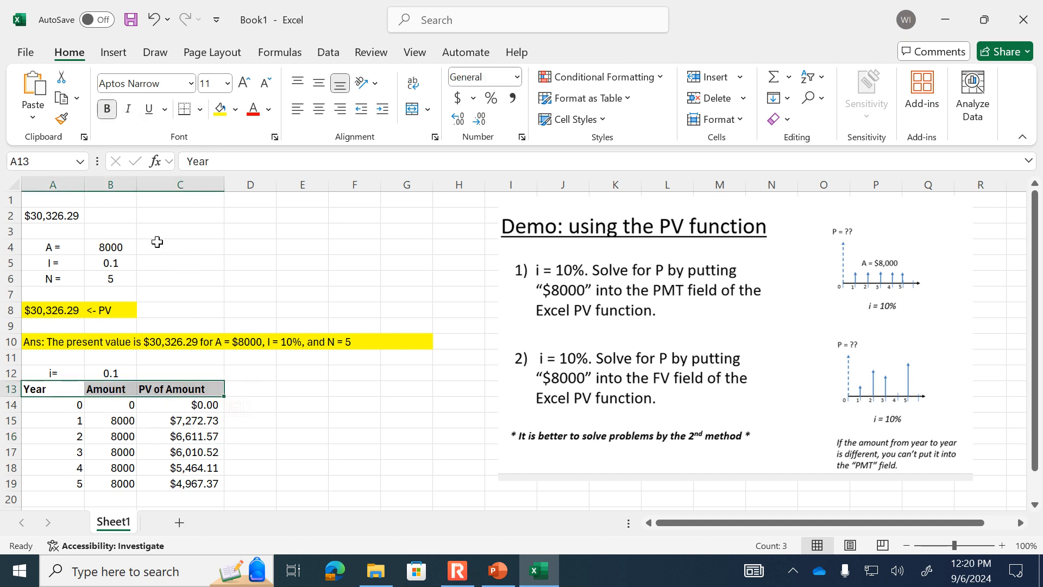
click(296, 496)
Step: Set the year 2 amount in B16 to 7000 and the year 3 amount in B17 to 9000
click(122, 436)
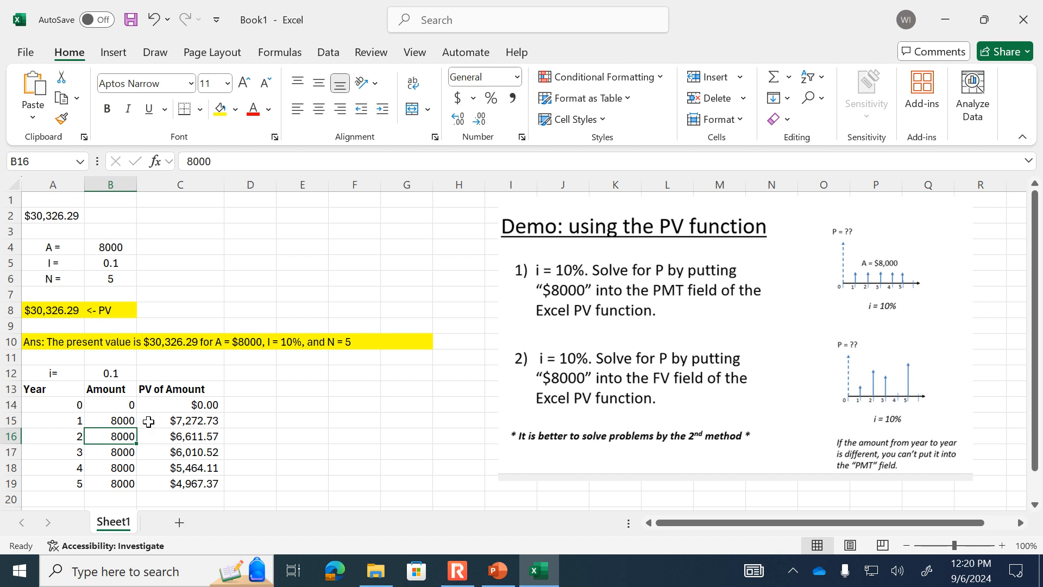
click(121, 423)
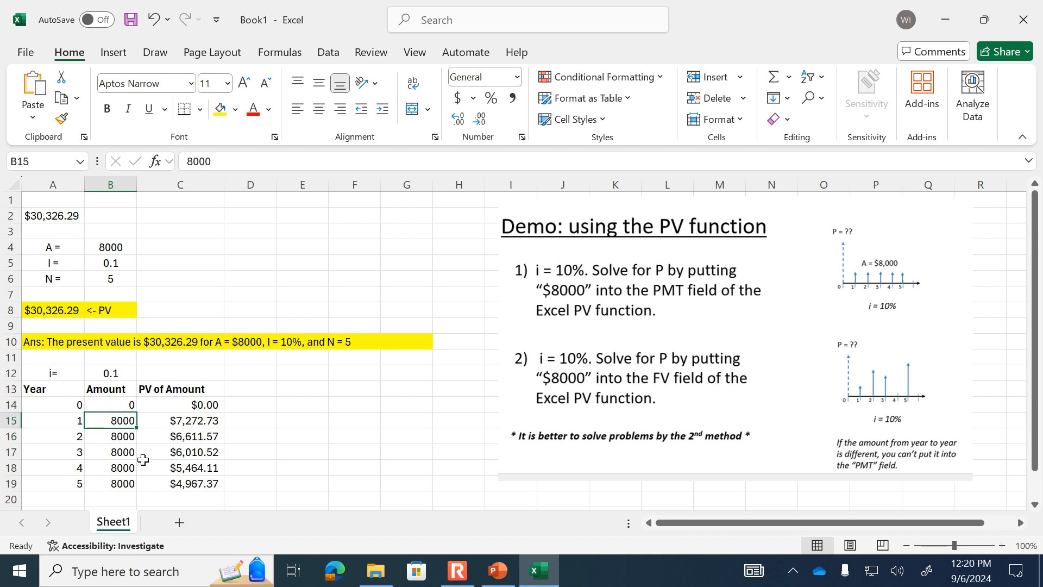
click(133, 435)
text(700)
key(Return)
click(136, 432)
text(7000)
key(Return)
text(9000)
key(Return)
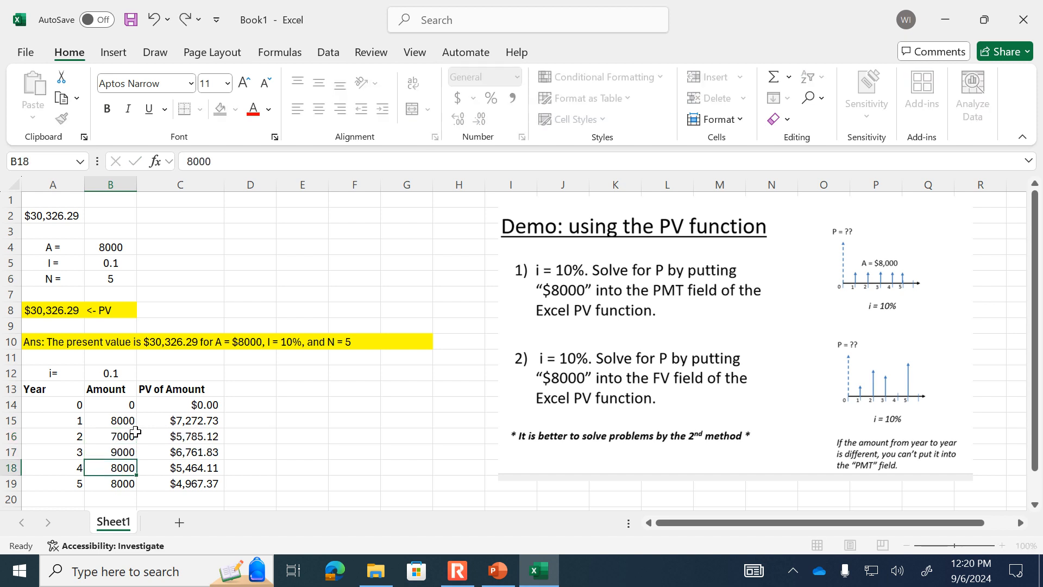
Step: Check the total present value in C21 against the uneven amounts in the Amount column
scroll(142, 440, down, 2)
click(116, 323)
click(123, 387)
click(183, 420)
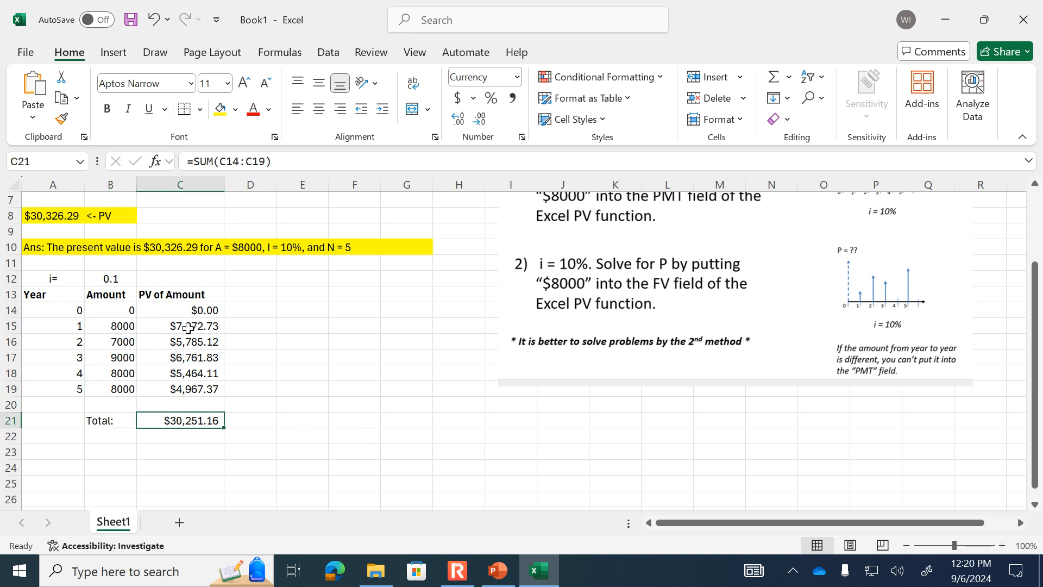
click(121, 338)
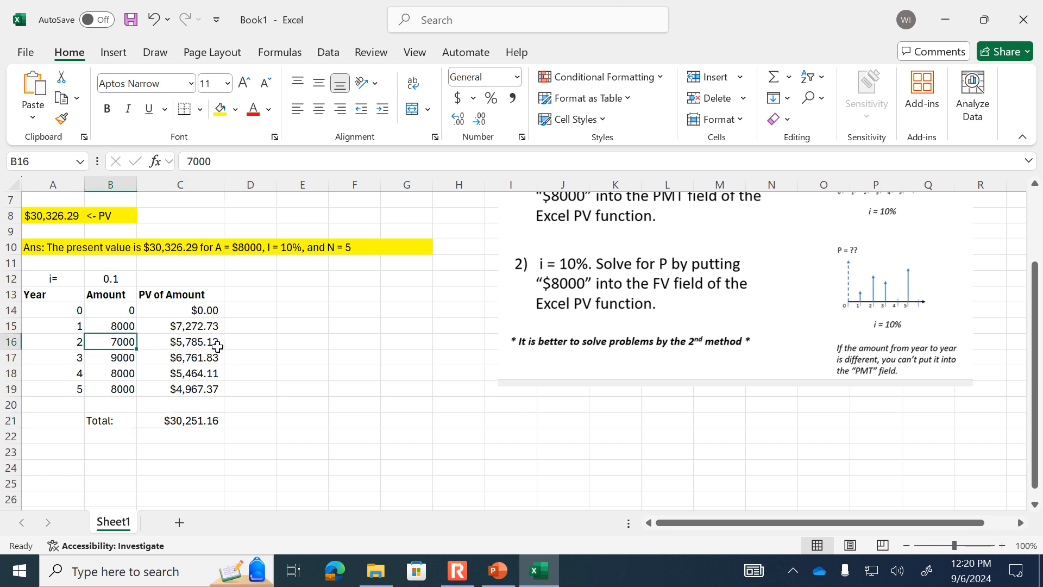
Step: Undo the changes to the year 2 and year 3 amounts
key(ctrl+z)
key(ctrl+z)
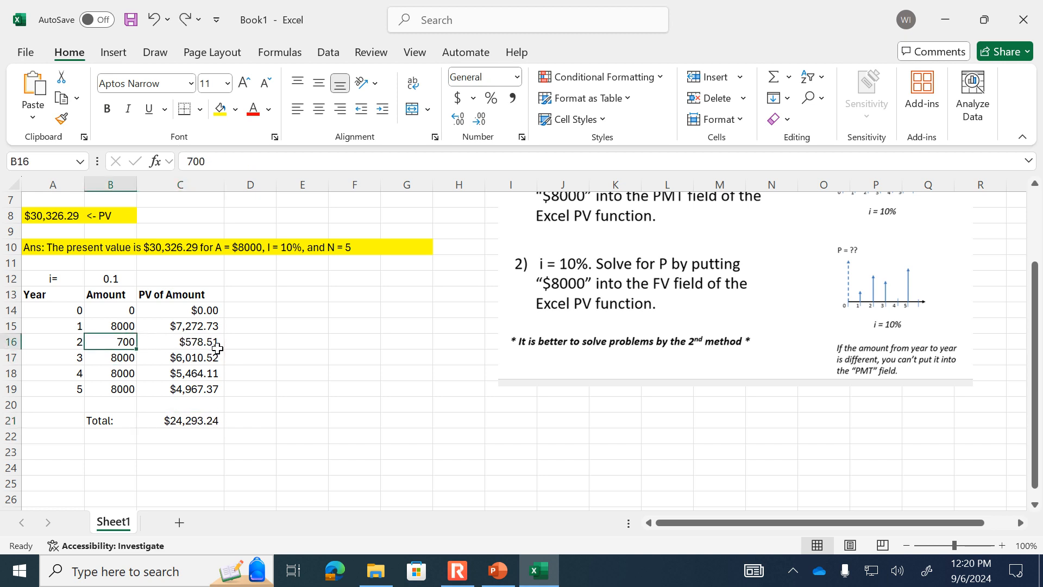
key(ctrl+z)
click(276, 341)
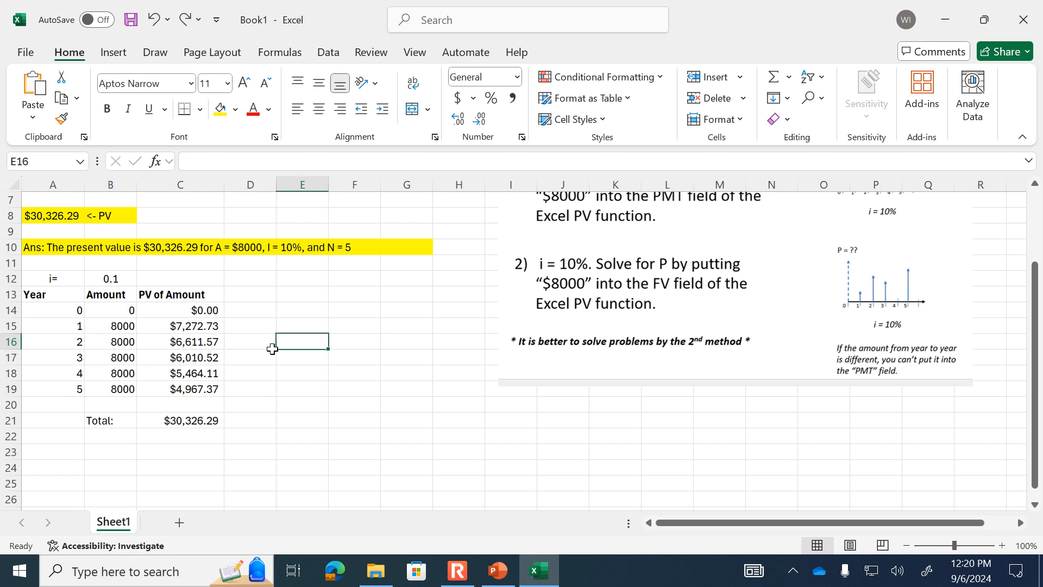
Step: Select the year-by-year present value table A13:C21 to review the second method
scroll(348, 411, up, 2)
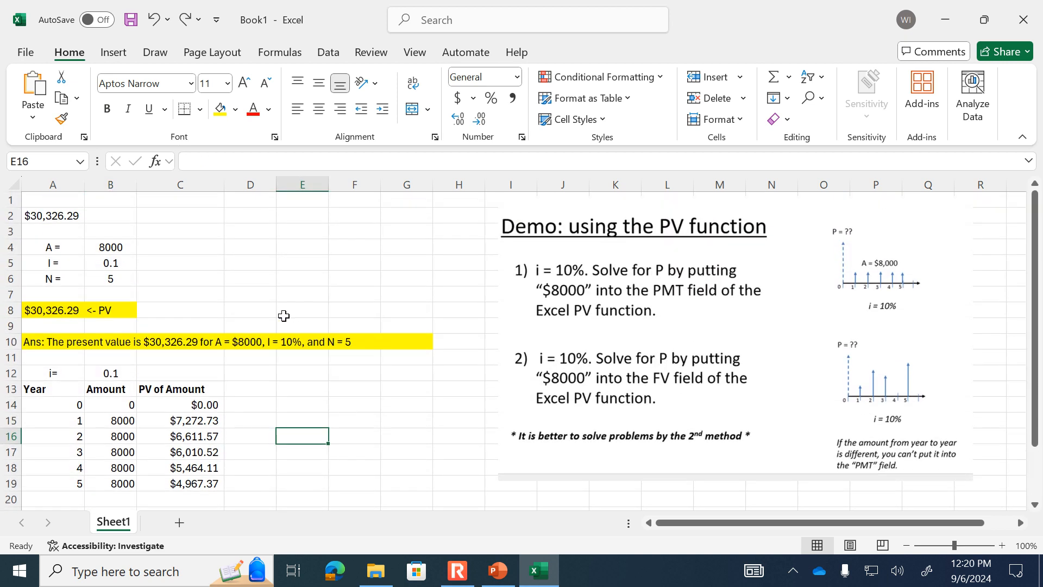
scroll(326, 318, down, 1)
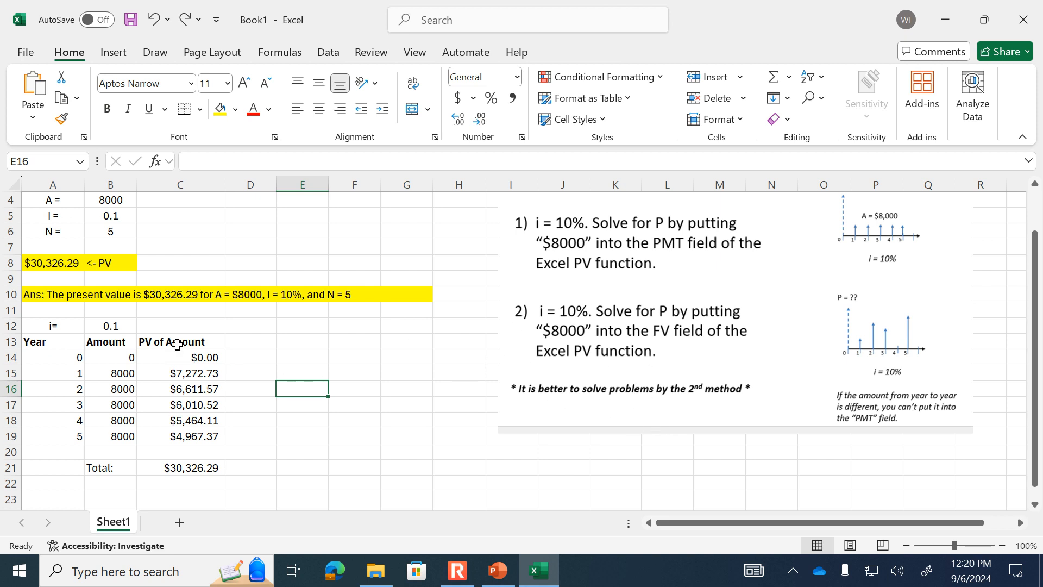
drag(43, 342, 219, 466)
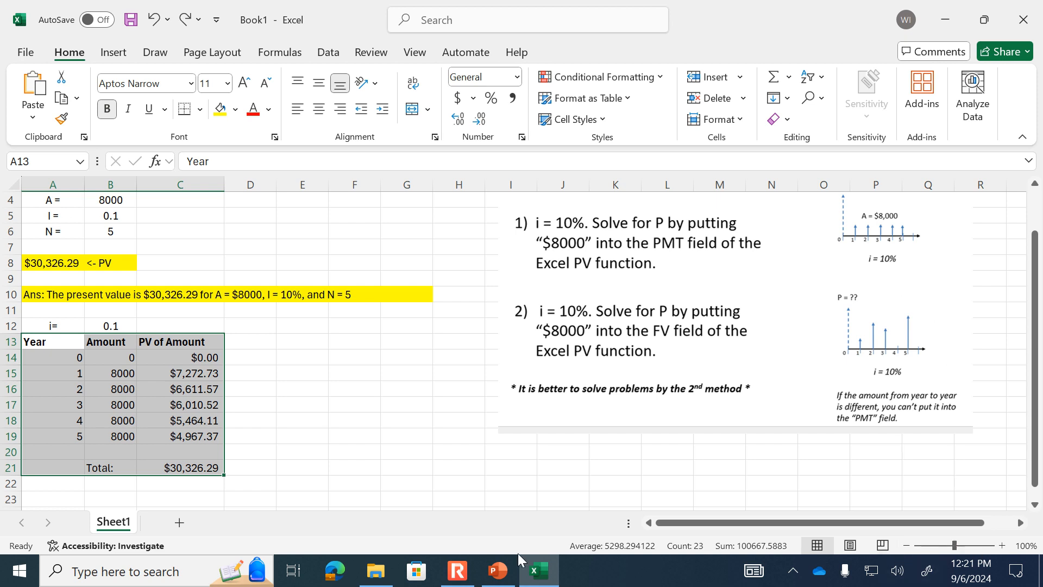
Step: Switch to PowerPoint, present the "Demo: using the PV function" slide through all its animations, and end the slide show
click(498, 571)
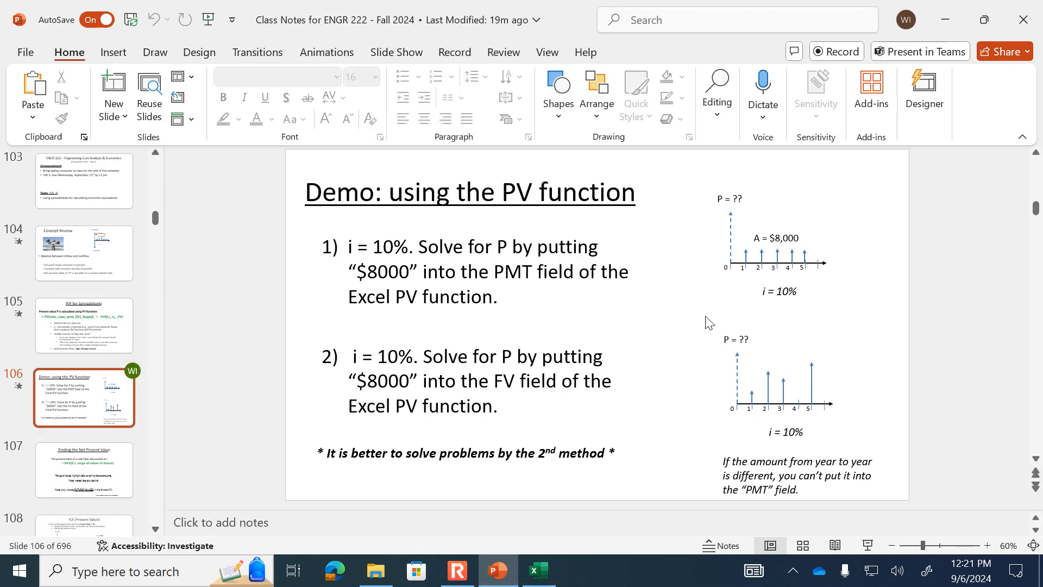
click(871, 547)
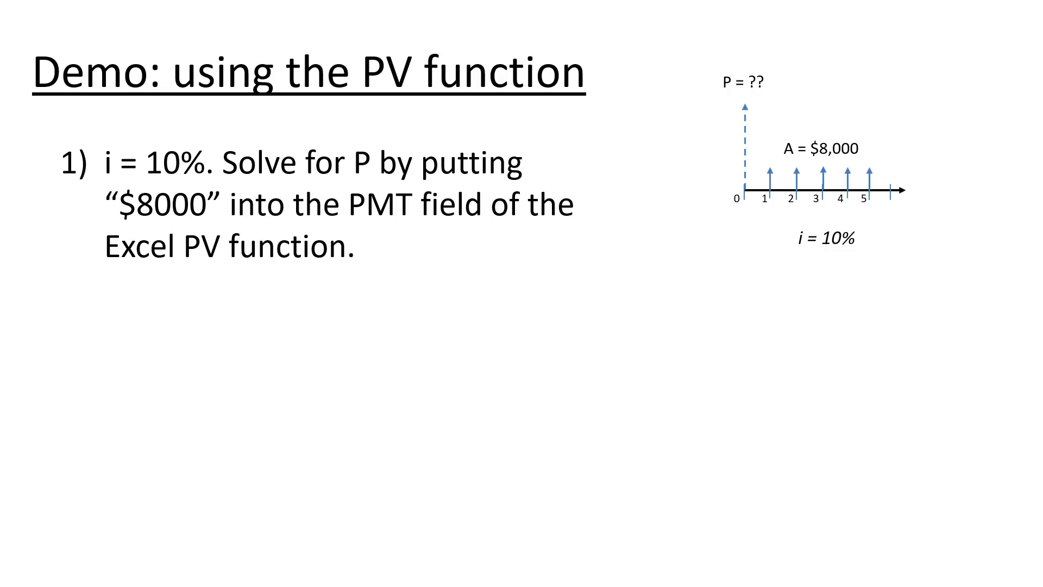
click(875, 550)
click(875, 550)
click(875, 550)
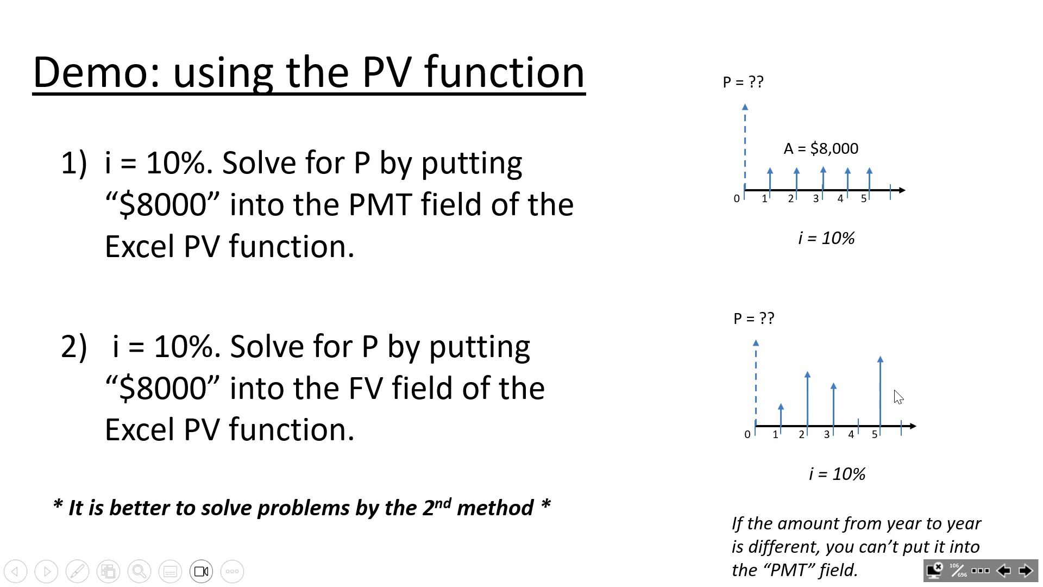
key(Escape)
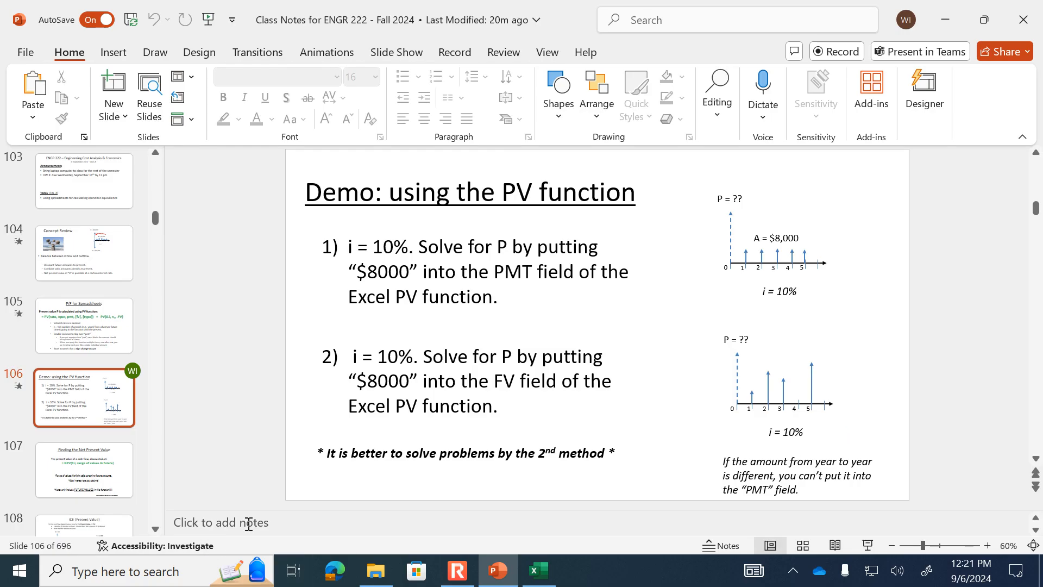
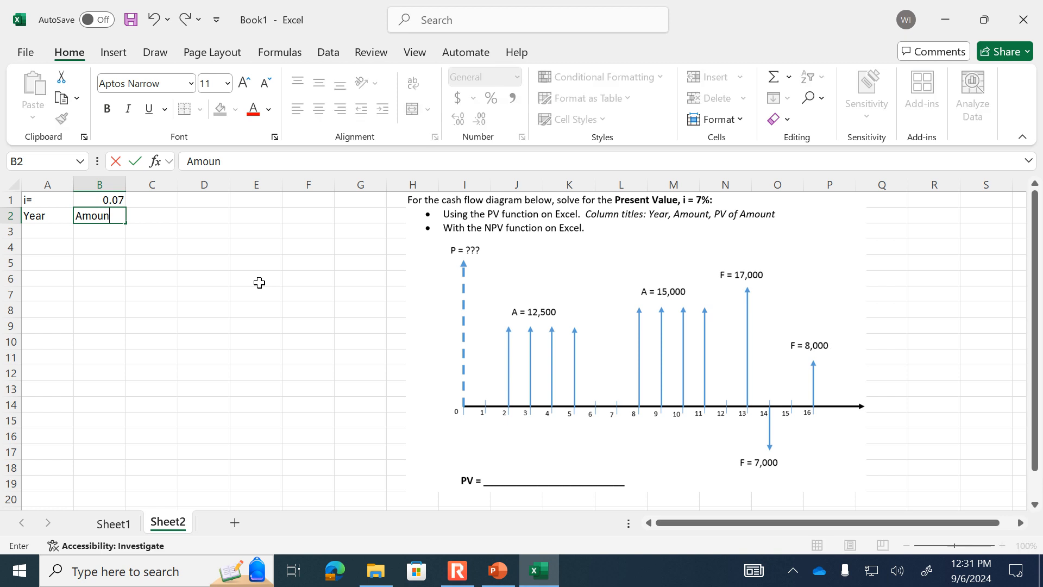
Step: Complete the Amount header in B2 and enter the header "PV of Amount" in C2
key(Tab)
text(PV of Amount)
key(Return)
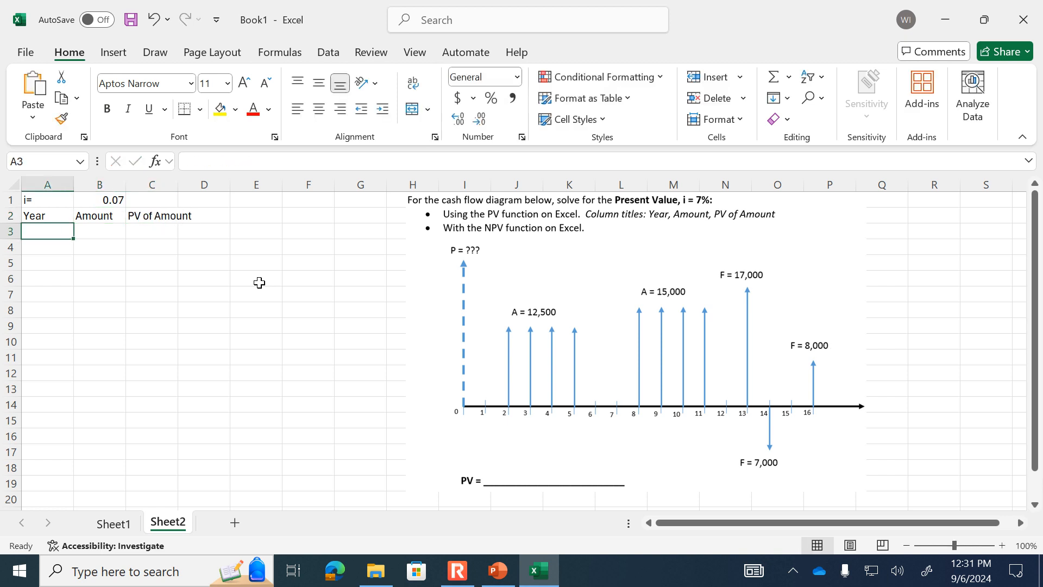
Step: Fill the Year column with 0 through 16 in A3:A19
text(0)
key(Return)
text(1)
key(Return)
text(2)
key(Return)
drag(65, 231, 55, 491)
Step: Enter 0 in B3 and 12500 in B4 of the Amount column
click(109, 232)
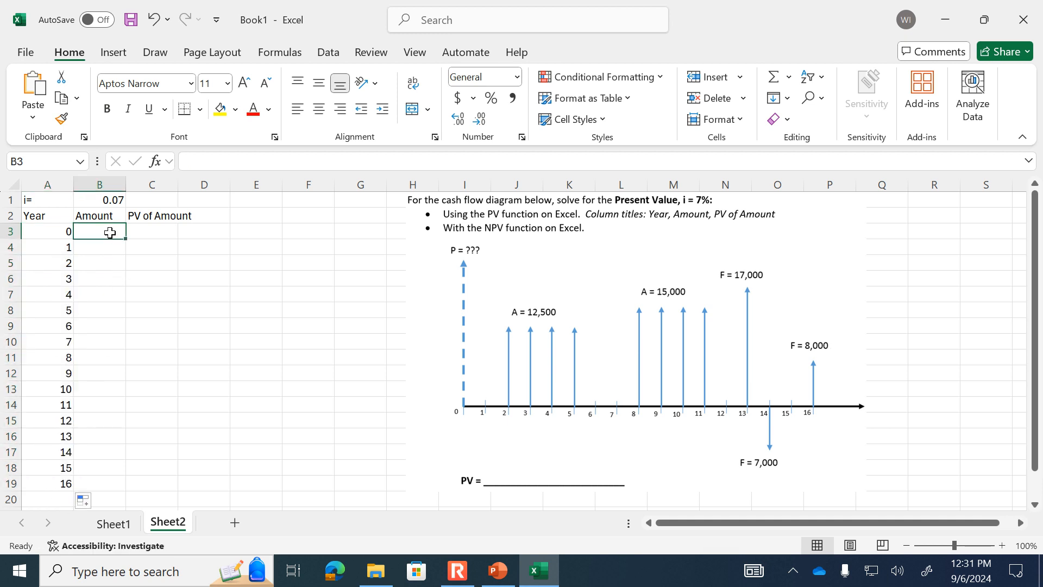
text(0)
key(Return)
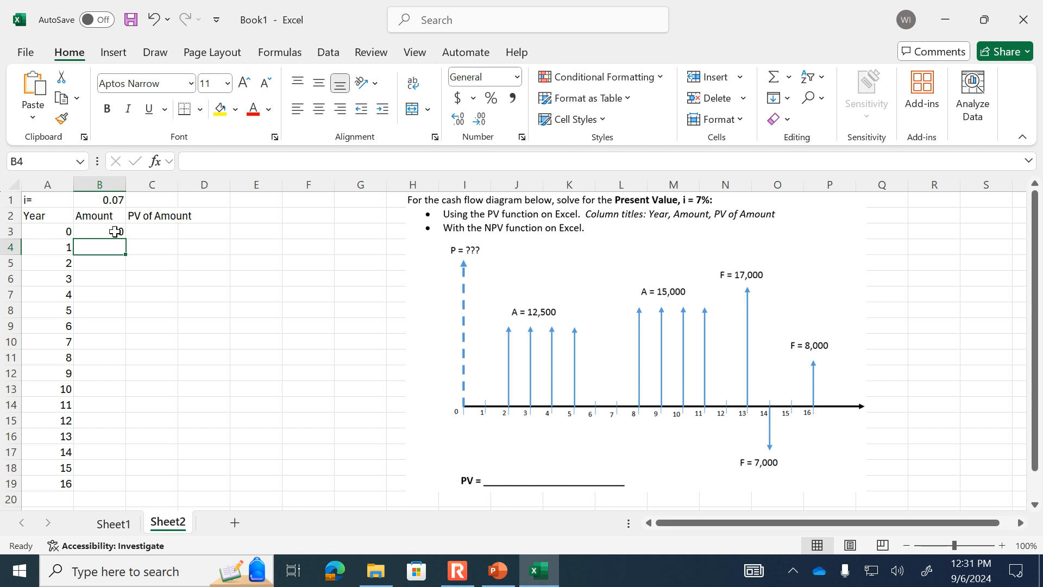
text(12500)
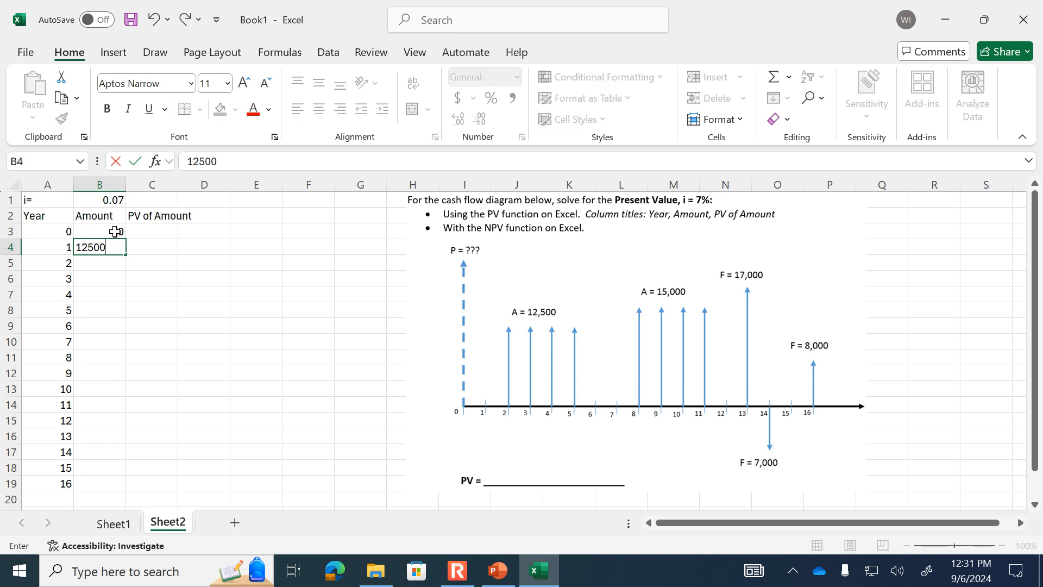
key(Return)
Step: Copy the 12500 amount from B4 down through B8 for year 5
click(117, 247)
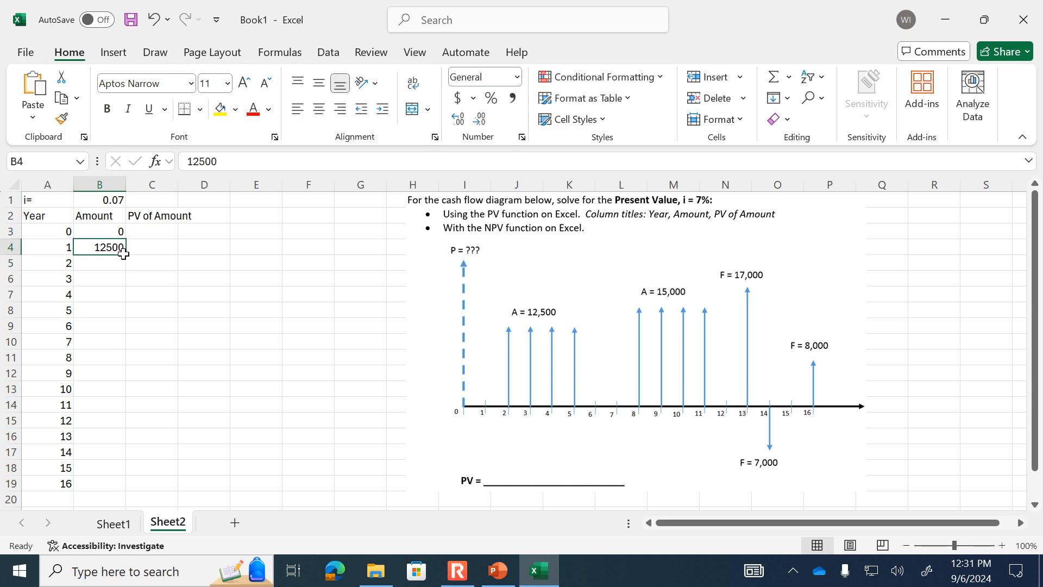
mouse_move(126, 253)
mouse_down()
mouse_move(137, 291)
mouse_move(120, 252)
mouse_up()
click(118, 259)
click(119, 249)
drag(126, 256, 124, 310)
click(142, 261)
Step: Set the year 1 amount in B4 to 0
double_click(113, 247)
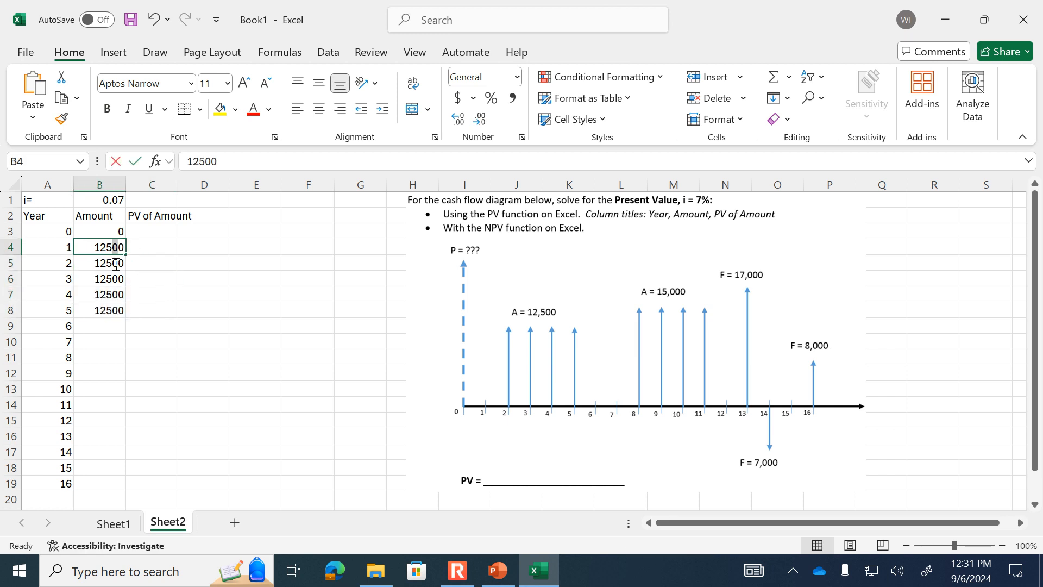
click(210, 263)
click(117, 250)
text(0)
click(163, 294)
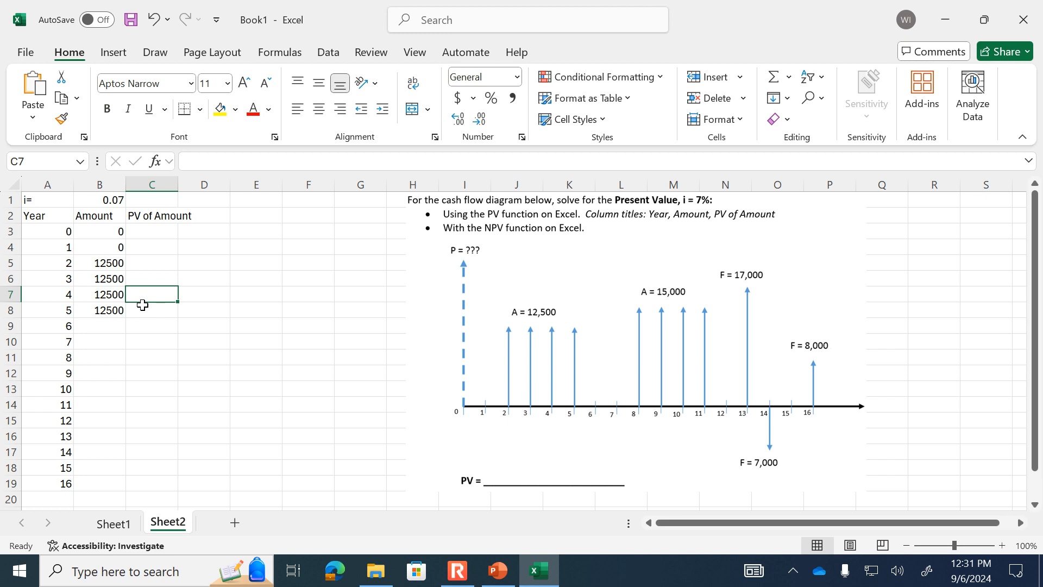
Step: Enter an amount of 0 for years 6 and 7 in B9:B10
click(101, 326)
text(0)
key(Return)
text(0)
key(Return)
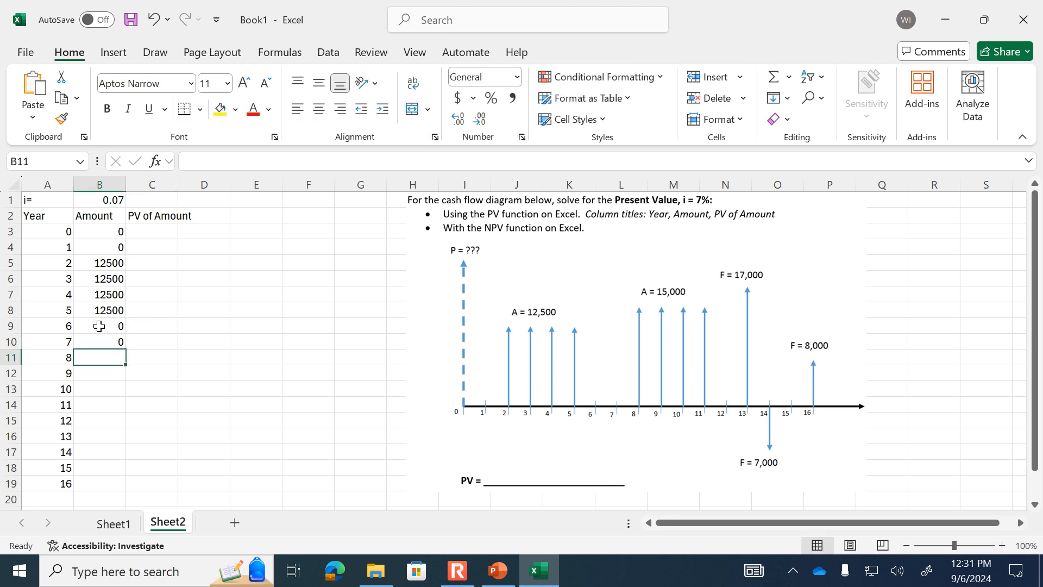
Step: Enter 15000 for year 8 in B11 and copy it down through year 11 in B14
text(15000)
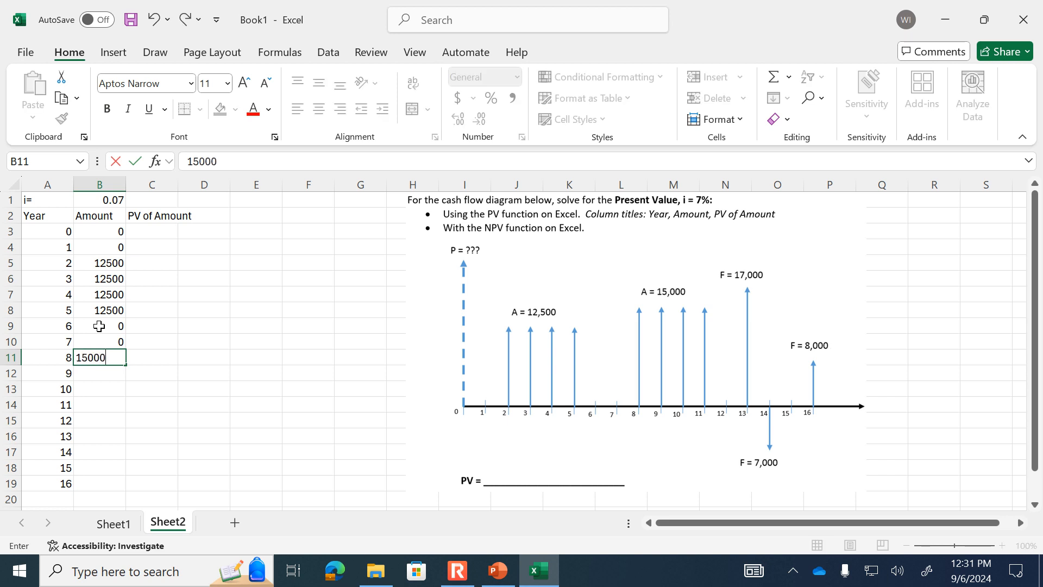
key(ctrl+Return)
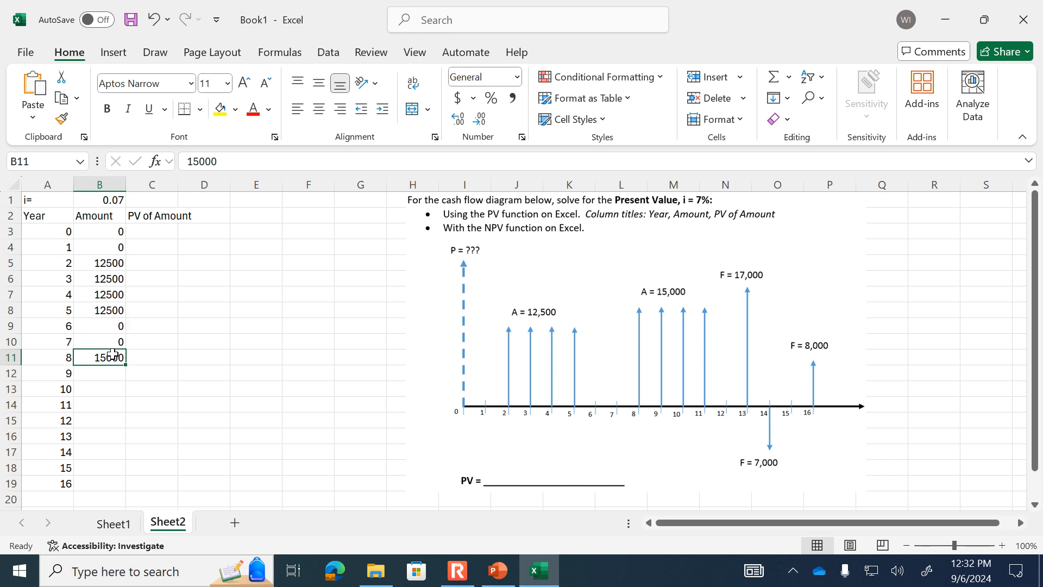
drag(127, 366, 117, 407)
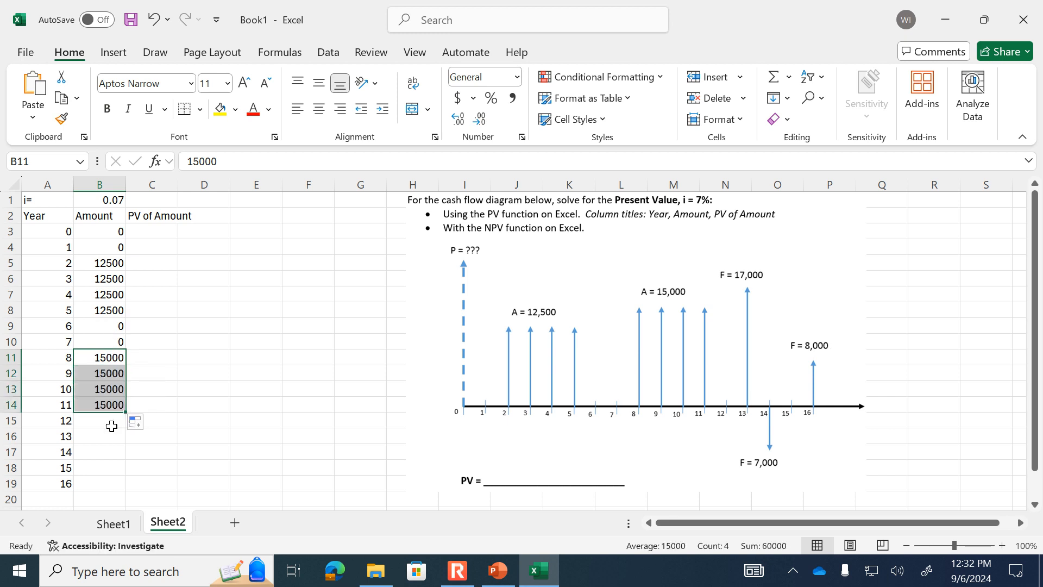
Step: Enter the amounts 0, 17000, -7000, 0 and 8000 for years 12 through 16 in B15:B19
click(107, 422)
text(0)
key(Return)
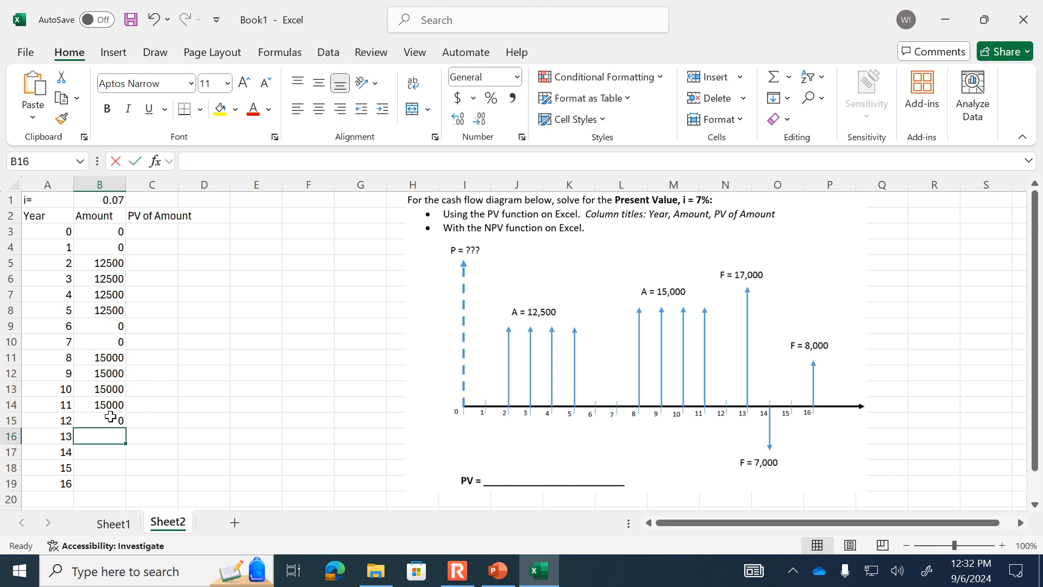
text(17000)
key(Return)
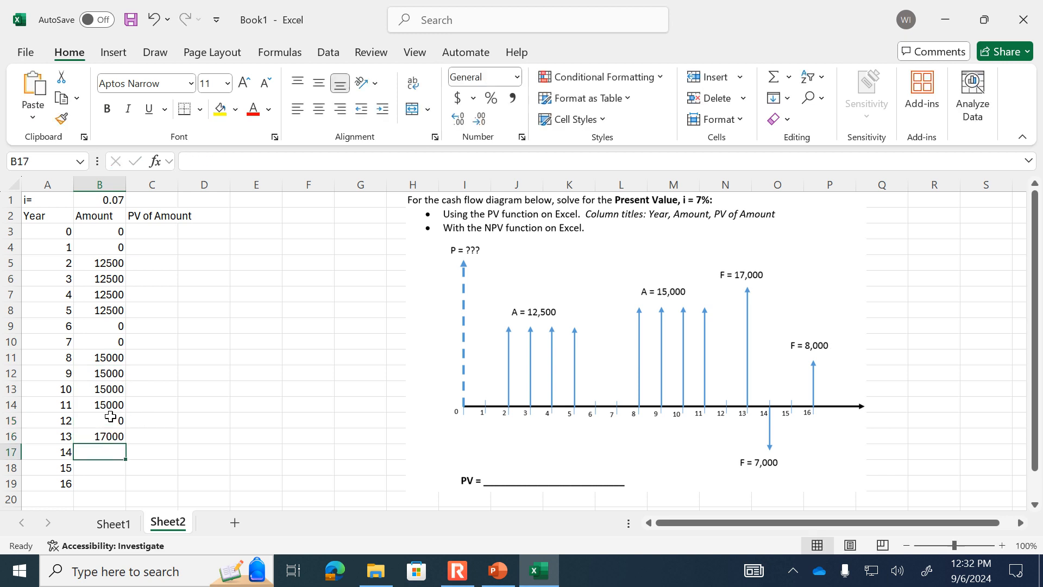
text(-7000)
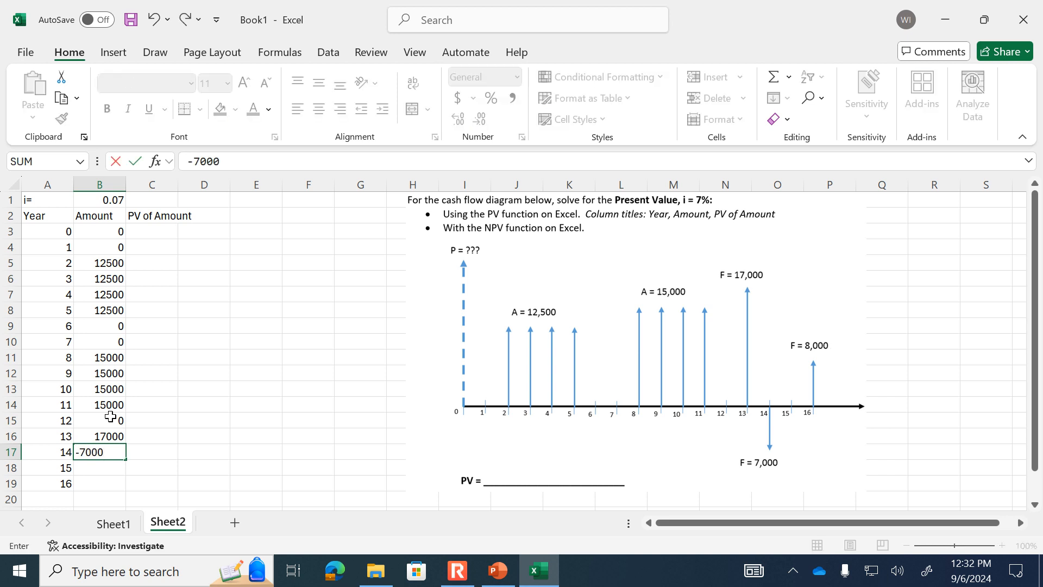
key(Return)
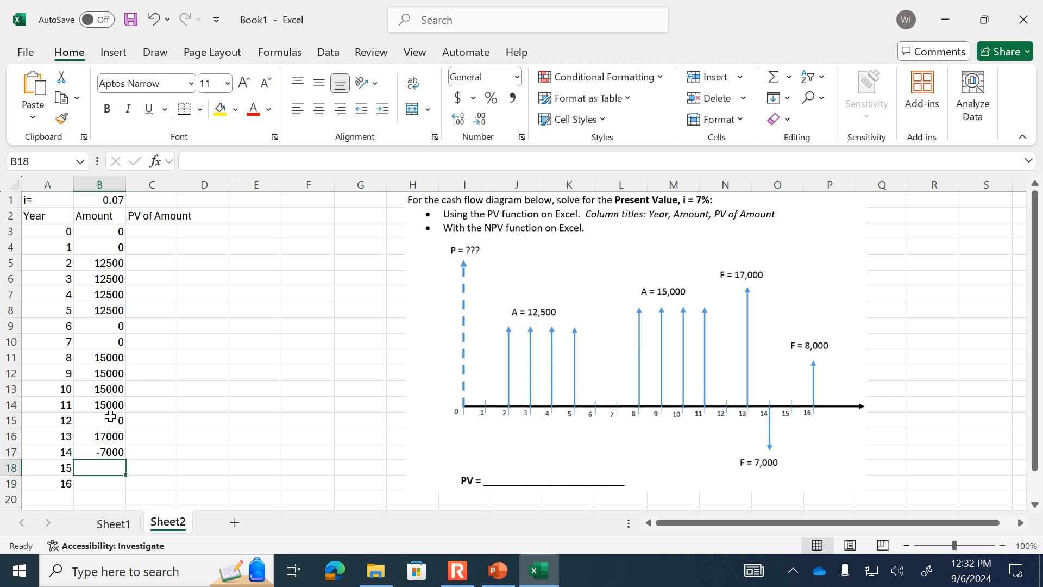
text(0)
key(Return)
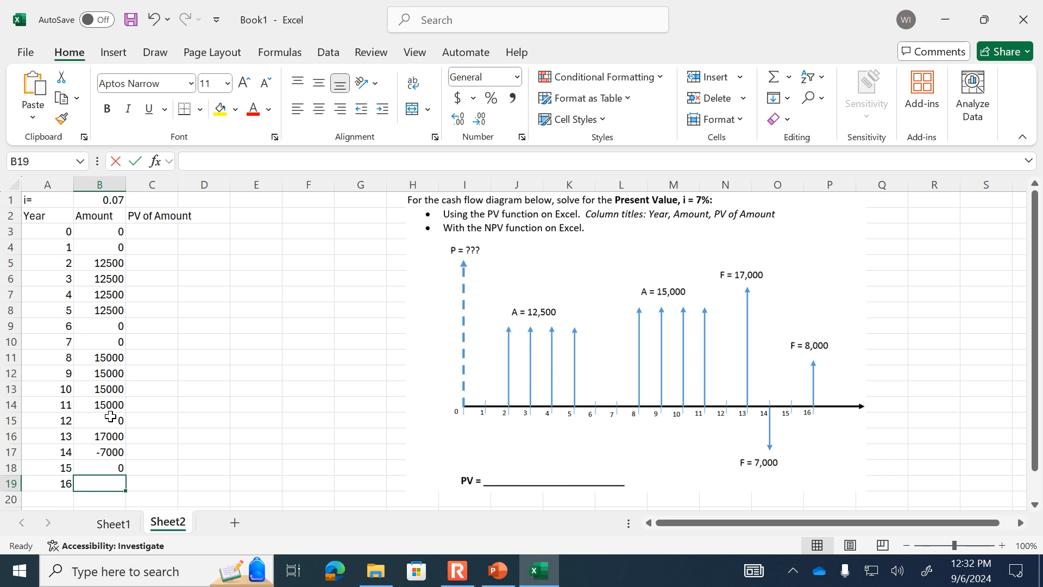
text(8000)
key(Return)
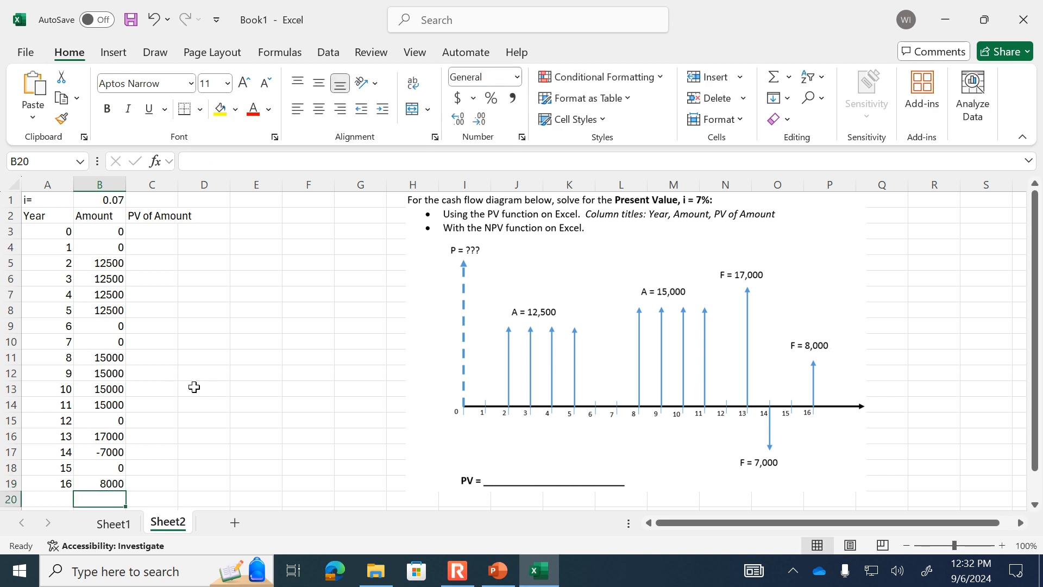
Step: Fit column C to its heading and calculate the year 0 present value in C3 with =PV($B$1,A3,,-B3)
double_click(177, 185)
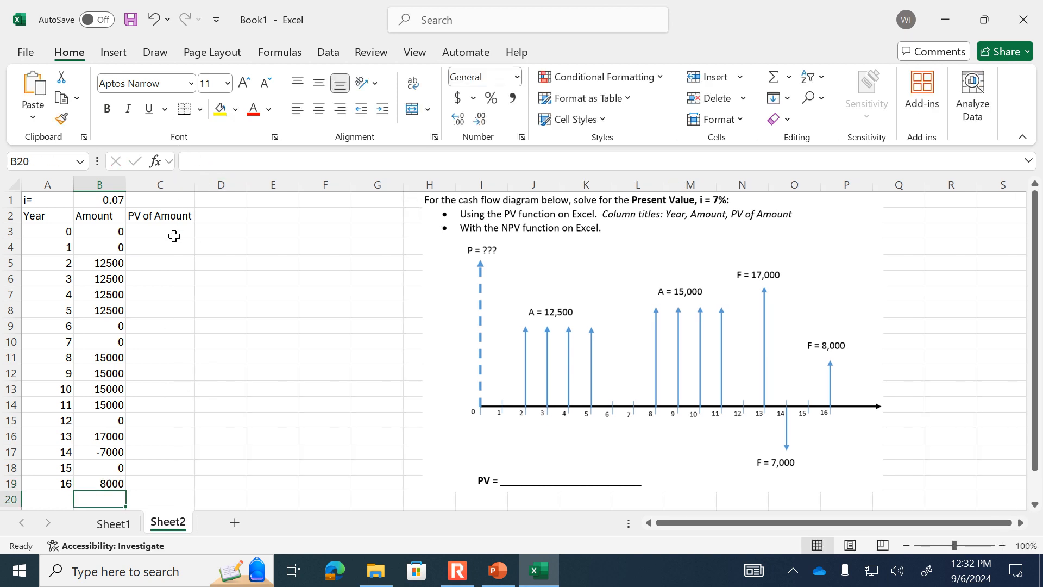
click(174, 230)
text(=pv()
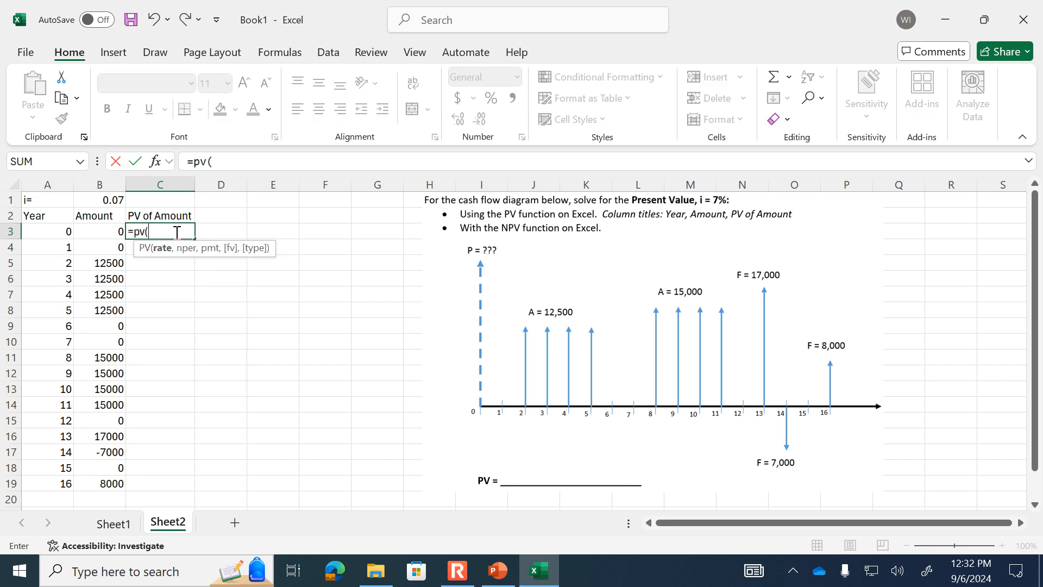
click(110, 199)
key(F4)
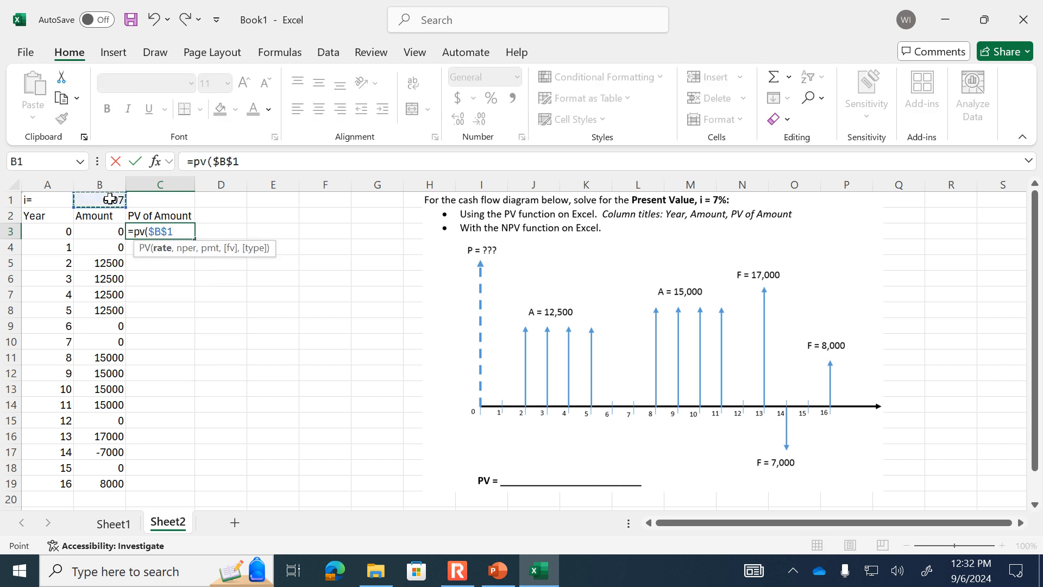
text(,)
click(52, 232)
text(,,-)
click(97, 230)
text())
key(Return)
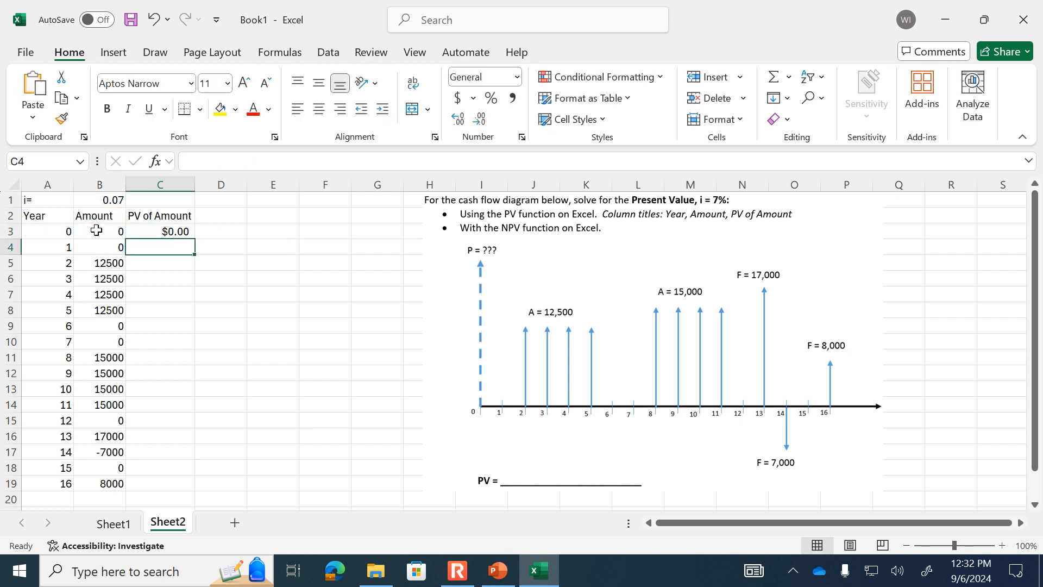
Step: Copy the C3 present value formula down through C19 and format the results as Currency
click(186, 232)
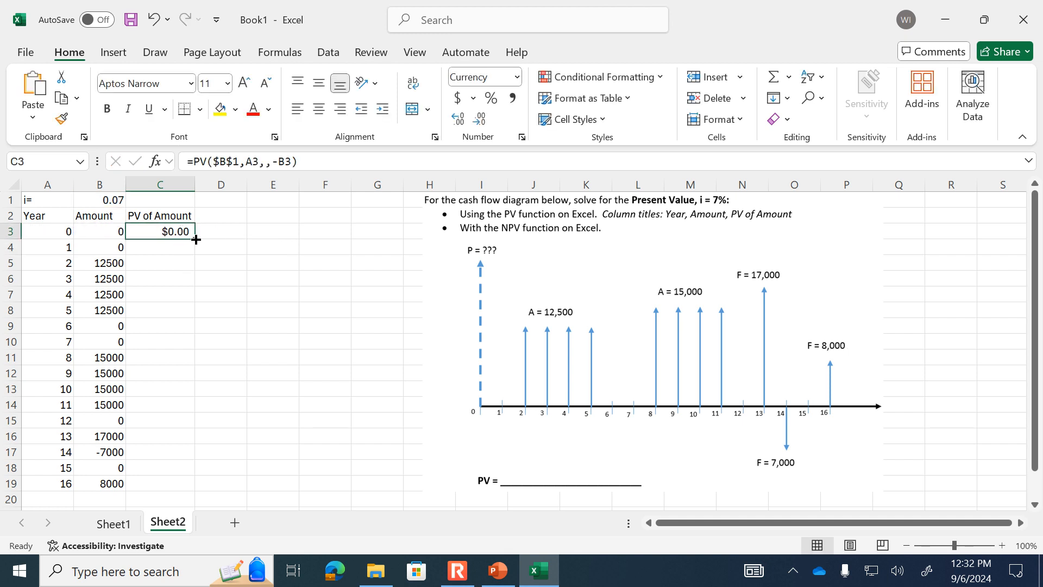
double_click(195, 239)
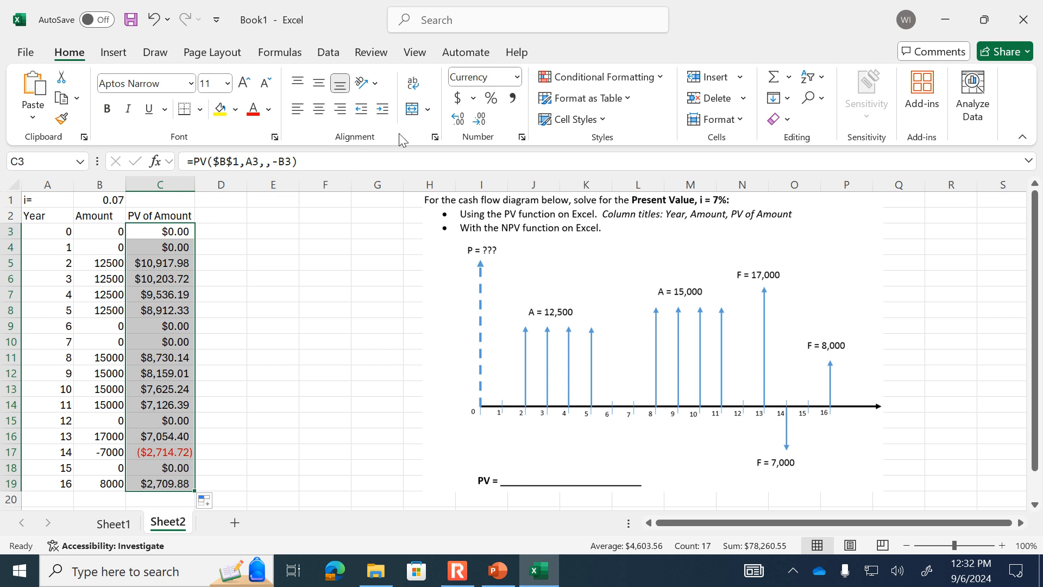
click(517, 77)
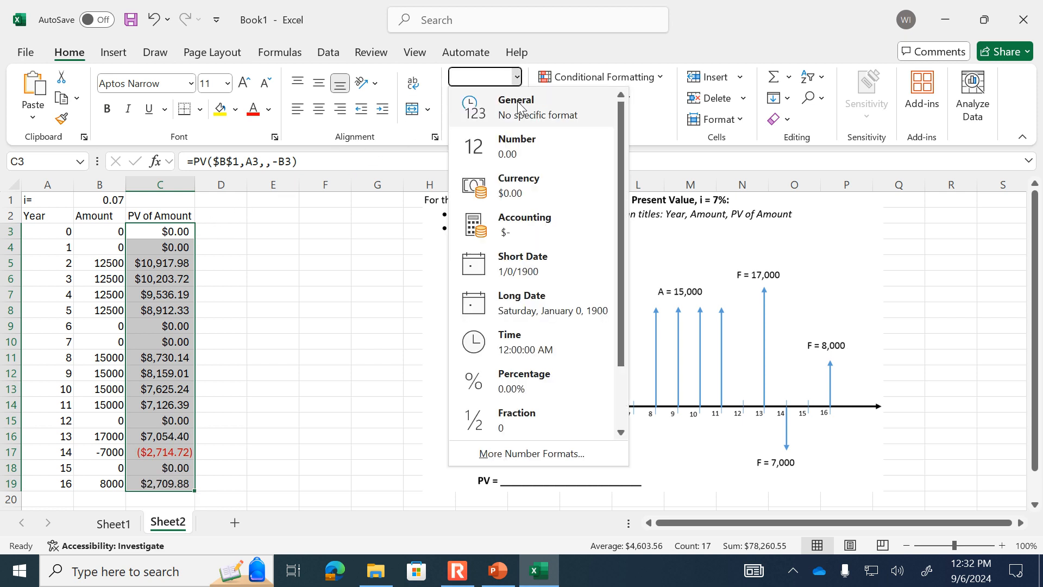
click(519, 185)
click(325, 341)
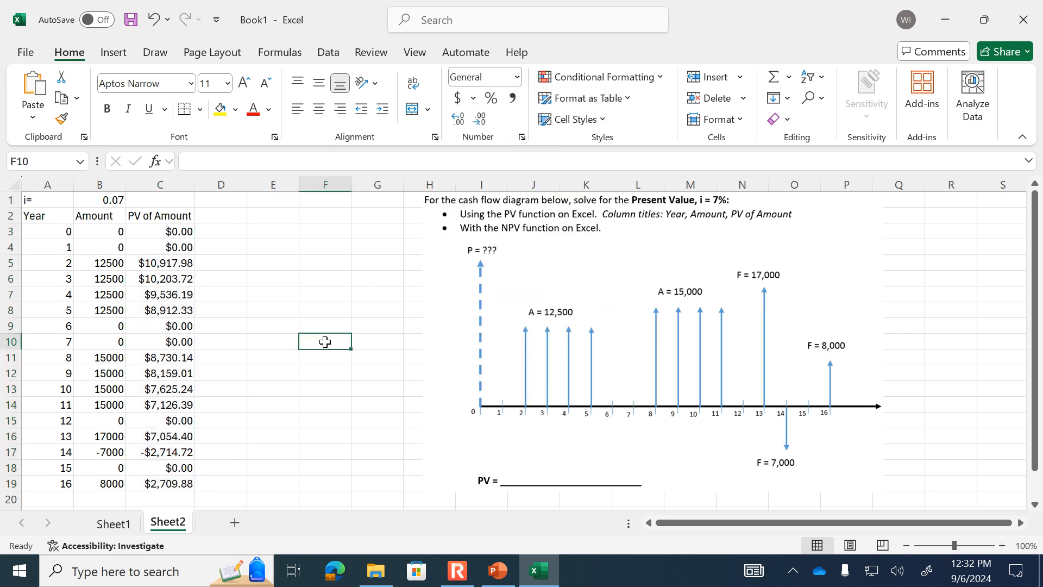
Step: Label B21 "Total:" and sum the present values in C3:C19 in cell C21
click(1022, 137)
click(125, 435)
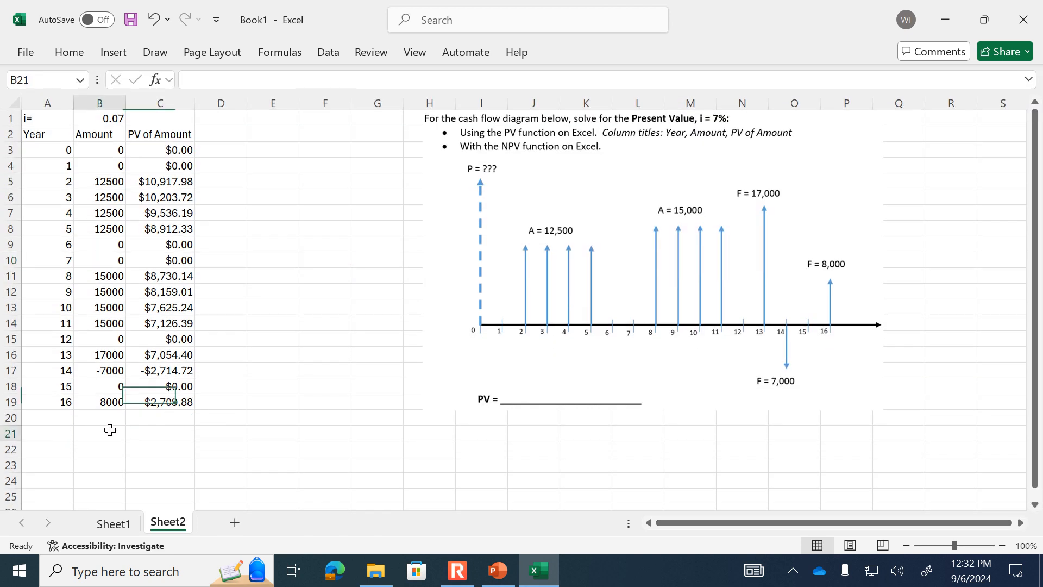
text(Total:)
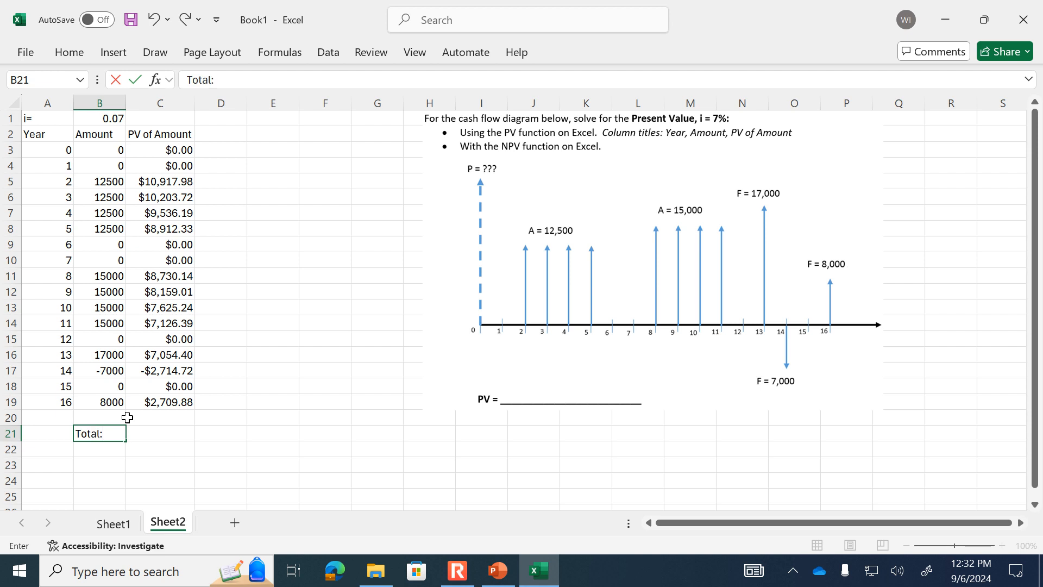
key(Tab)
text(=sum()
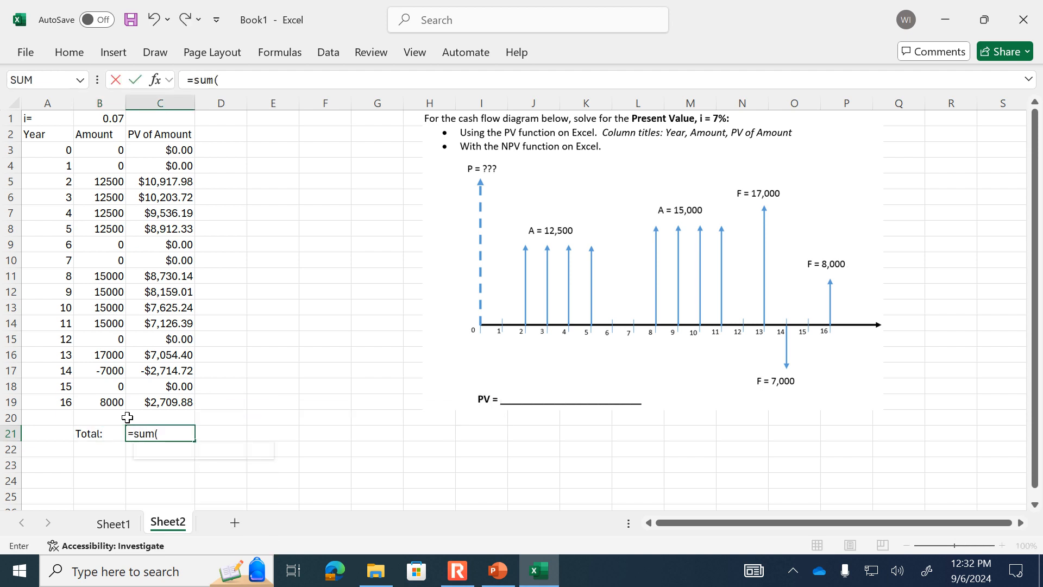
click(128, 417)
key(Up)
key(shift+Up)
key(shift+Up)
key(shift+Up)
key(shift+Up)
key(shift+Up)
key(shift+Up)
key(shift+Up)
key(shift+Up)
key(shift+Up)
key(shift+Up)
key(shift+Up)
key(shift+Up)
key(shift+Up)
key(shift+Up)
key(shift+Up)
key(shift+Up)
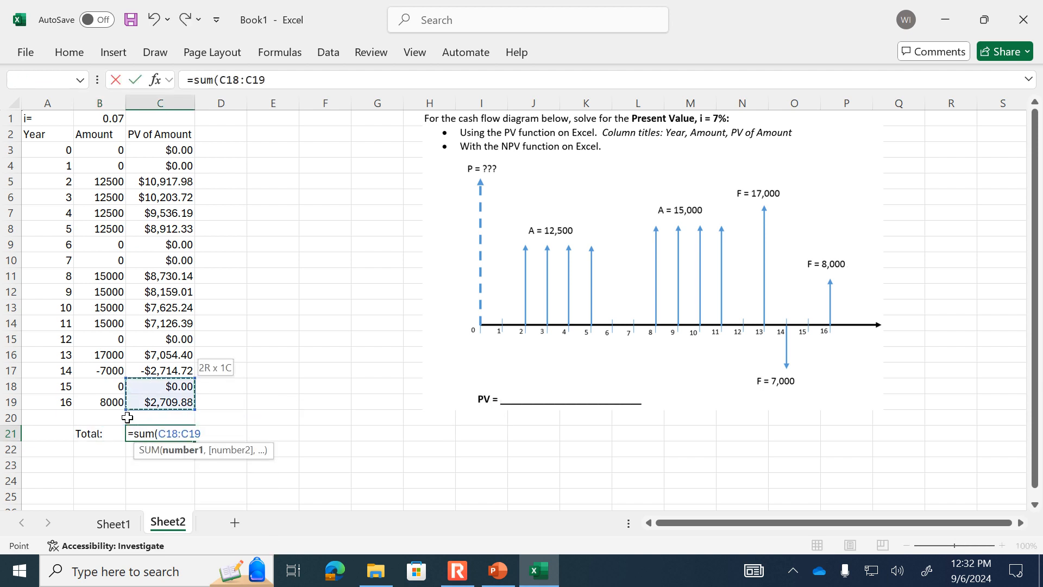
key(Return)
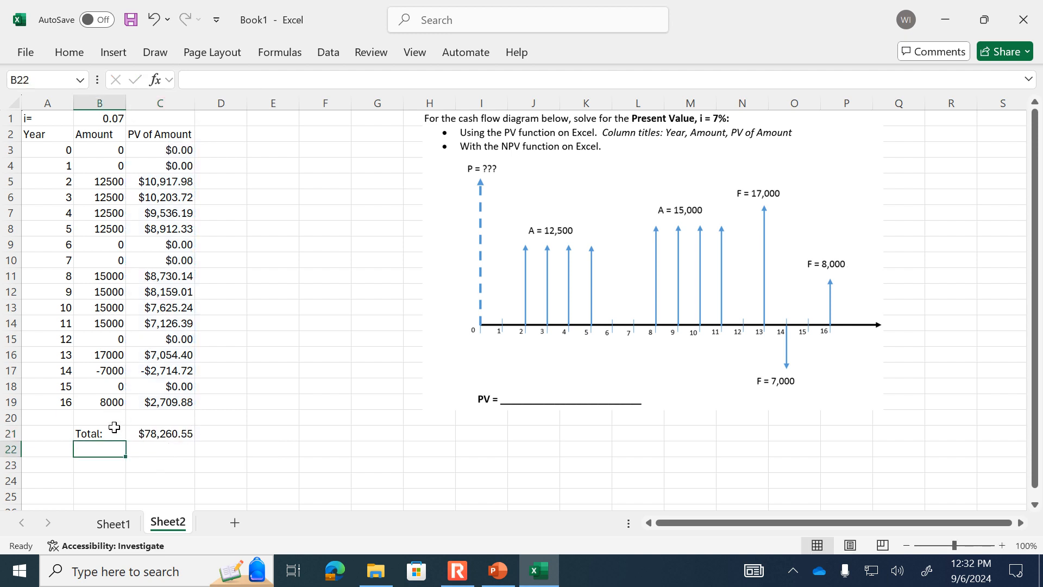
Step: Make the total label and its amount in B21:C21 bold
drag(117, 429, 140, 427)
click(69, 52)
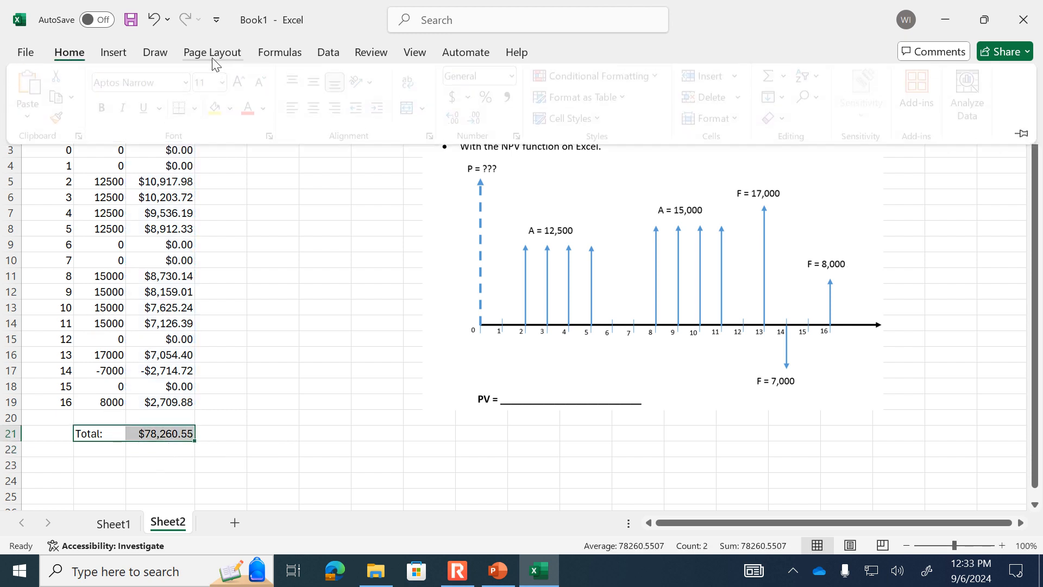
click(107, 109)
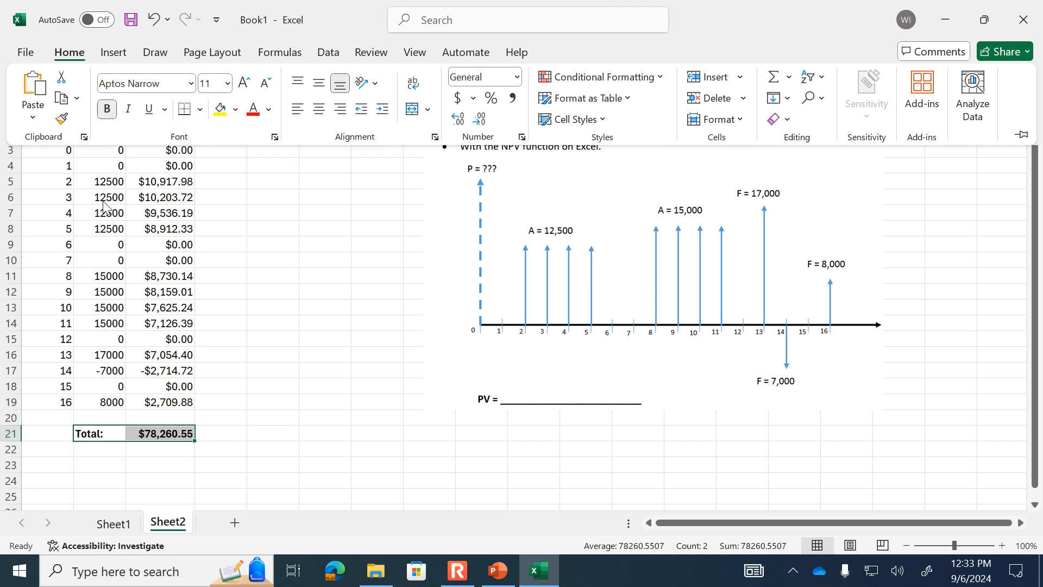
Step: Enter in A23 "Ans: The present value o0f the cash flow diagram is $78,260.55 when the future values are discounted at 7%."
click(45, 466)
text(Ans)
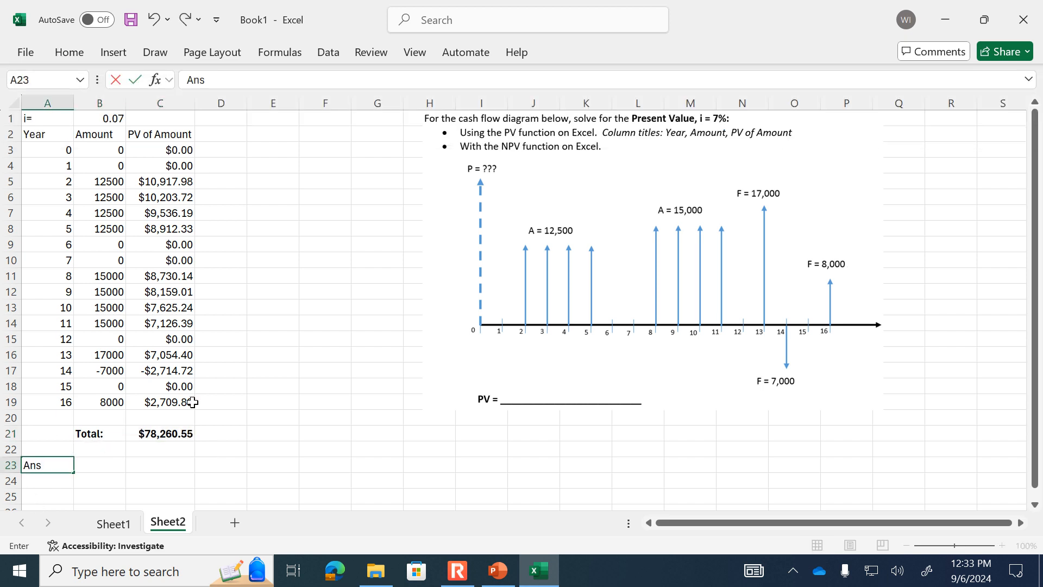
text(: The present value o)
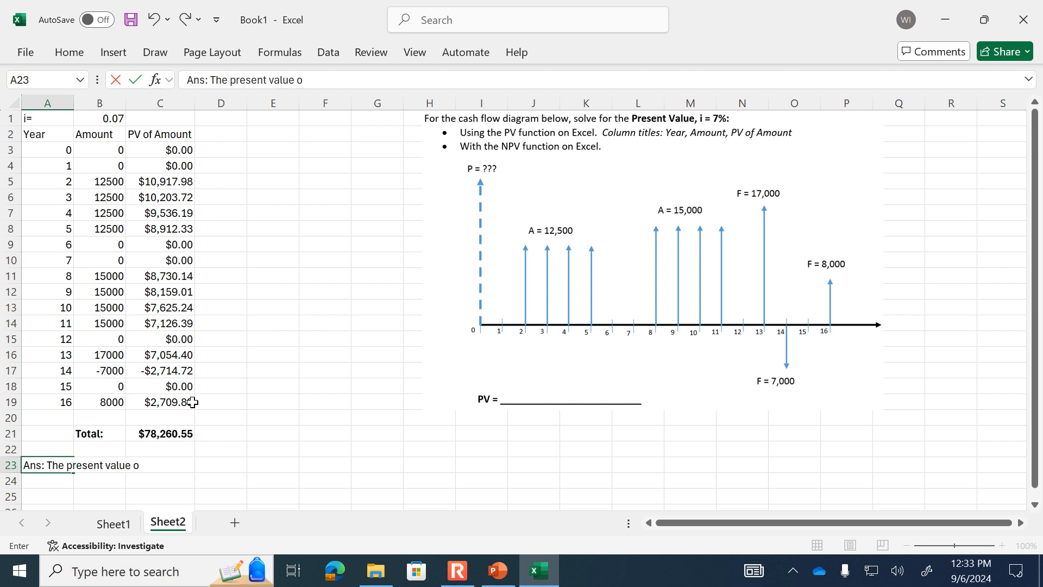
text(0f the cash flow diagram is $78,260.55 when the f)
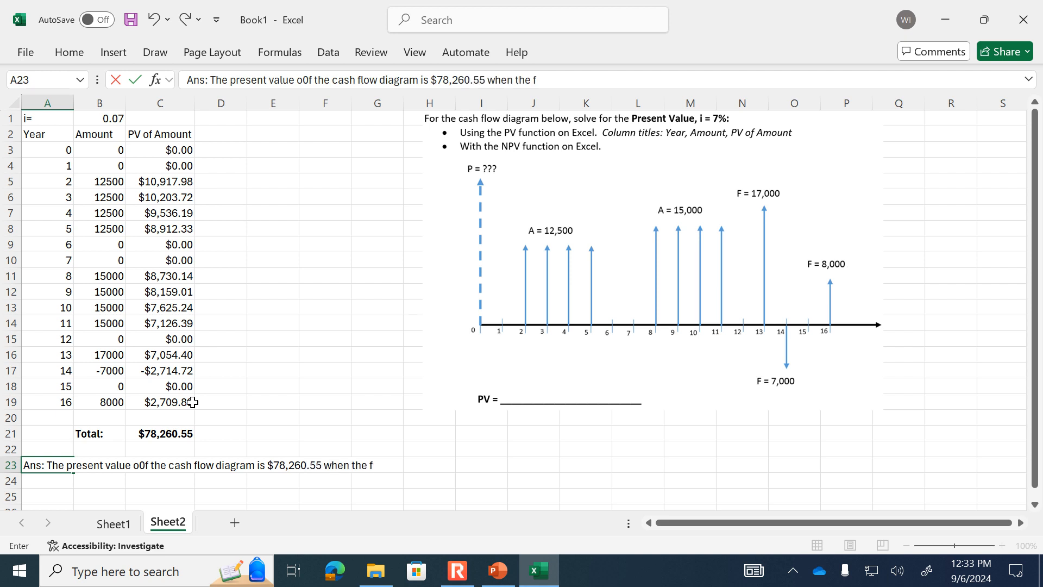
text(uture values are dis)
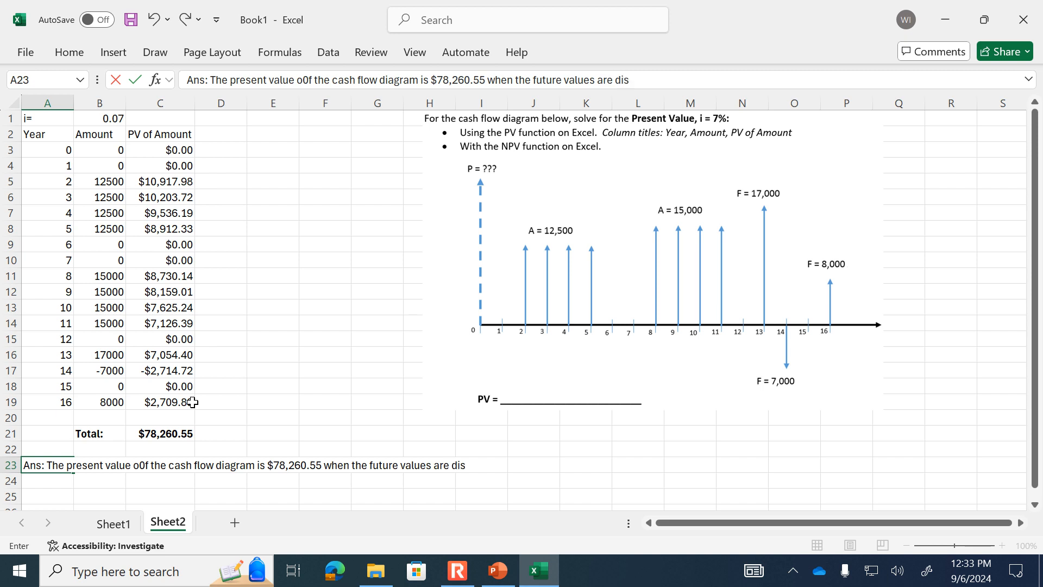
text(counted at 7%.)
key(Return)
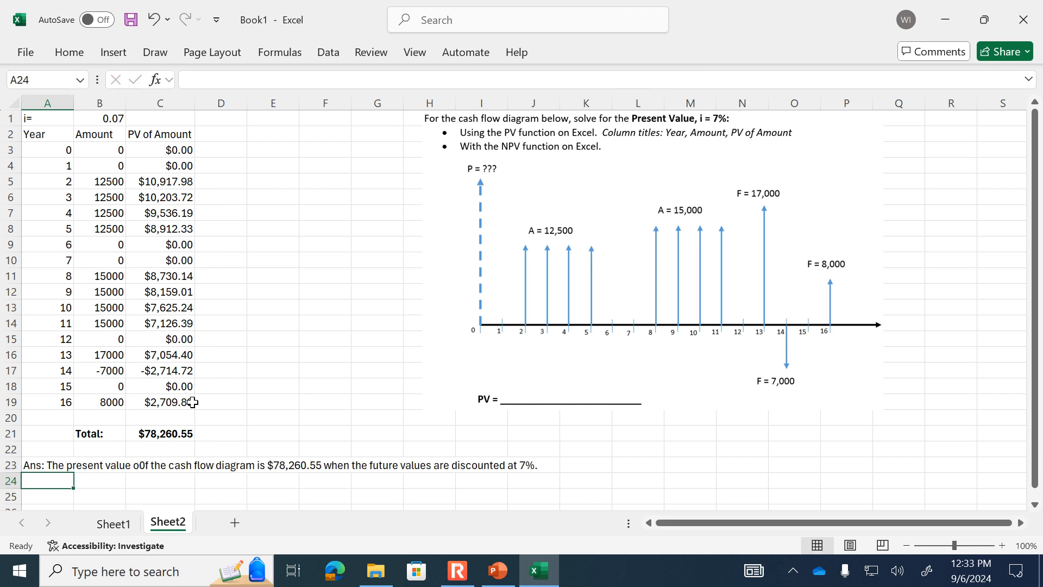
Step: Highlight the answer row A23:J23 with a yellow fill
drag(553, 465, 27, 466)
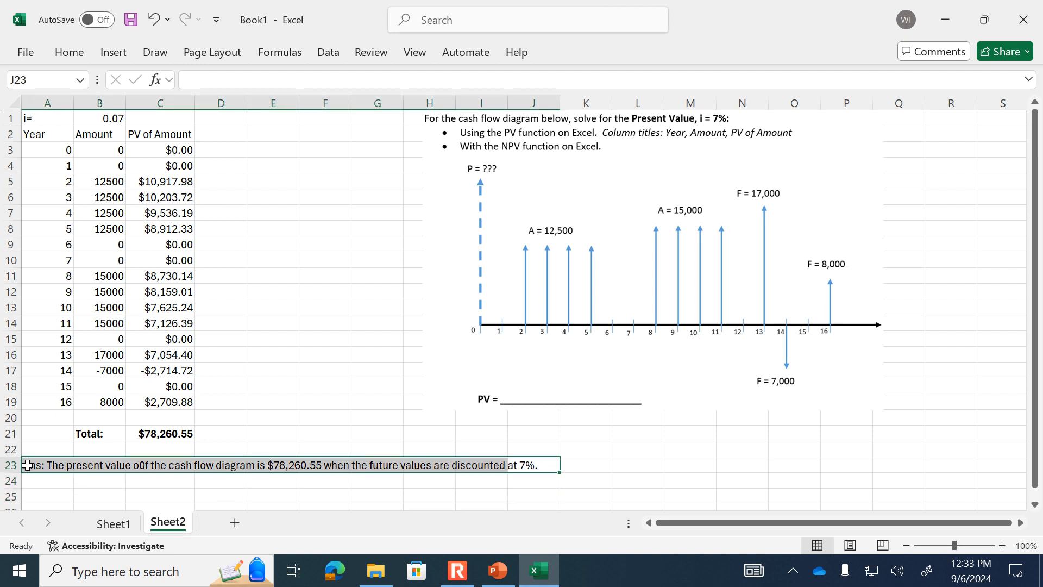
click(69, 52)
click(220, 110)
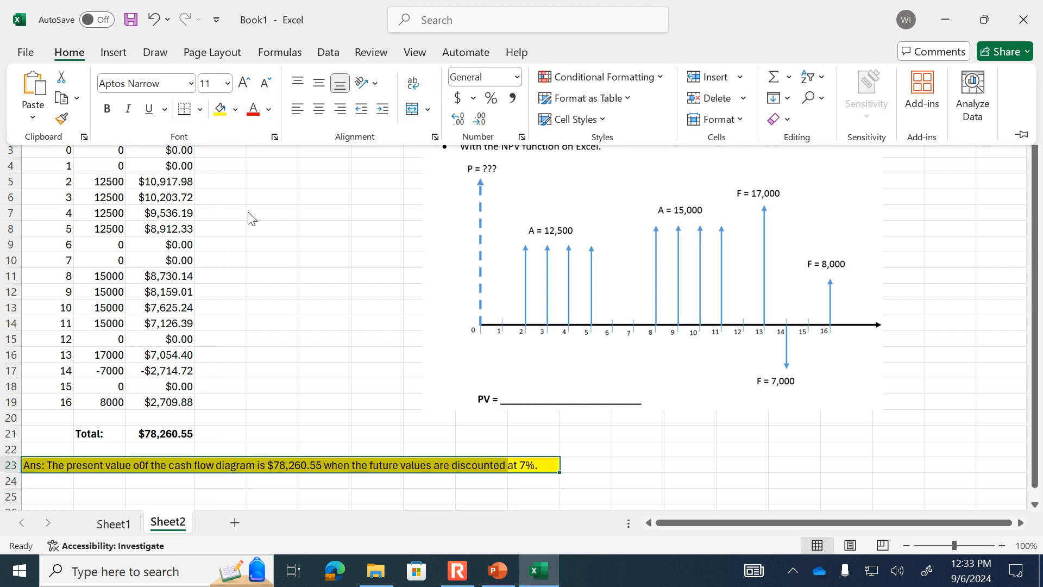
Step: Correct the typo "o0f" to "of" in the answer sentence in A23
click(79, 465)
click(48, 467)
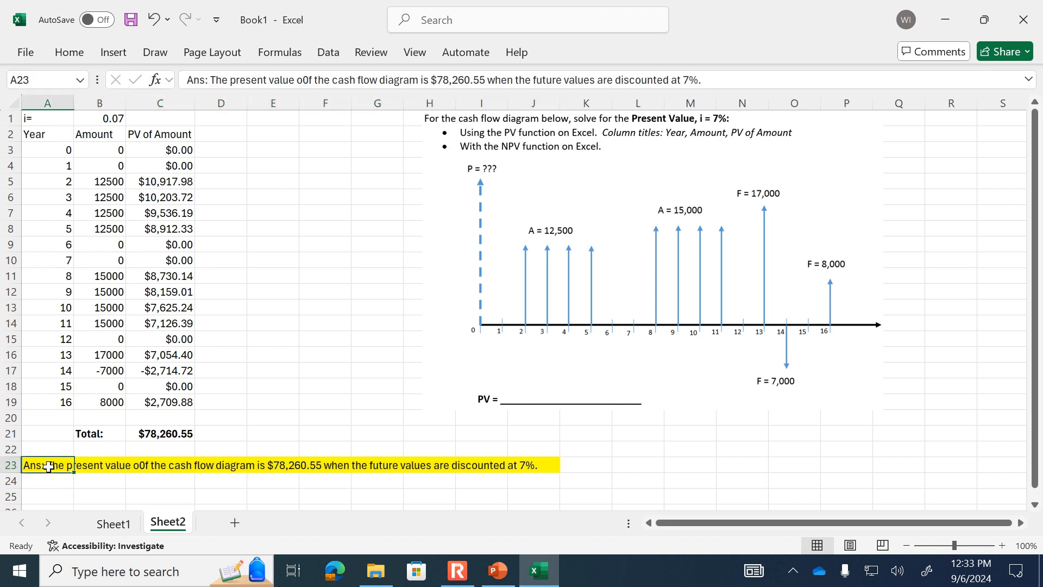
click(308, 79)
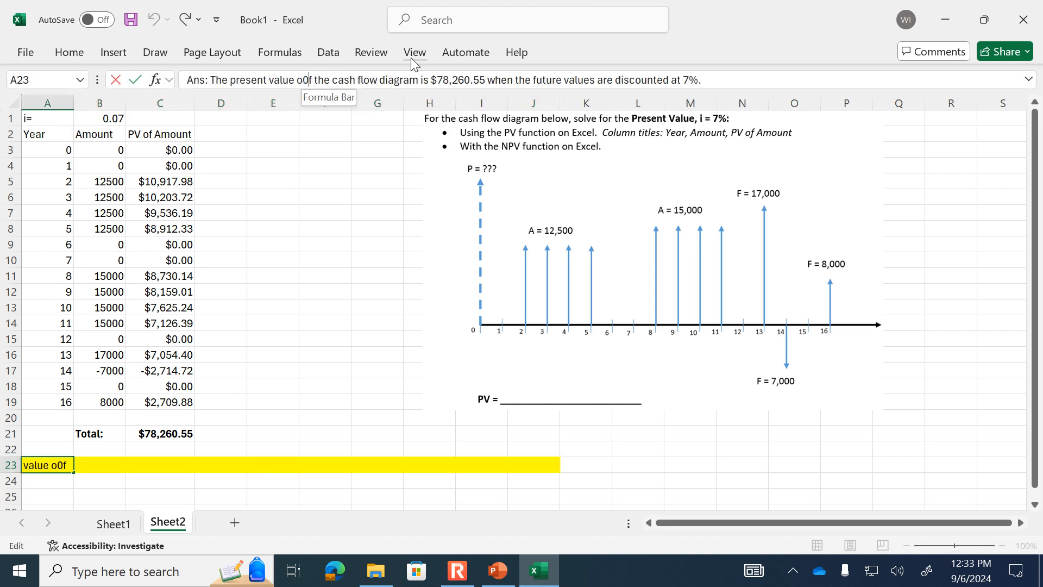
key(BackSpace)
key(Return)
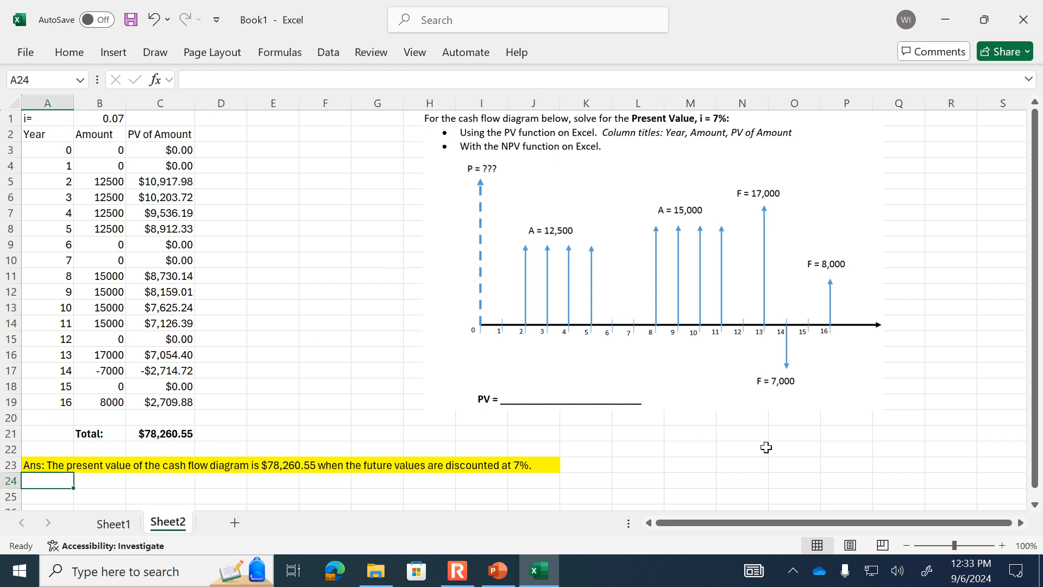
click(462, 581)
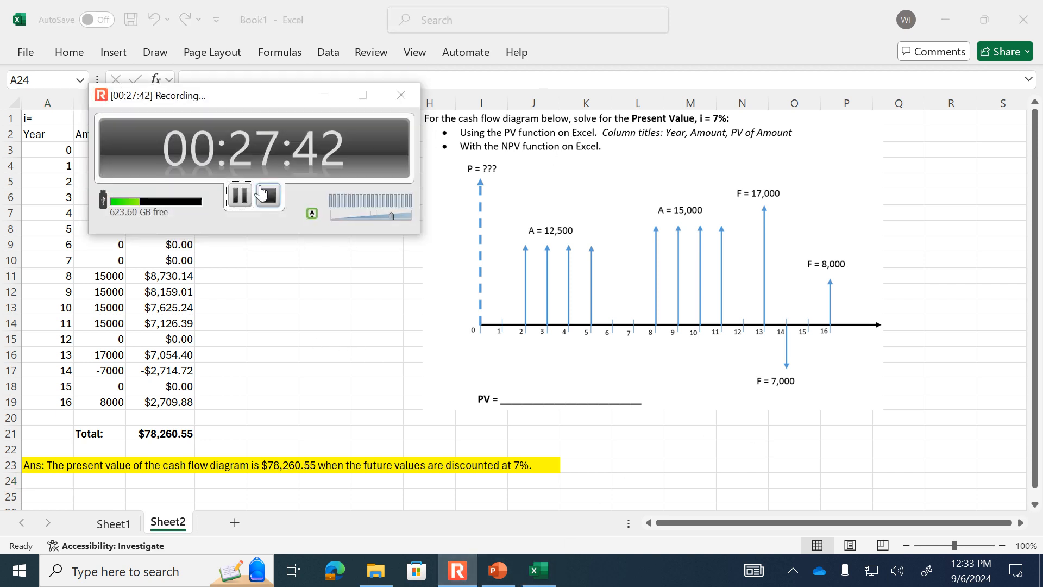
click(239, 195)
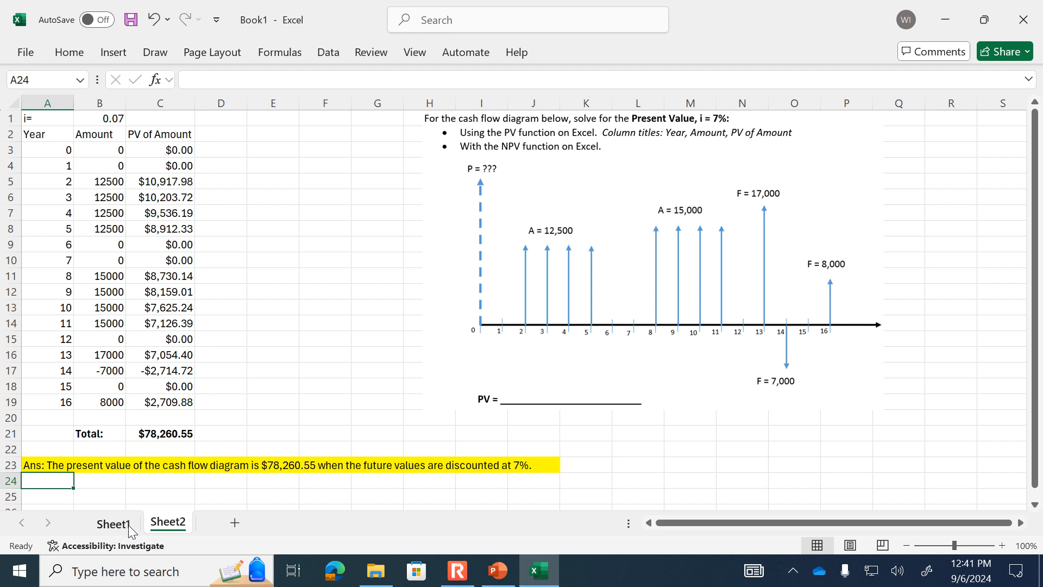
Step: Add a new blank worksheet to the workbook and switch to the class notes in PowerPoint
click(235, 523)
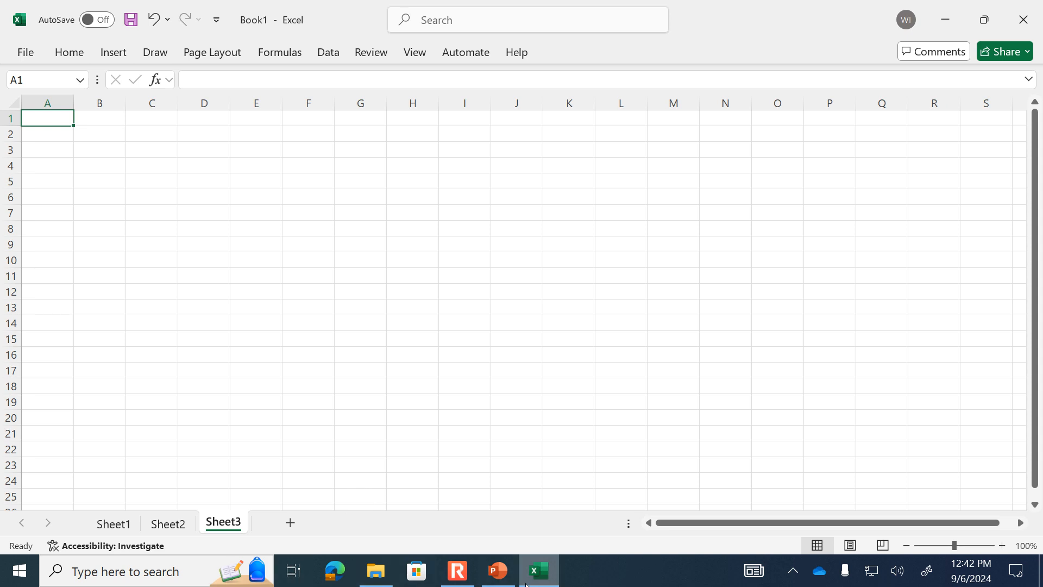
click(506, 573)
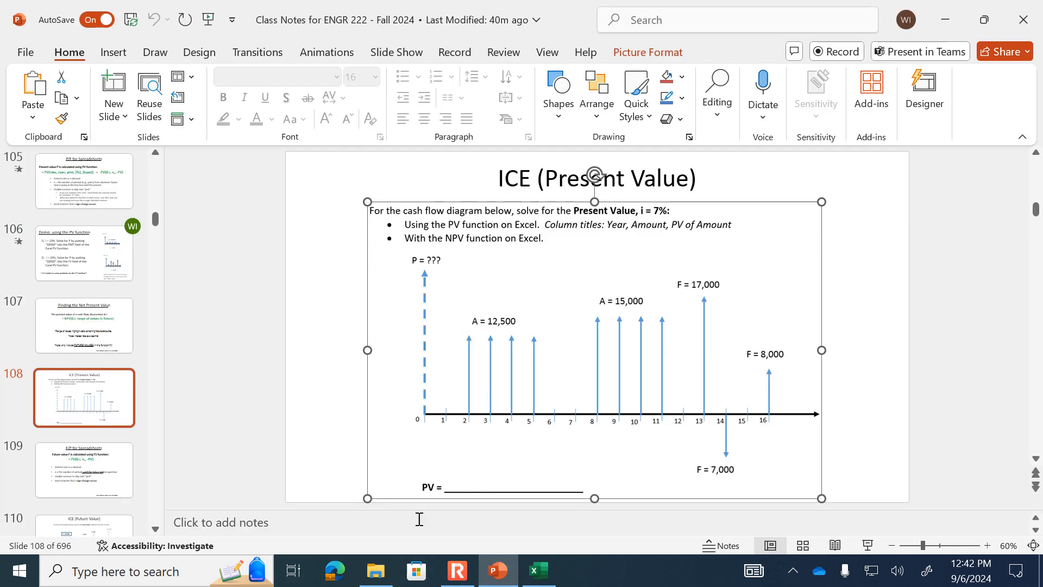
Step: Switch to Excel and bold the column headers Year, Amount and PV of Amount in A2:C2 of Sheet2
click(540, 572)
click(178, 525)
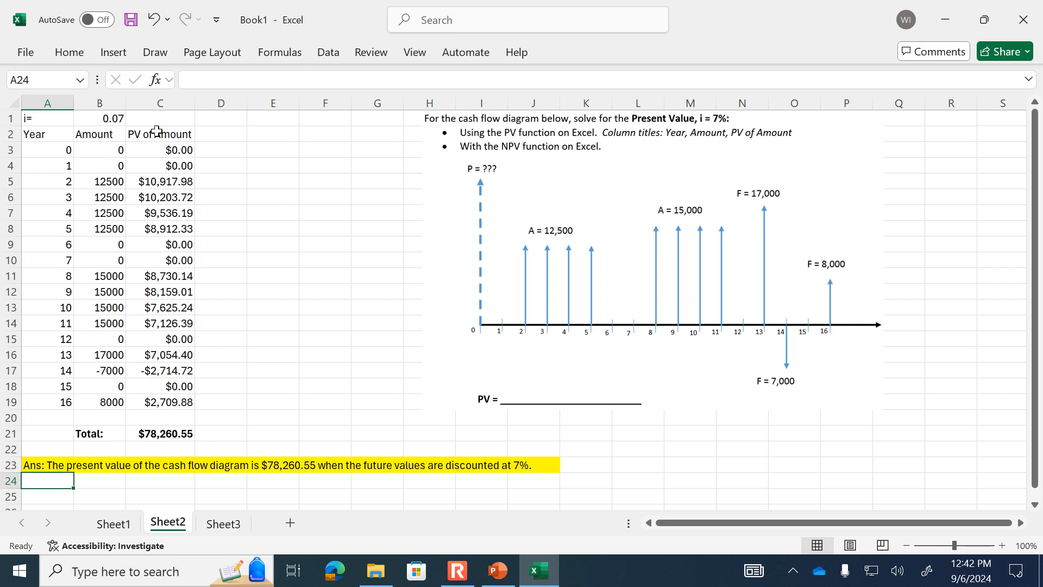
drag(39, 134, 174, 135)
click(69, 52)
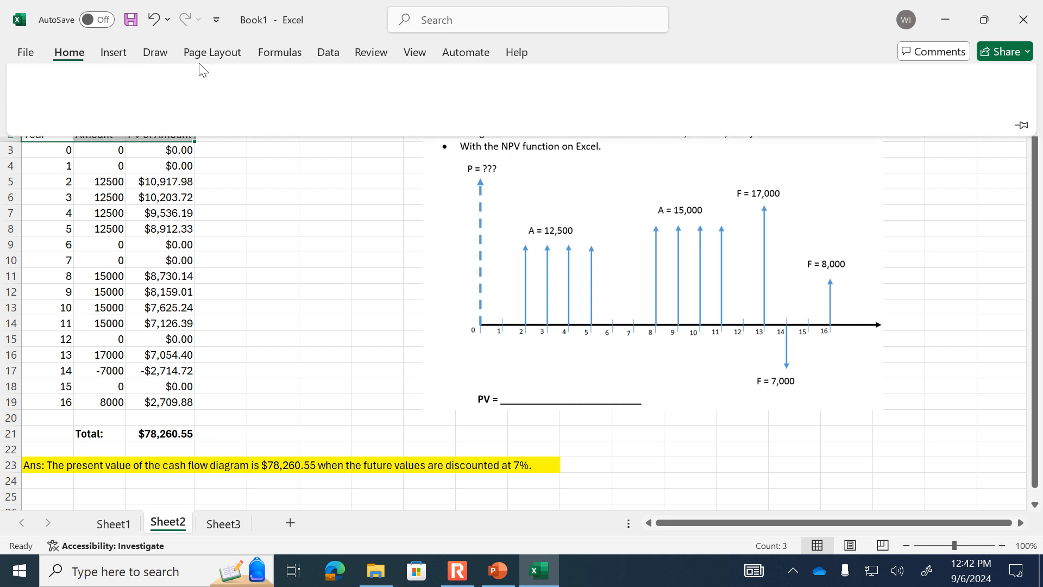
click(282, 202)
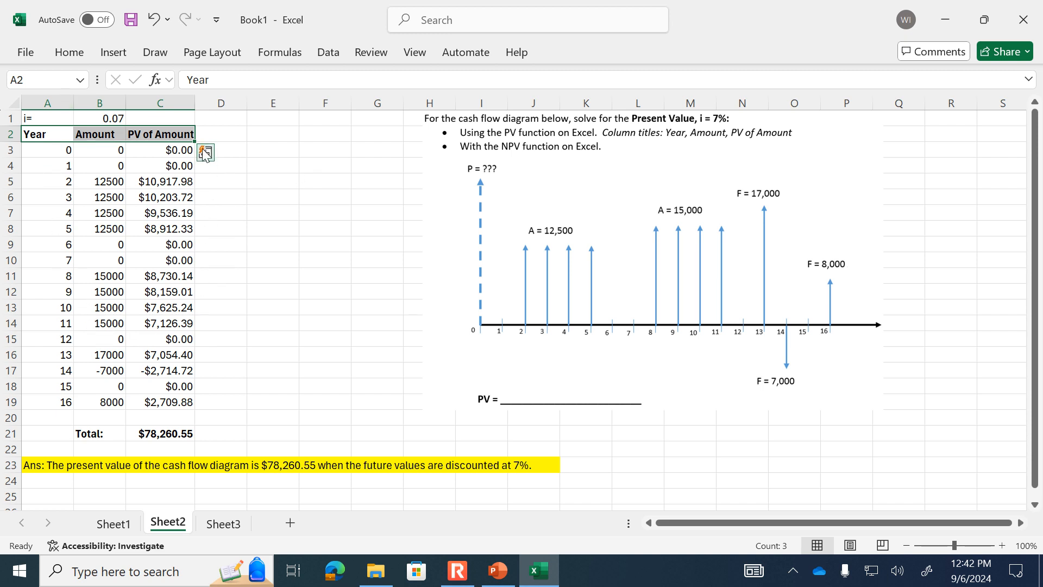
Step: Switch to the PowerPoint class notes and present slide 109, "F/P for Spreadsheets", as a full-screen slide show
click(498, 571)
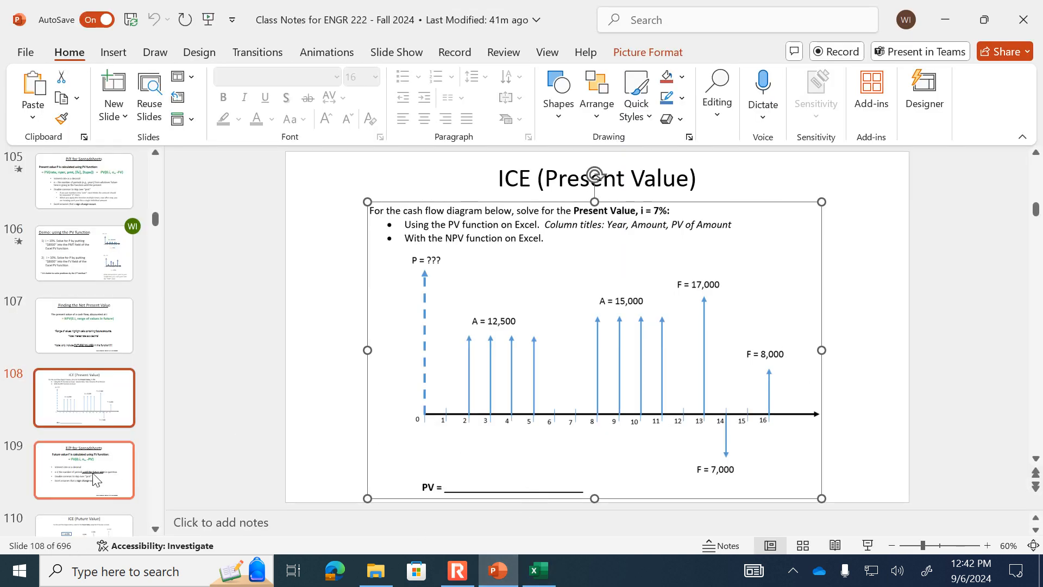
click(97, 479)
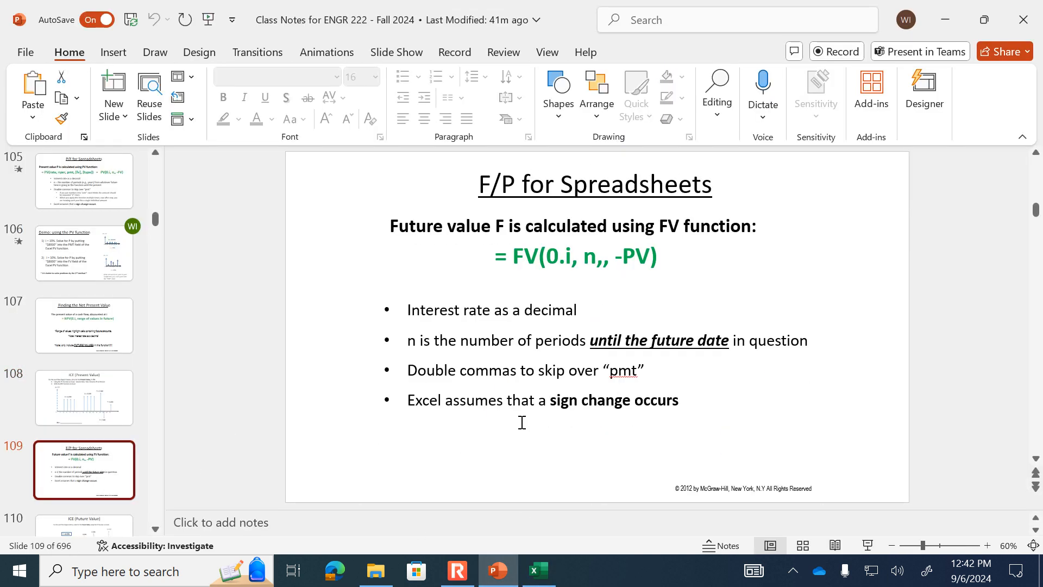
click(867, 545)
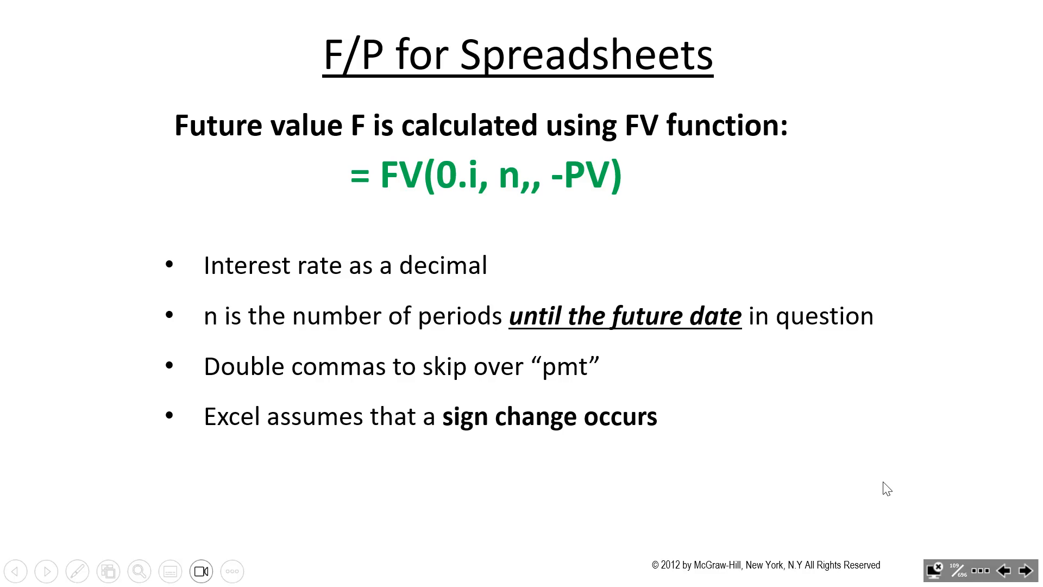
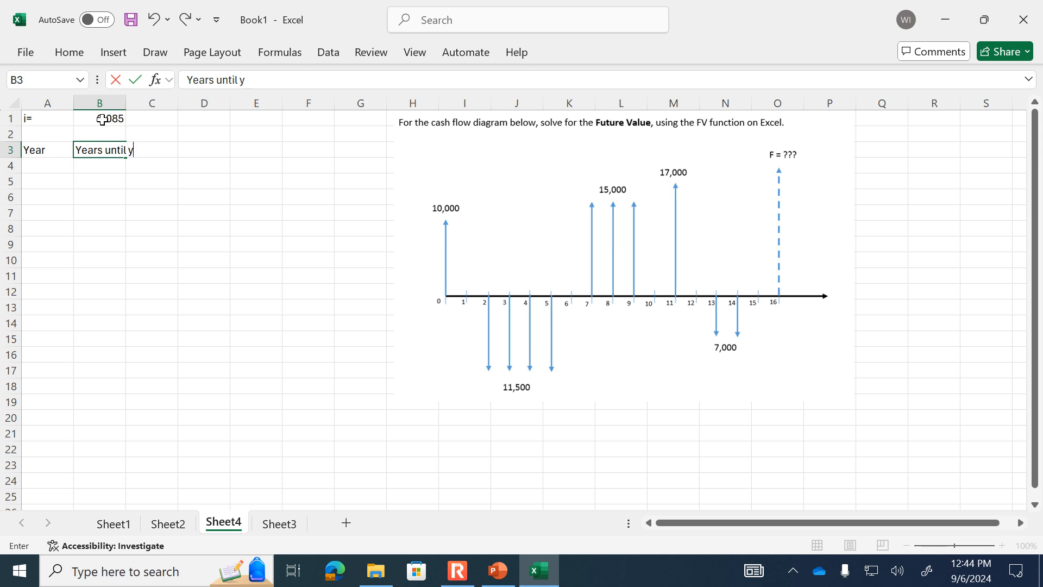
Step: Complete the row 3 headers on Sheet4 with "Years until yr 16", "Amount" and "FV of Amount", and autofit column B
text(6)
key(Tab)
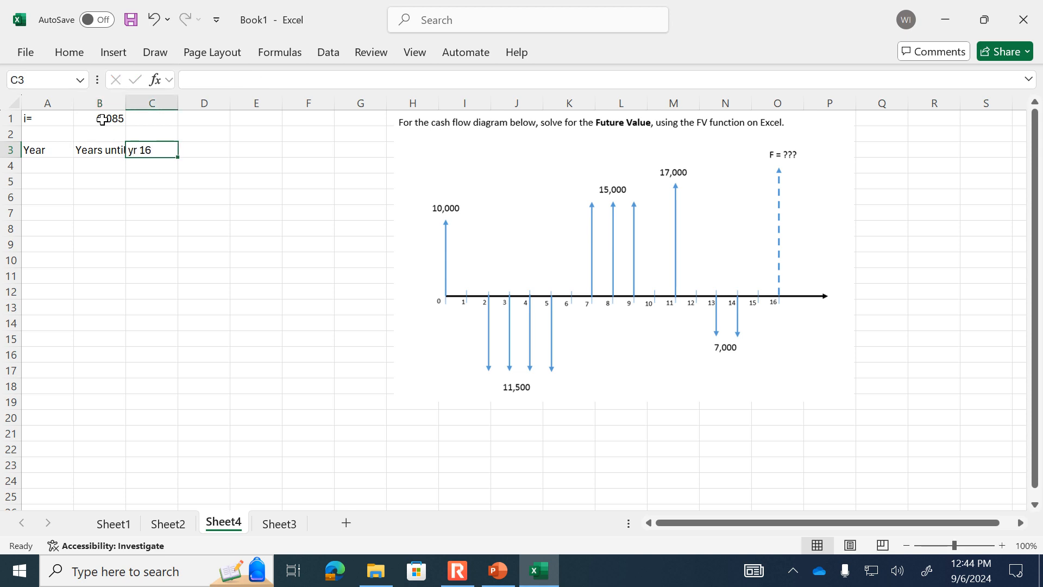
text(Amount)
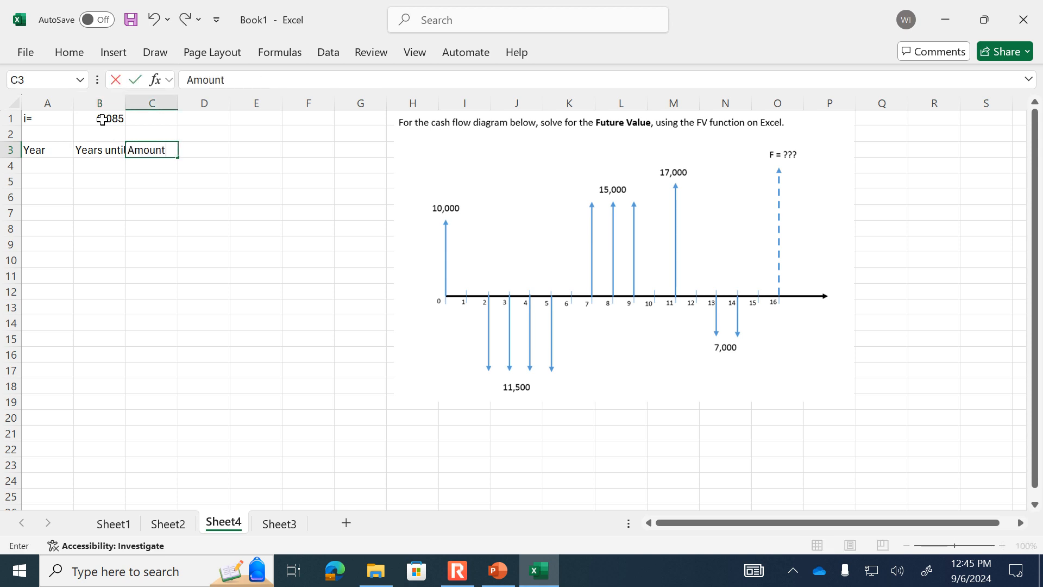
key(Tab)
text(FV of Amount)
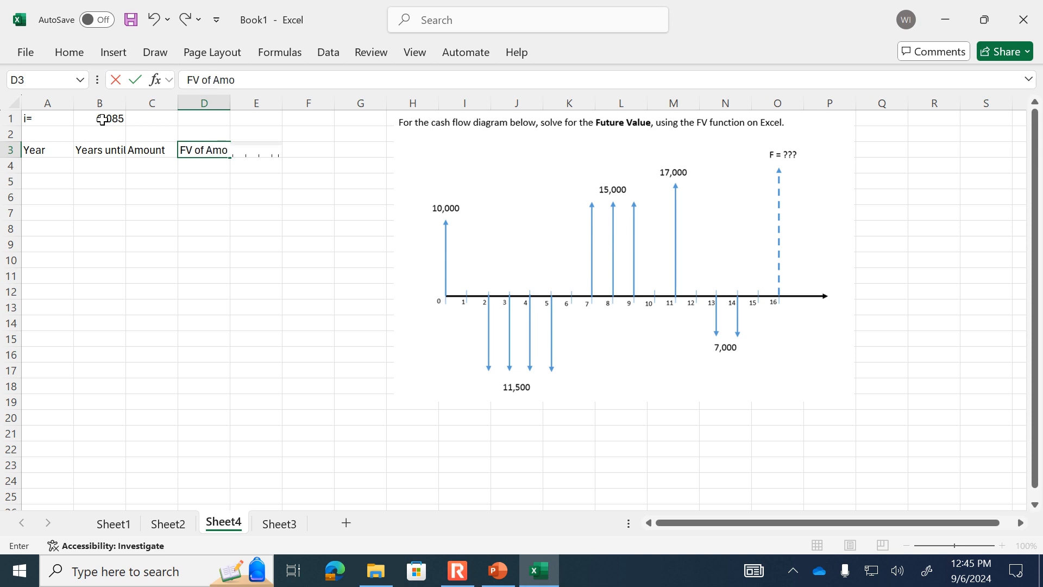
key(Return)
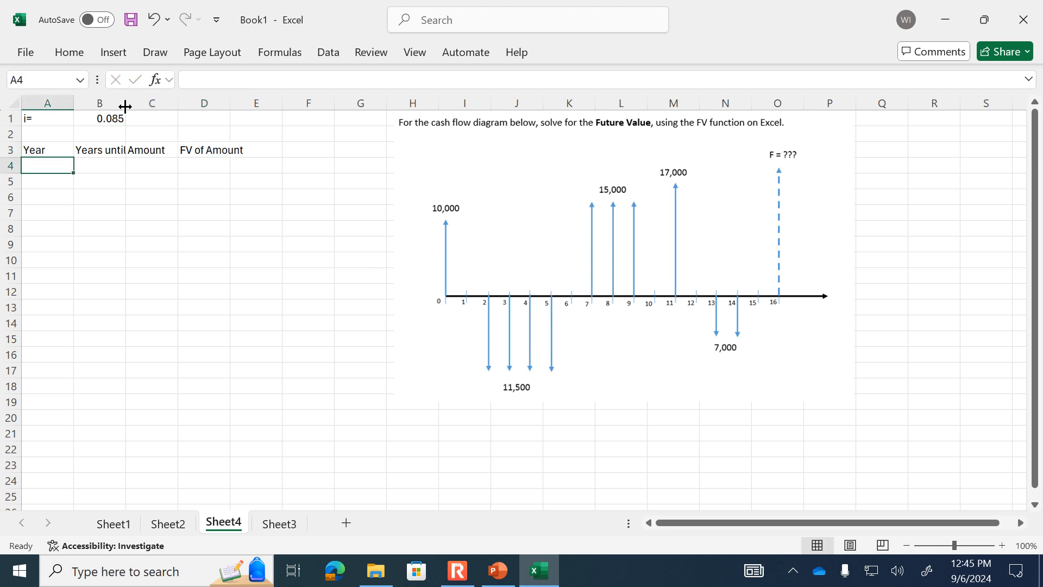
double_click(125, 103)
Step: Fill the Year column A4:A20 with the series 0 to 16 and set the sheet zoom to 120%
text(0)
key(Return)
key(Return)
click(34, 163)
drag(74, 173, 69, 423)
click(1003, 545)
click(1003, 545)
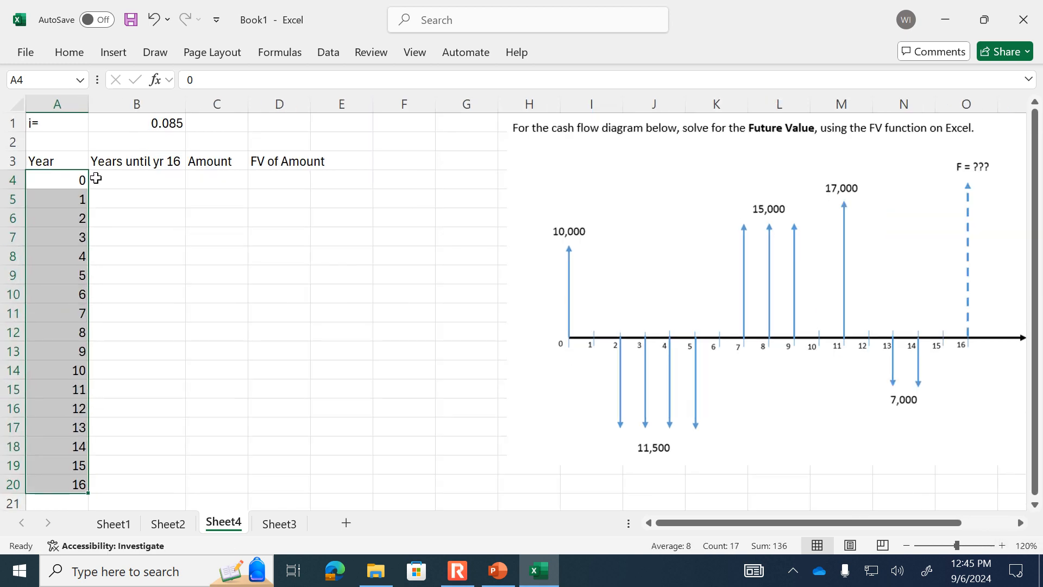
Step: Fill B4:B20 with a descending series from 16 to 0, starting from 16 and 15
click(139, 178)
text(16)
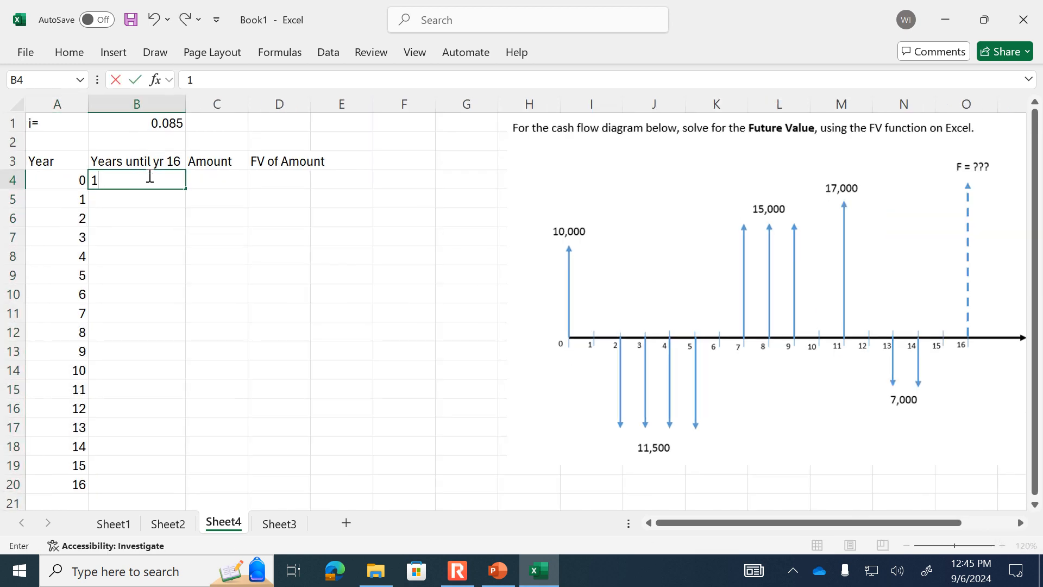
key(Return)
text(15)
key(Return)
drag(152, 176, 152, 487)
click(188, 206)
click(139, 168)
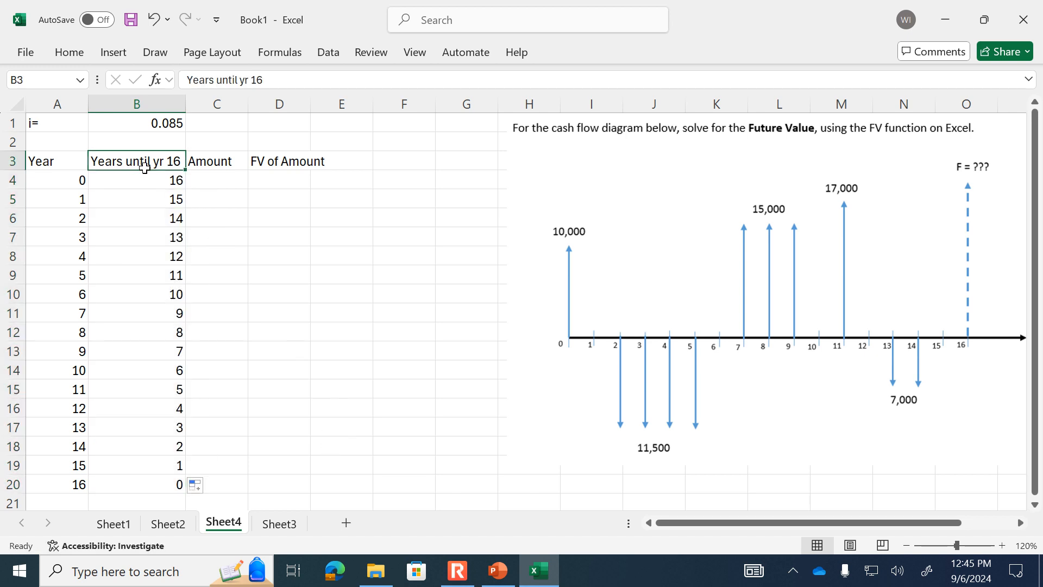
Step: Enter the formula =16-A4 in B4 and copy it down to B20
click(137, 182)
text(=)
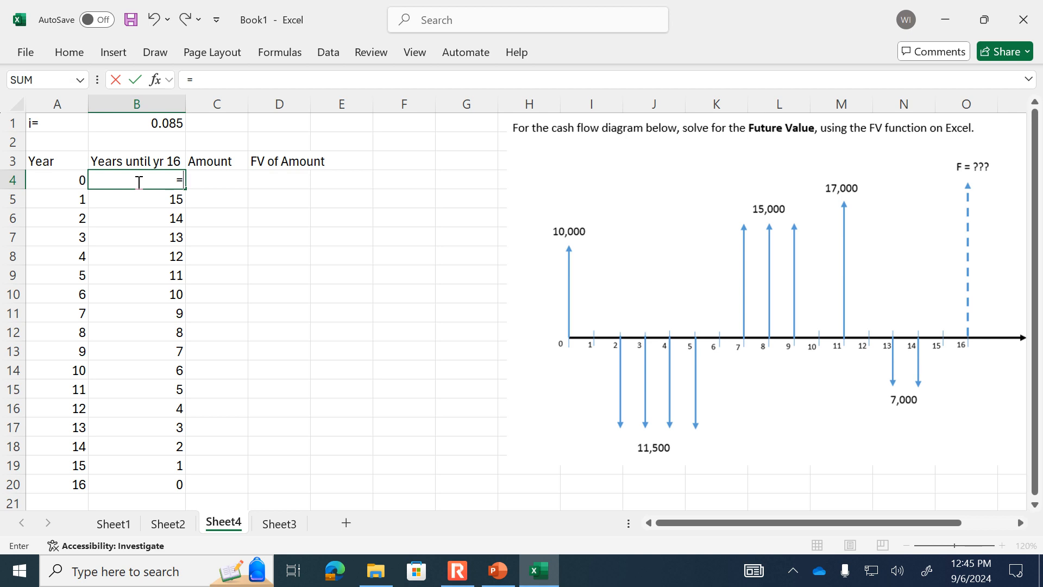
text(16-)
click(63, 186)
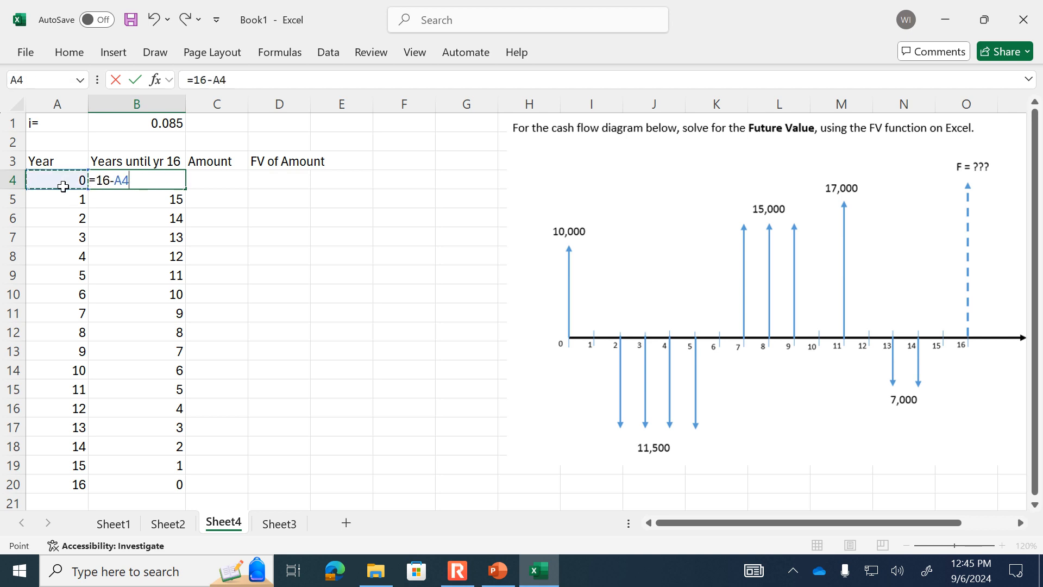
key(Return)
click(137, 175)
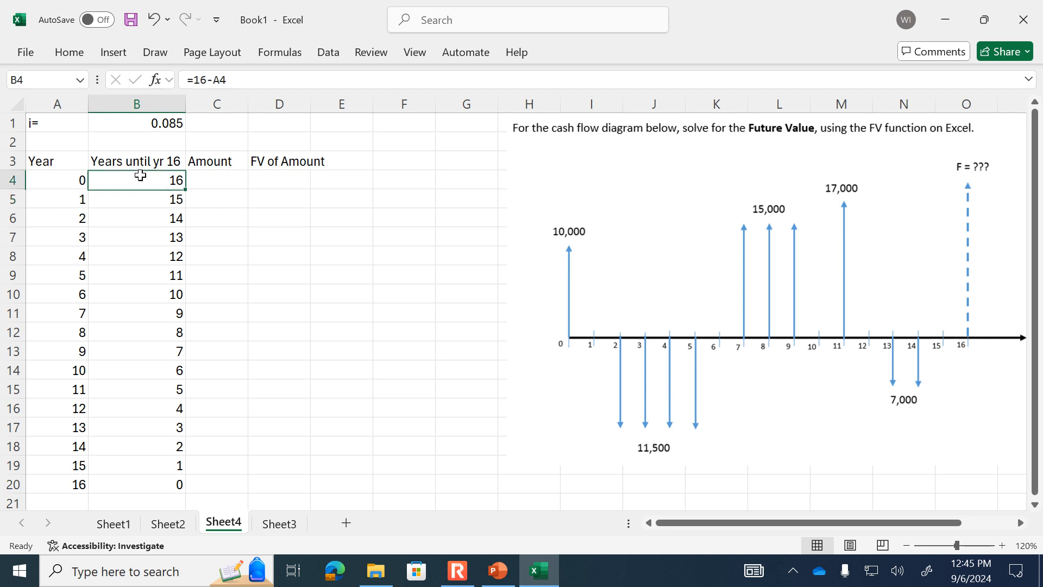
double_click(188, 188)
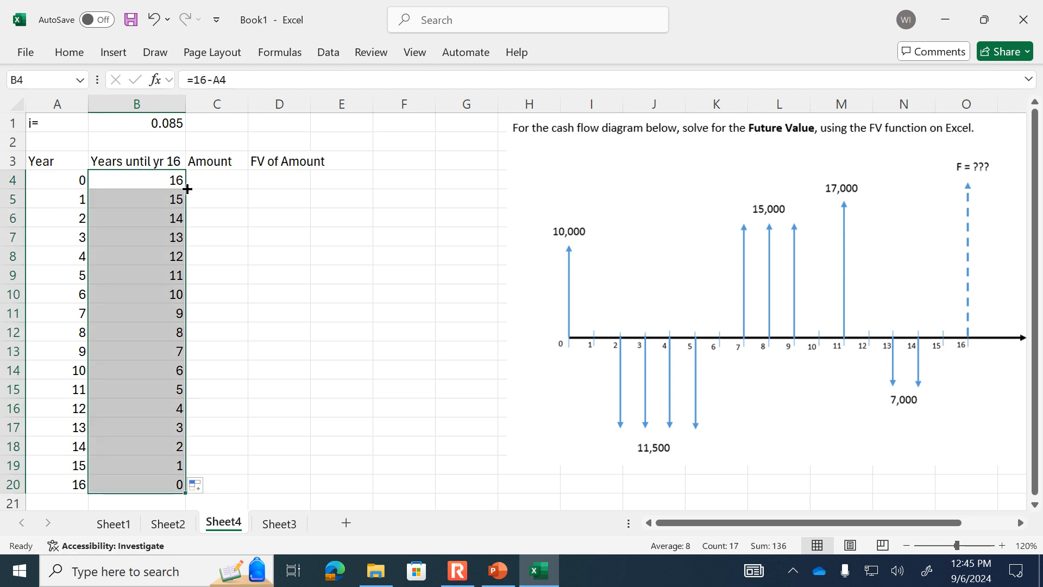
click(218, 313)
Step: Shift the cash flow diagram slightly left and enter the amounts 10000 in C4 and 0 in C5
click(201, 175)
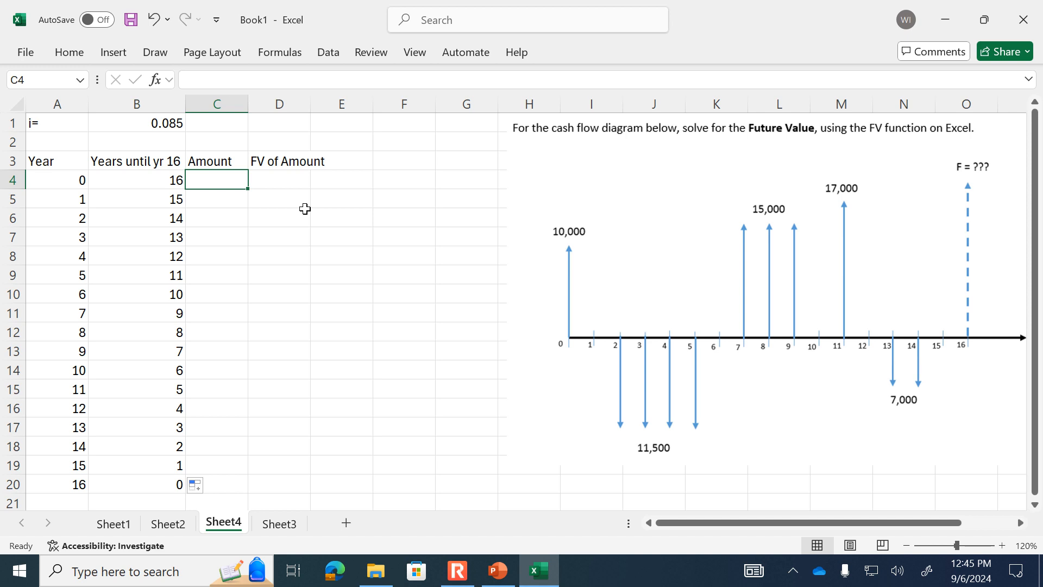
drag(692, 226, 677, 226)
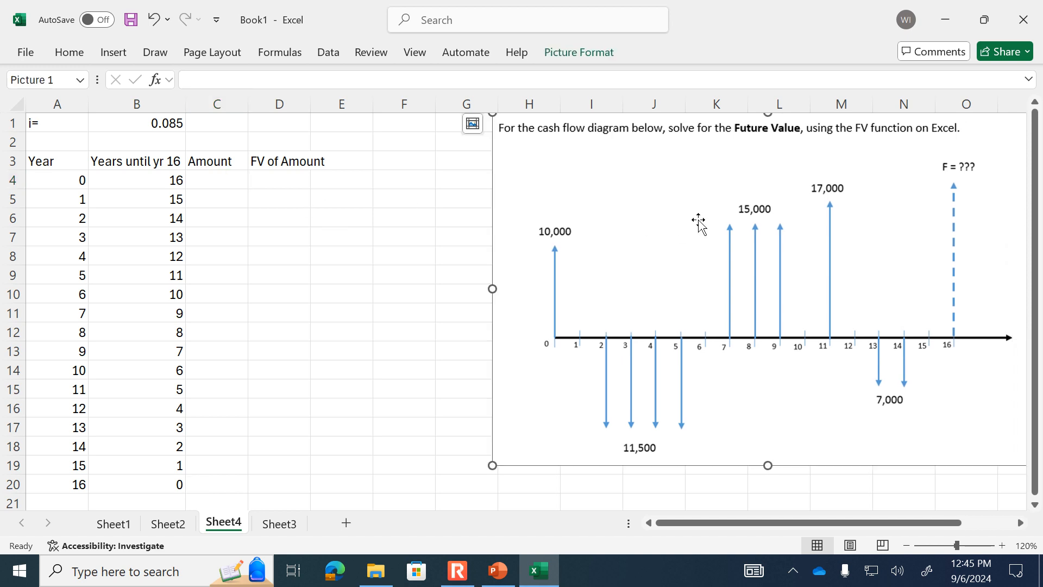
click(228, 177)
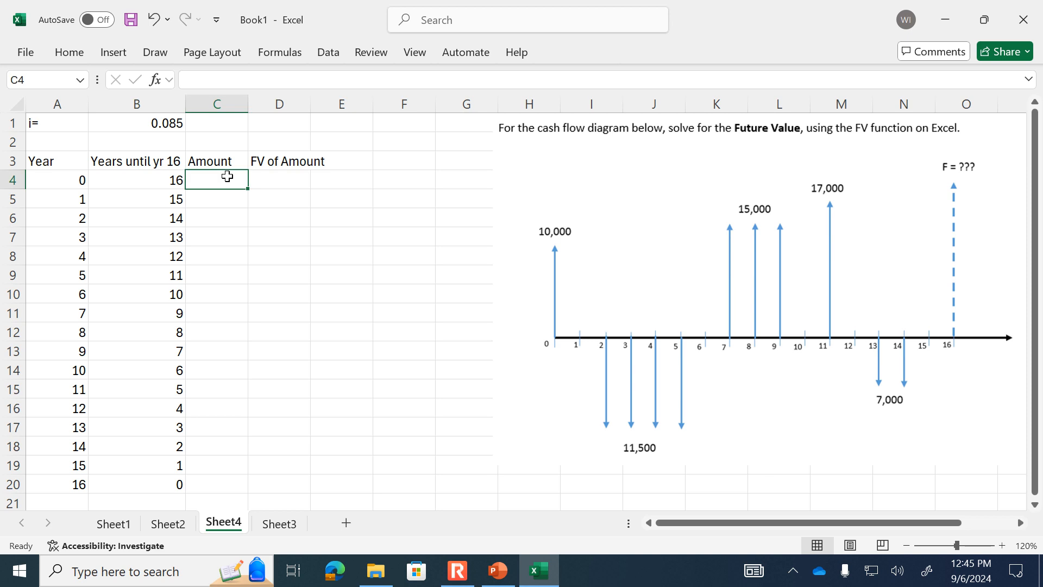
text(1000)
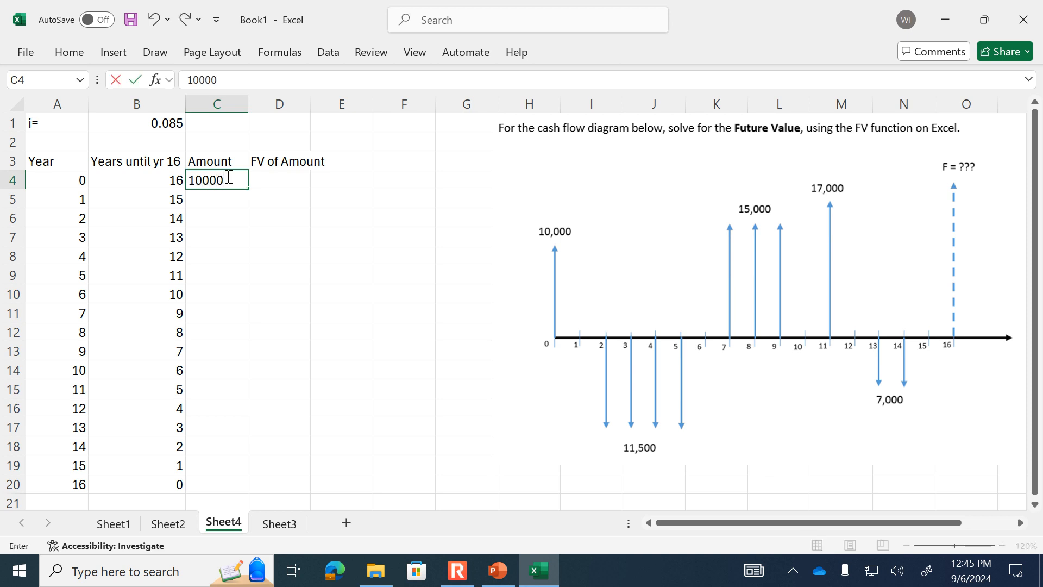
text(0)
key(Return)
text(0)
key(Return)
Step: Enter -11500 in C6 and copy it down through C9 for years 2 to 5
text(-11500)
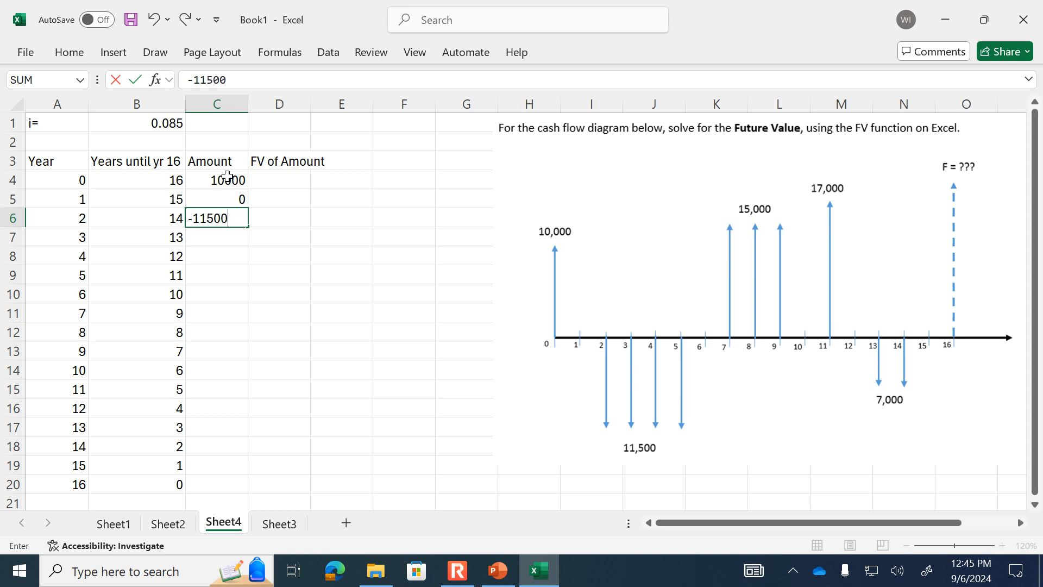
key(Return)
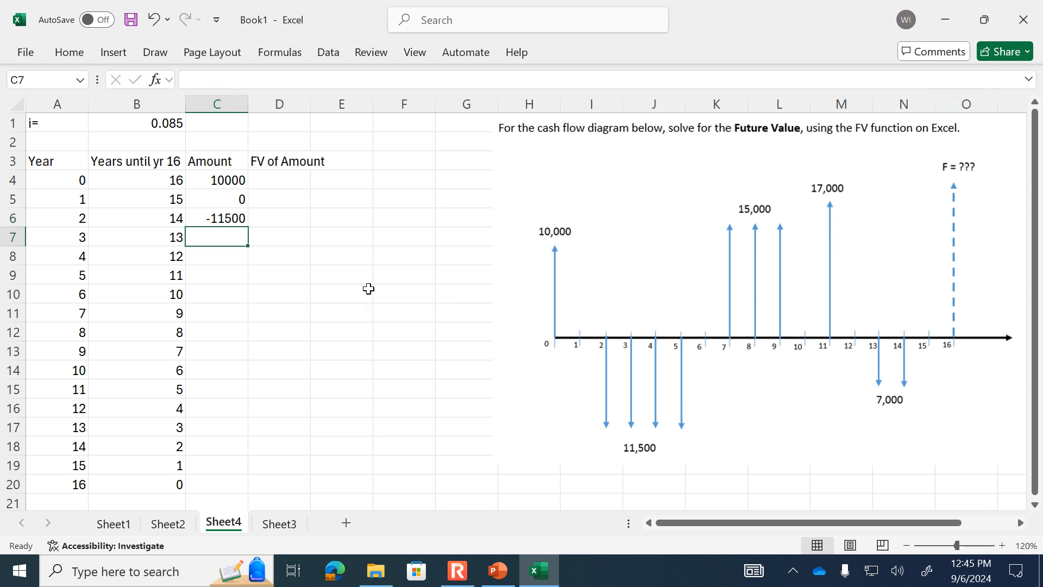
click(240, 223)
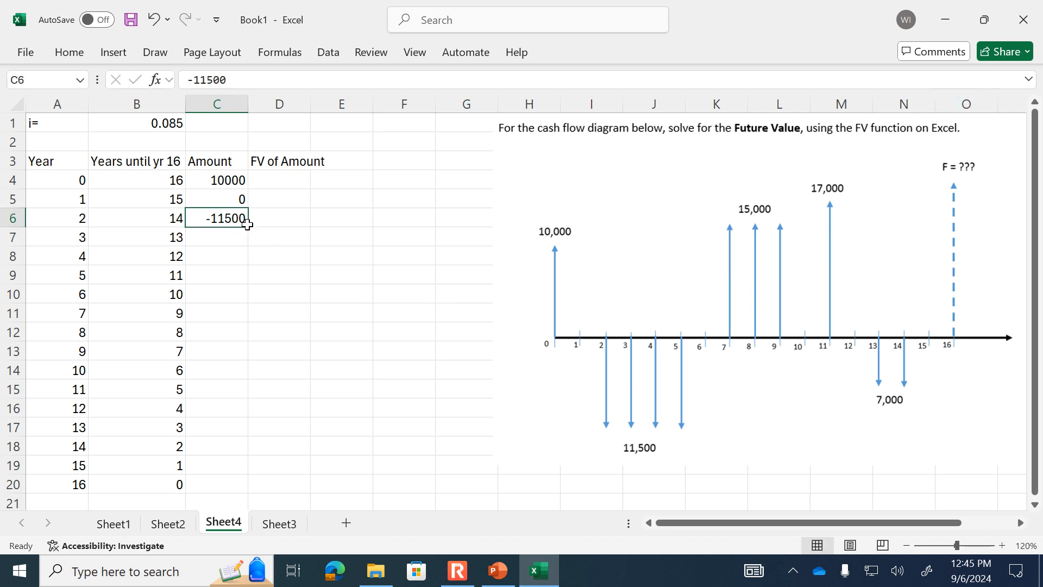
drag(249, 226, 246, 277)
key(ctrl+z)
Step: Enter 0 in C10 for year 6 and 15000 in C11:C13 for years 7 to 9
click(224, 296)
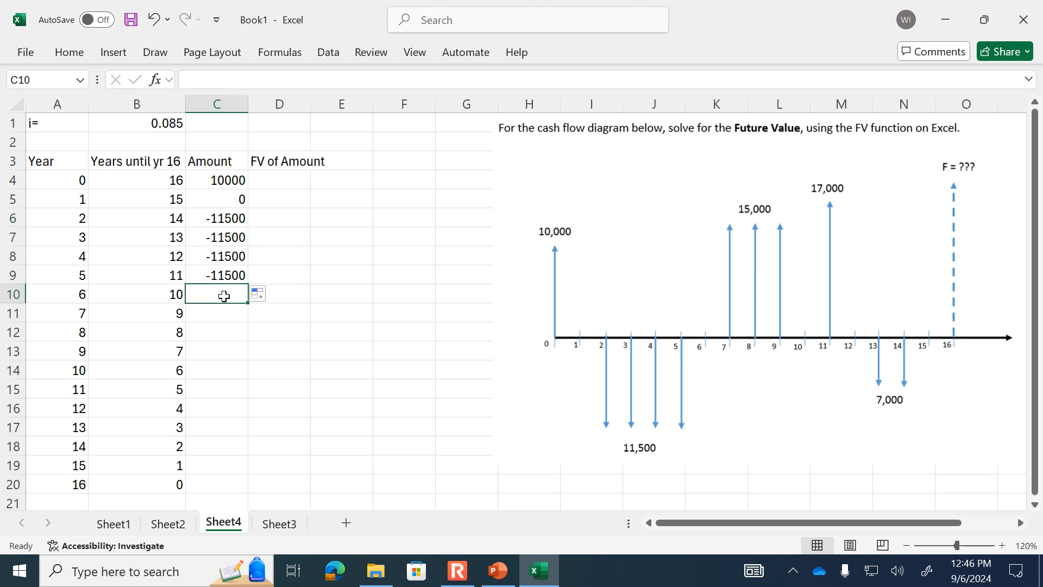
text(0)
click(227, 311)
text(1500)
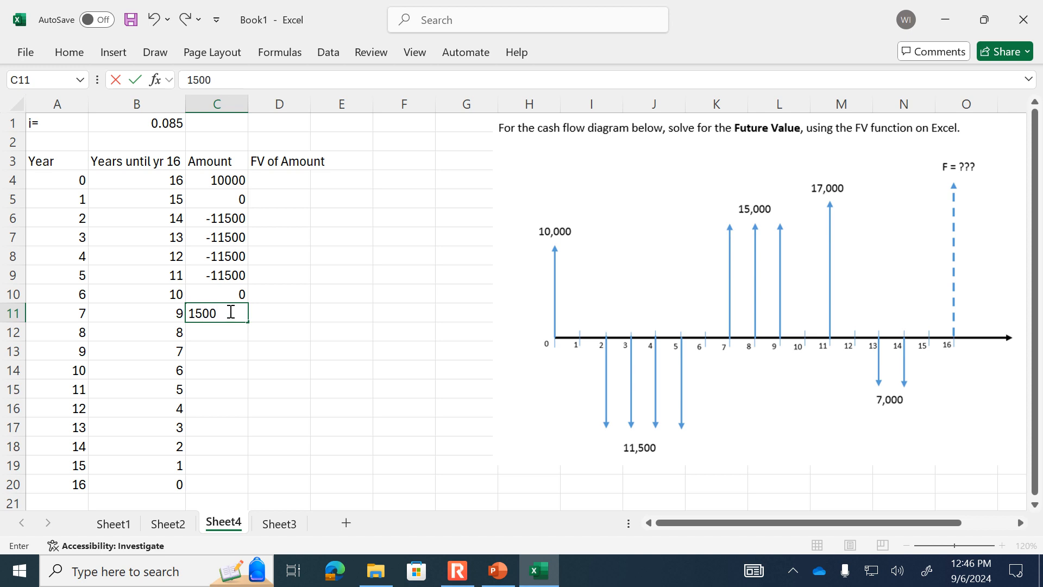
text(0)
key(Return)
click(232, 311)
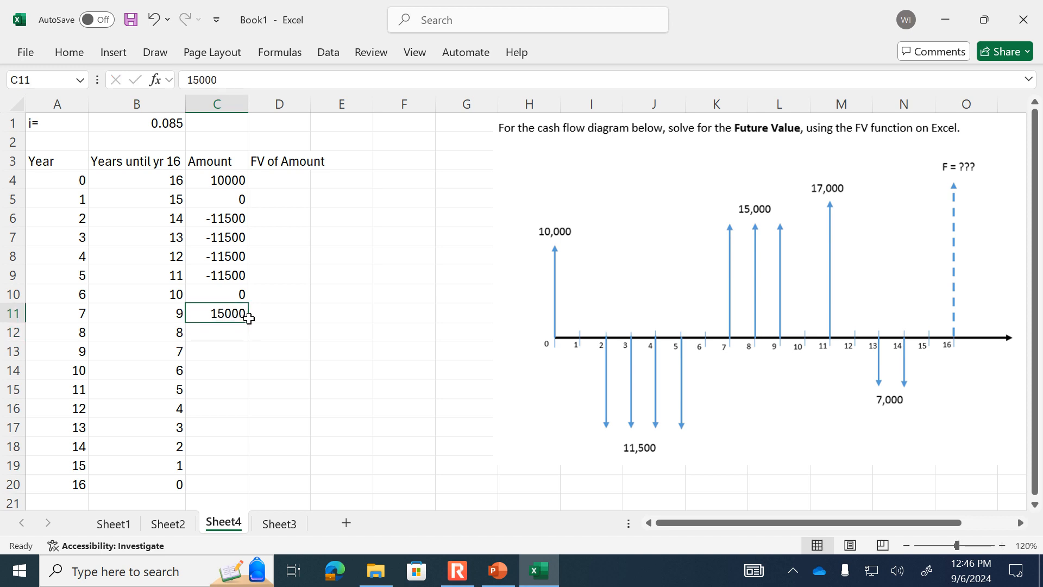
drag(249, 323, 250, 362)
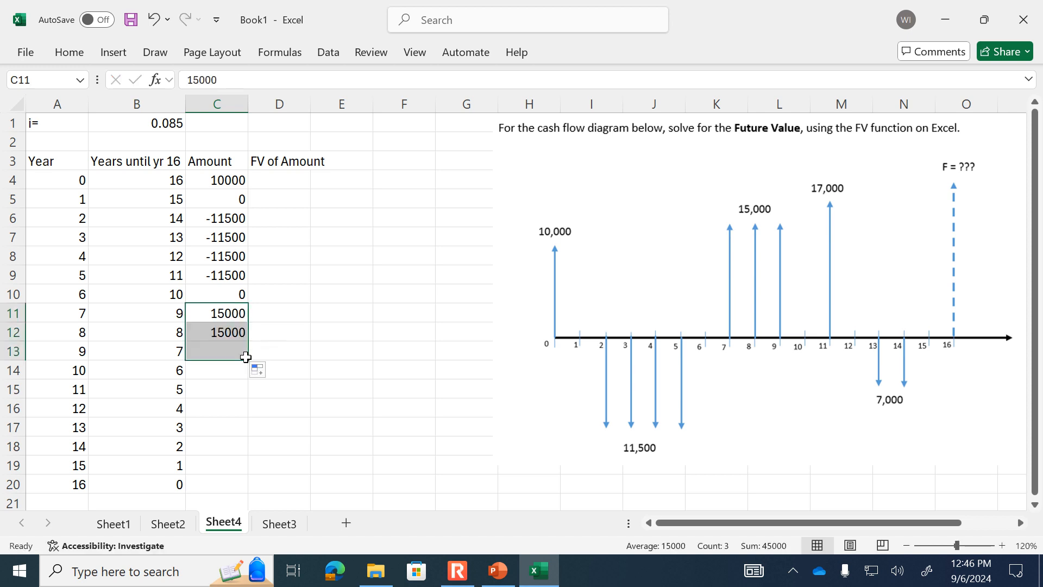
Step: Enter 0 in C14 for year 10 and 17000 in C15 for year 11
click(234, 373)
text(0)
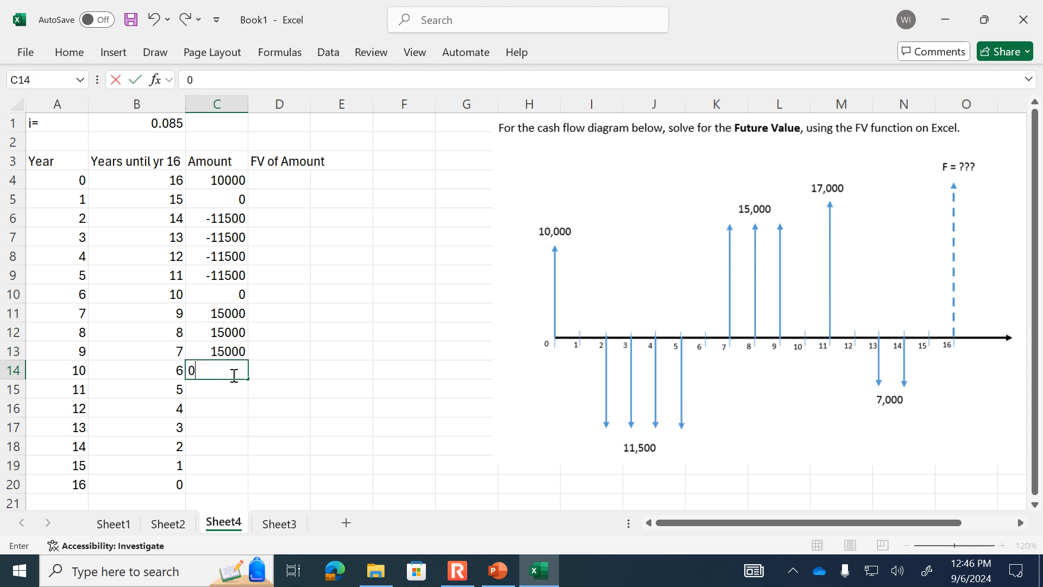
key(Return)
text(17000)
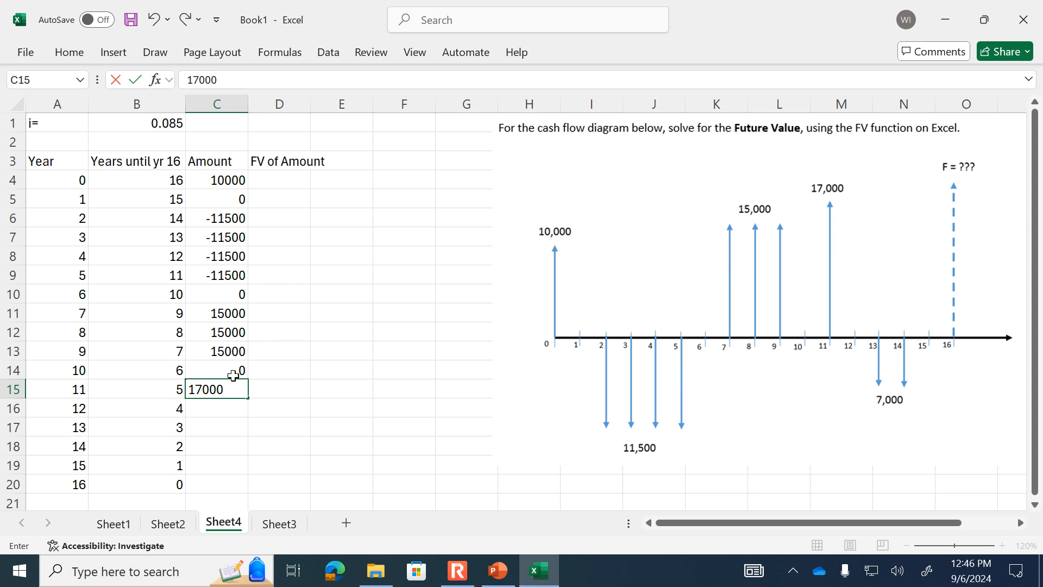
key(Return)
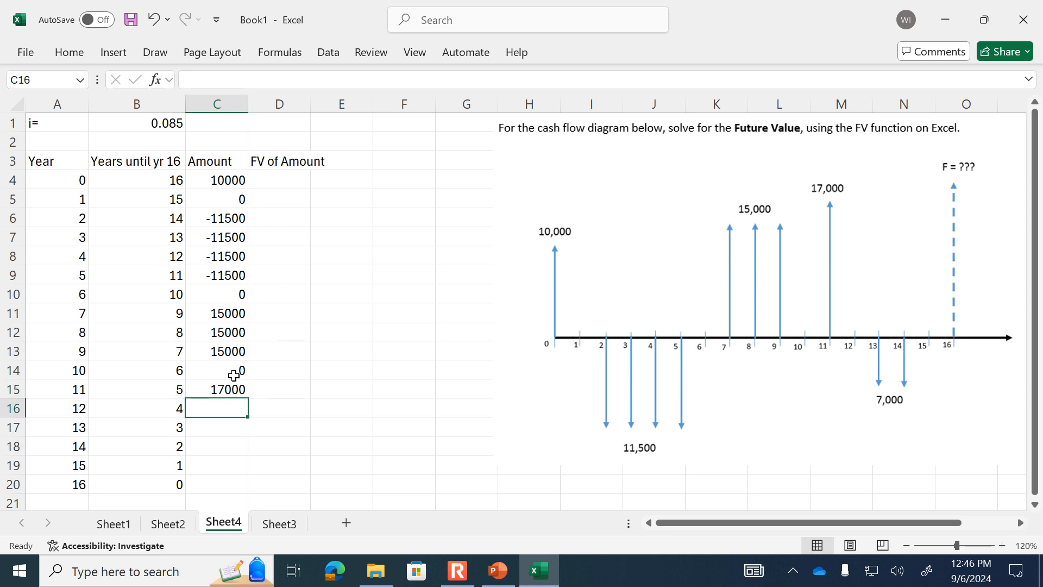
Step: Enter 0 in C16 for year 12 and -7000 in C17, copying it down to C18 for year 14
text(0)
key(Return)
text(-7000)
key(Return)
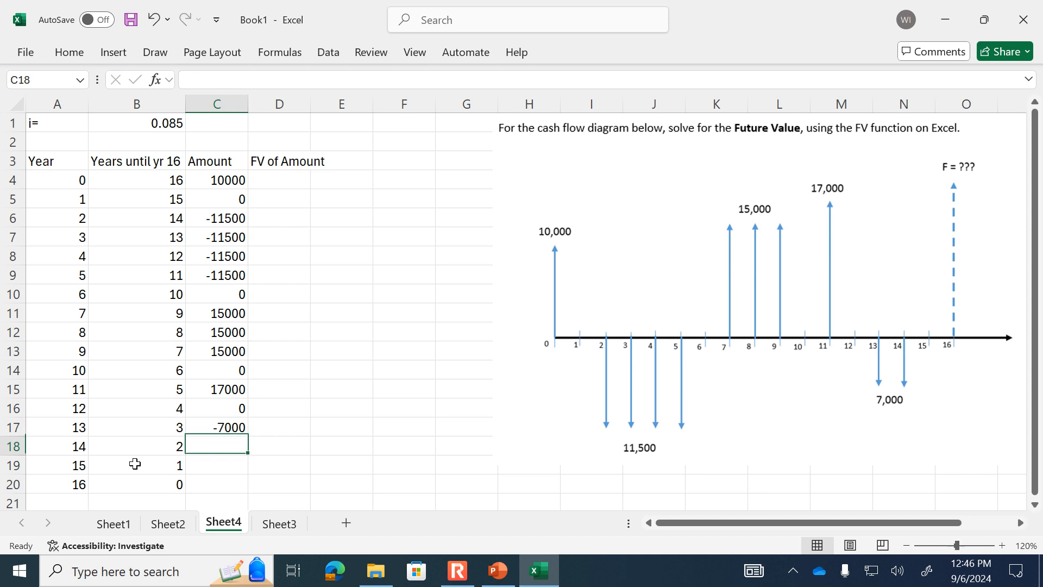
click(241, 429)
drag(250, 436, 248, 455)
Step: Enter 0 in C19 and C20 for years 15 and 16
click(230, 466)
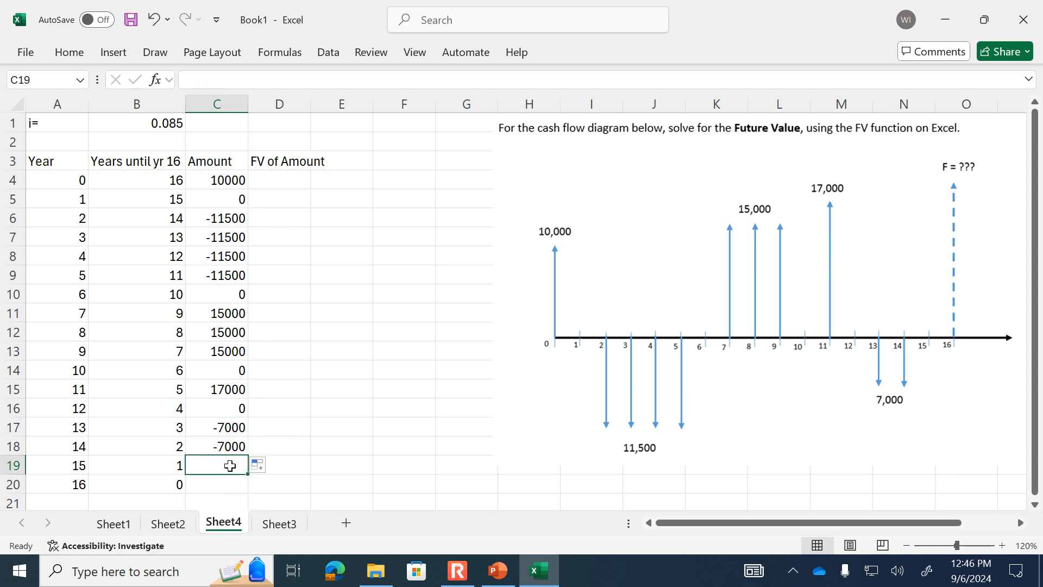
text(0)
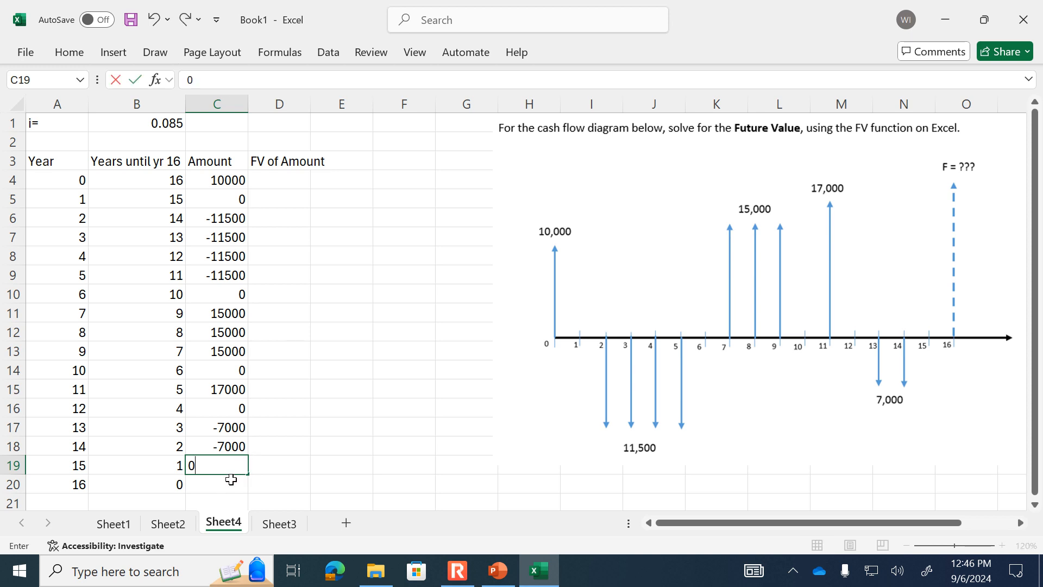
click(227, 486)
text(0)
key(Return)
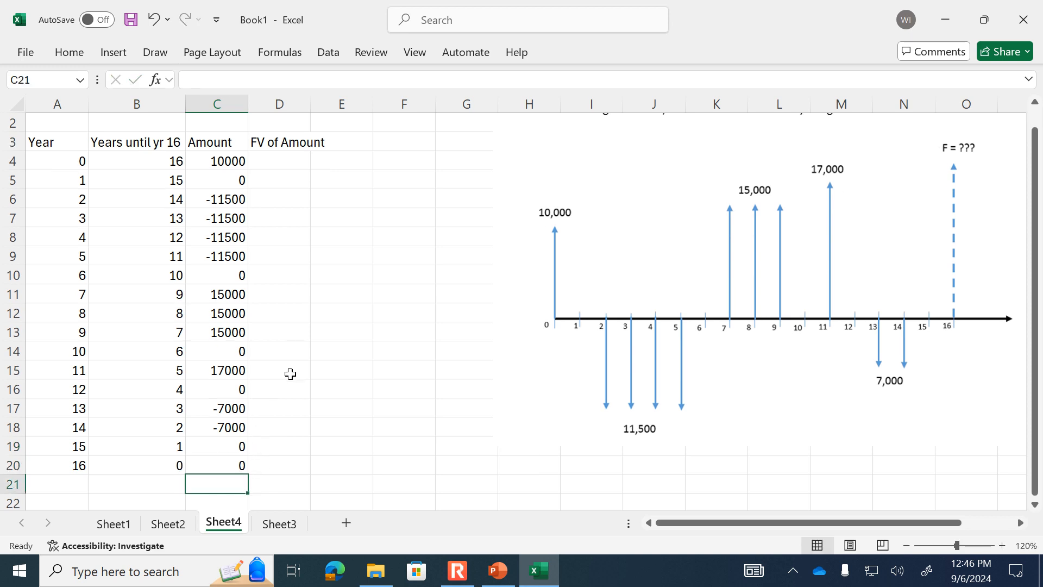
Step: Widen column D to fit its heading and enter =FV($B$1,B4,,-C4) in D4
scroll(289, 374, up, 1)
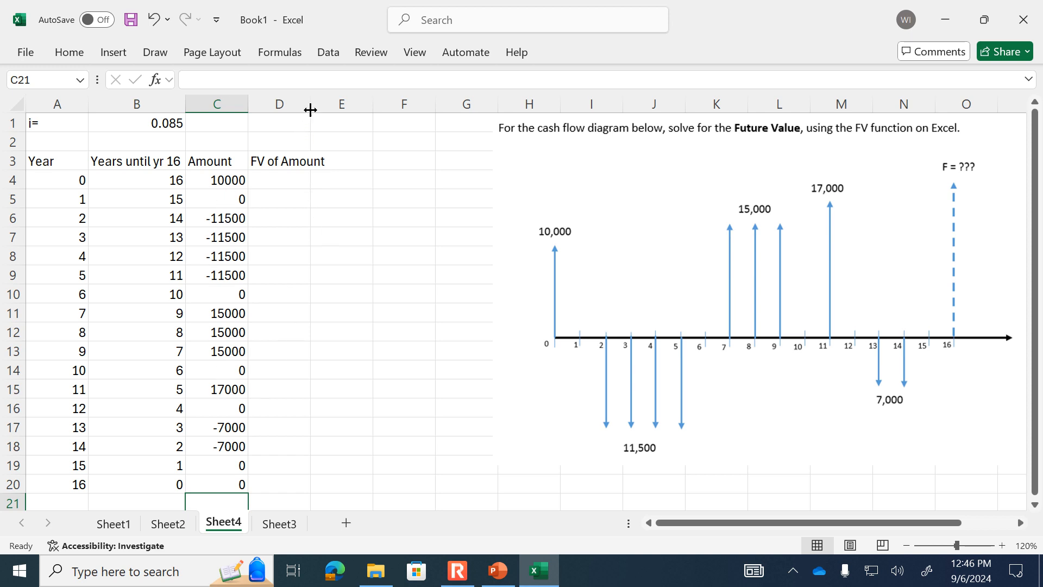
drag(310, 109, 330, 109)
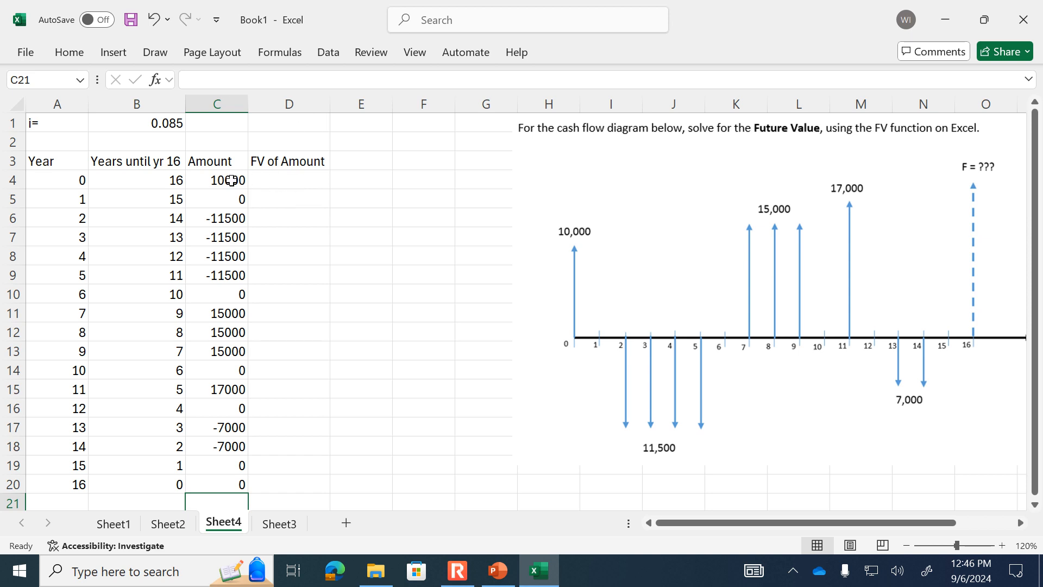
click(288, 182)
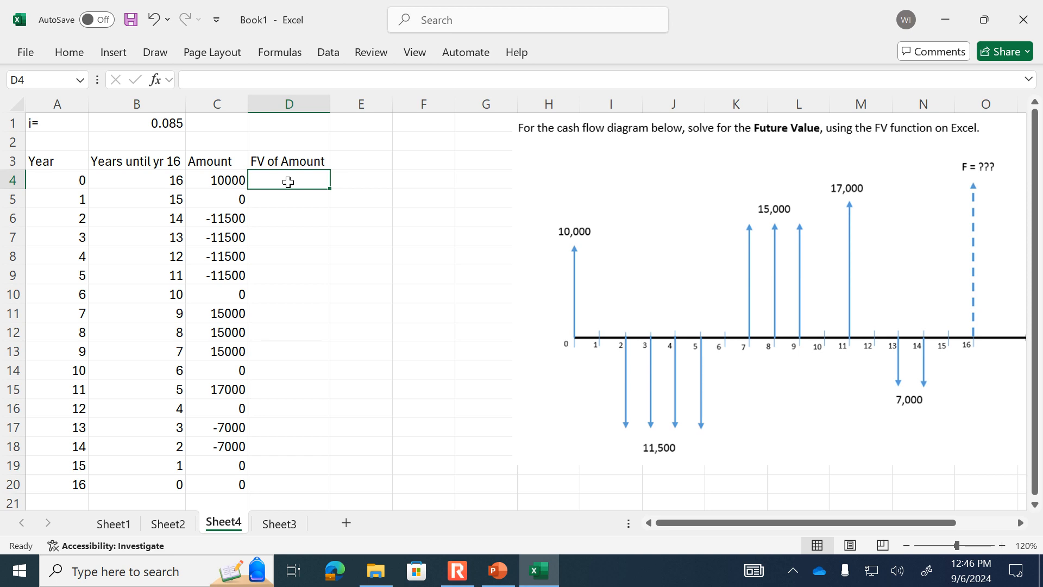
text(=fv)
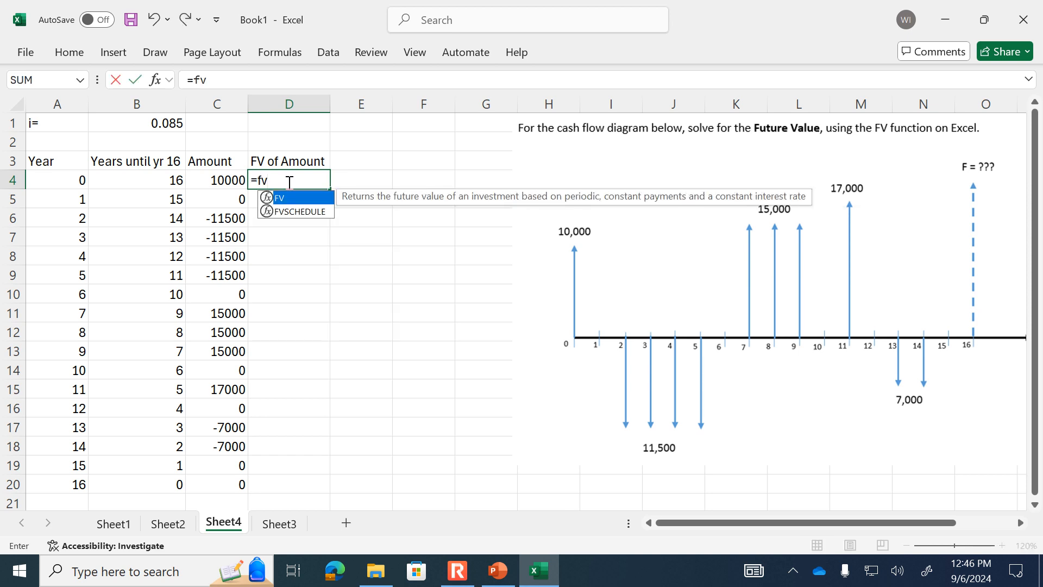
text(()
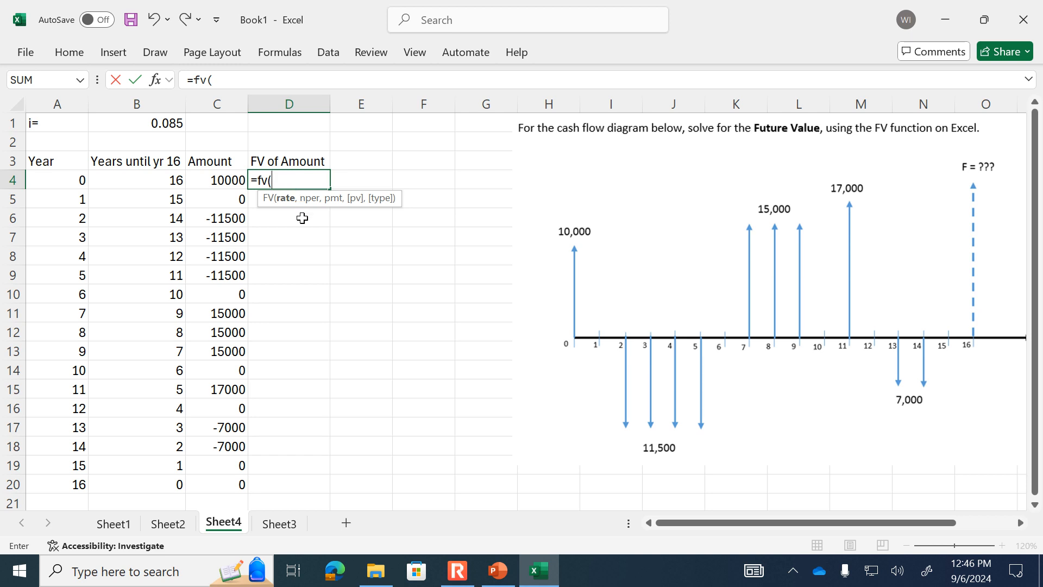
click(152, 123)
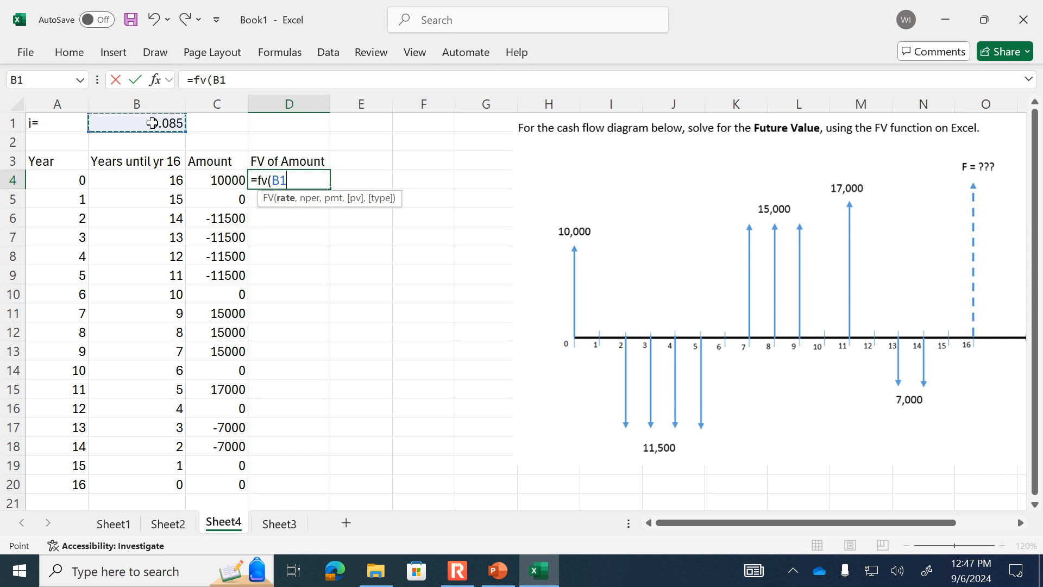
key(F4)
text(,)
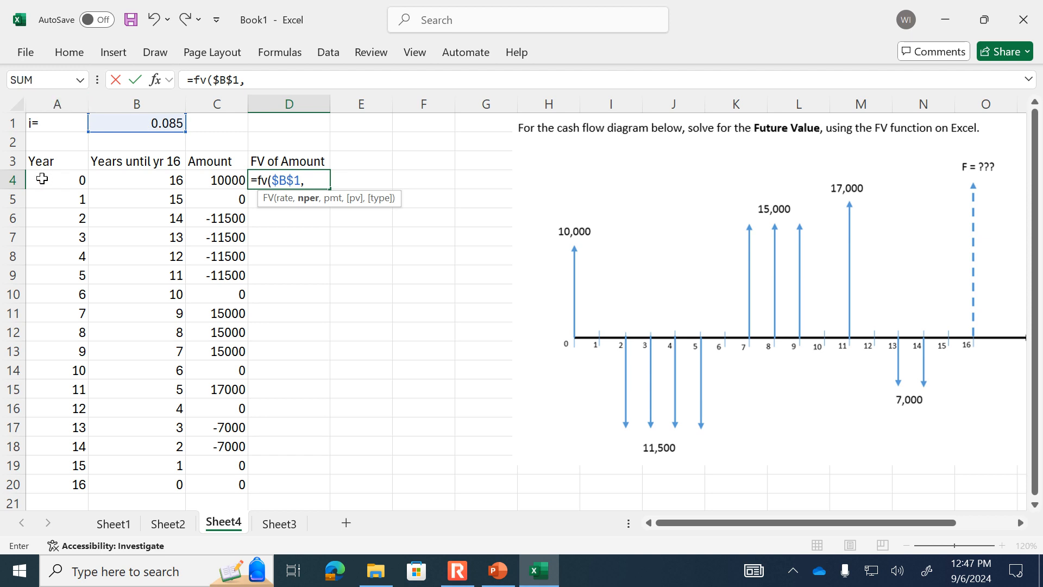
click(138, 179)
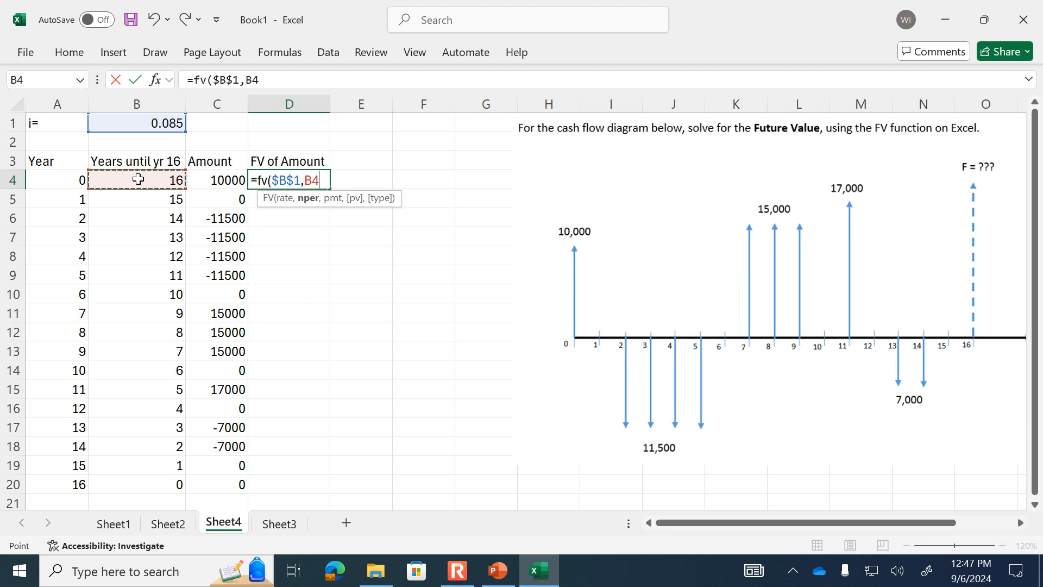
text(,,-)
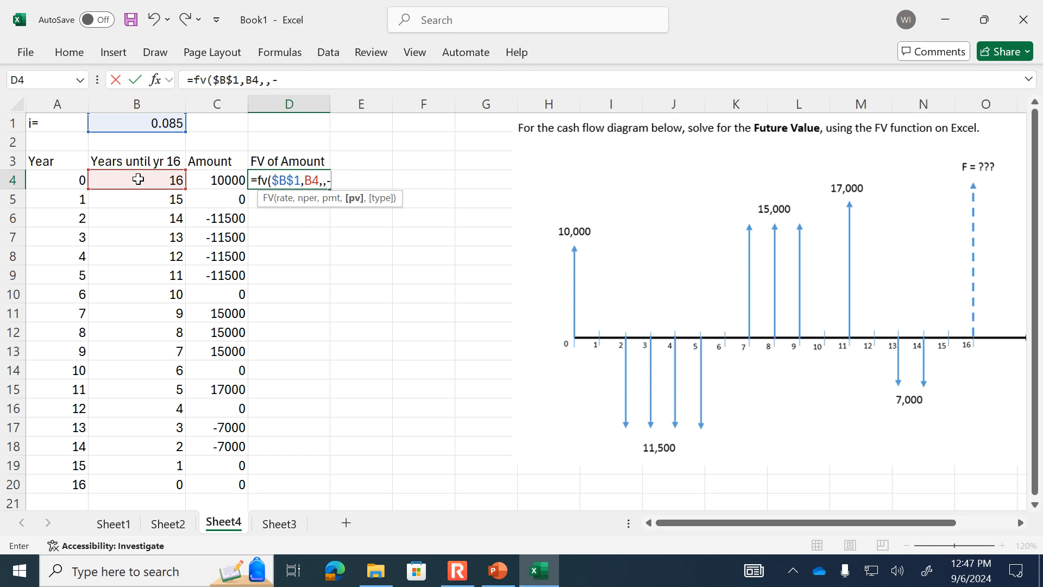
click(218, 178)
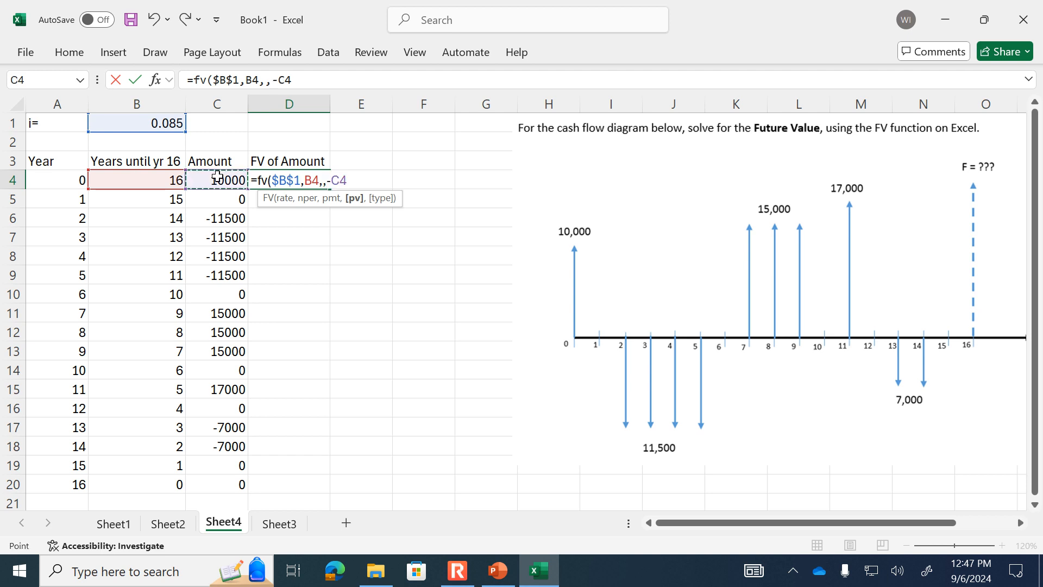
text())
key(Return)
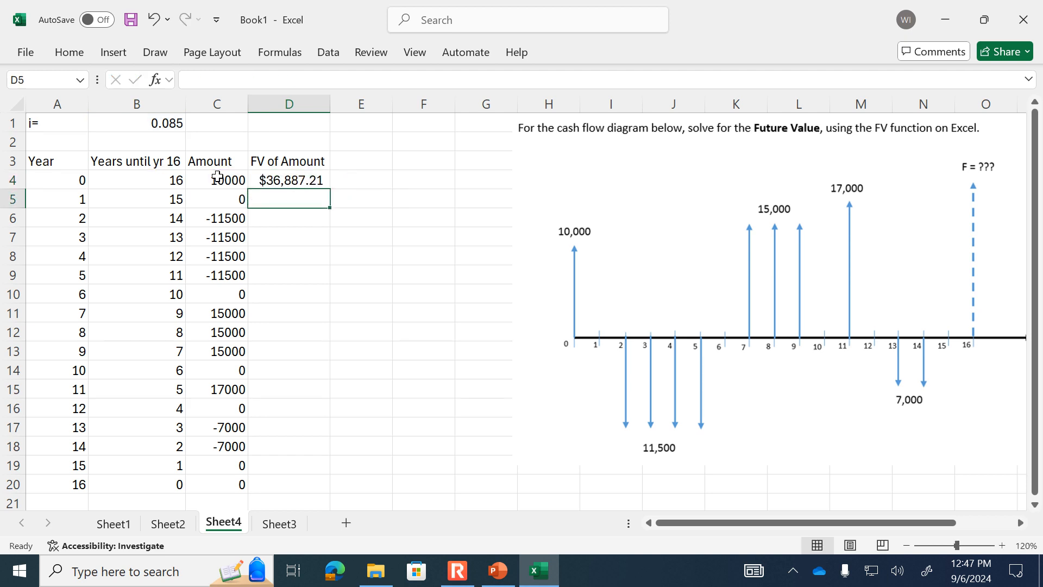
Step: Fill the FV formula from D4 down through D20
click(232, 179)
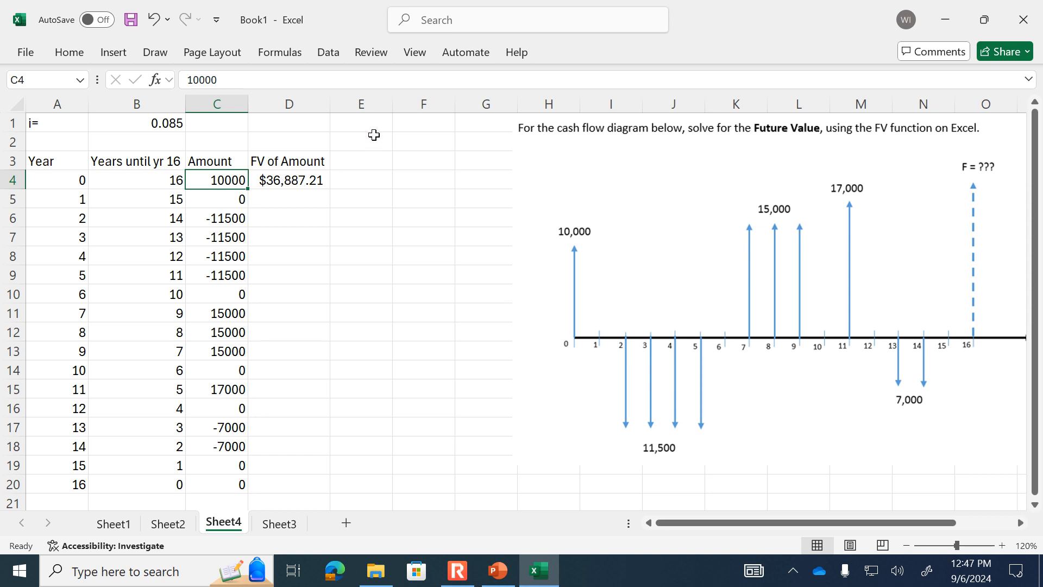
click(176, 129)
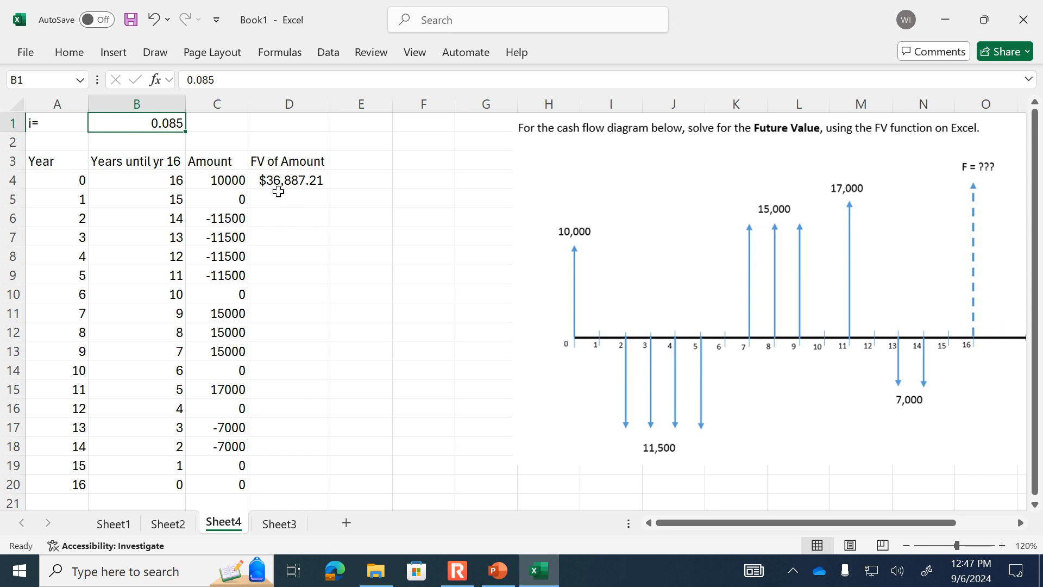
click(286, 163)
click(327, 189)
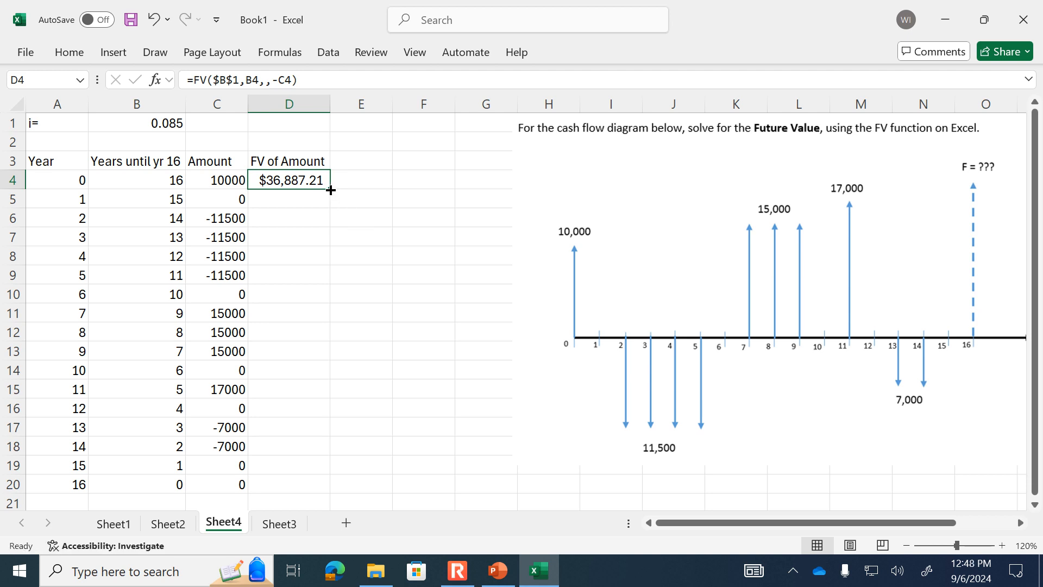
double_click(330, 189)
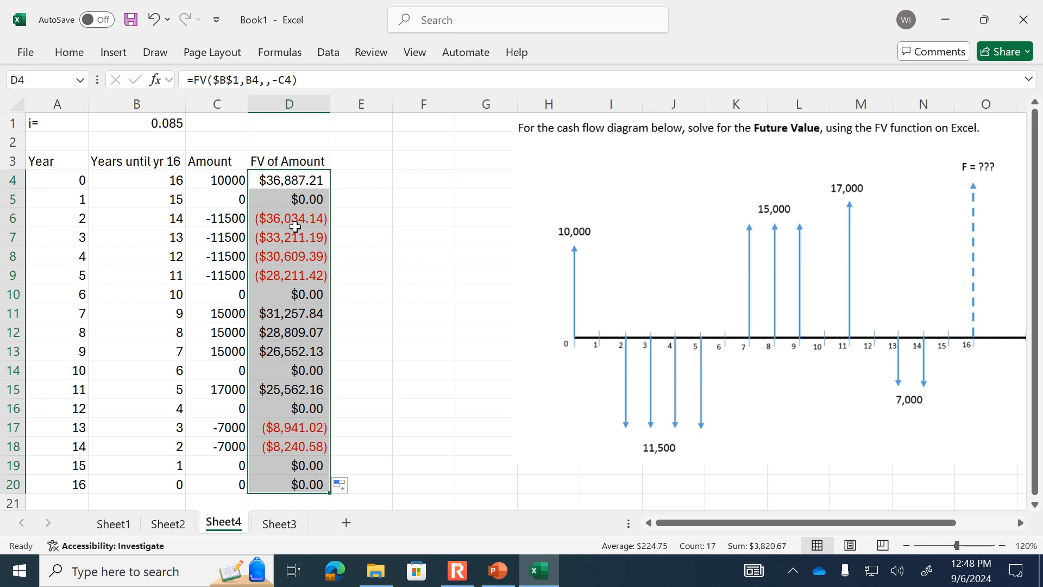
Step: Apply the standard Currency number format to D4:D20
click(71, 55)
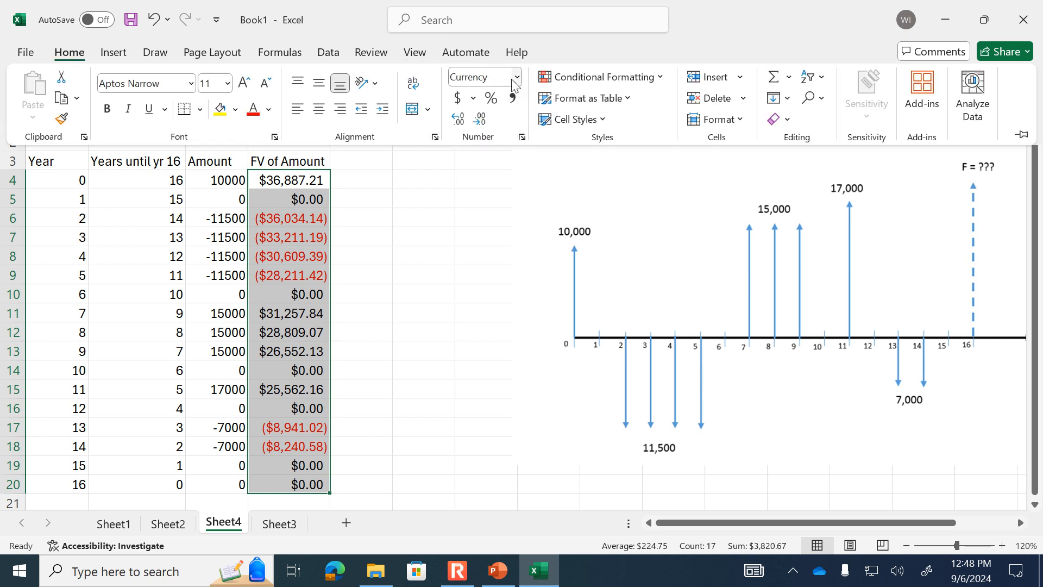
click(517, 79)
click(522, 185)
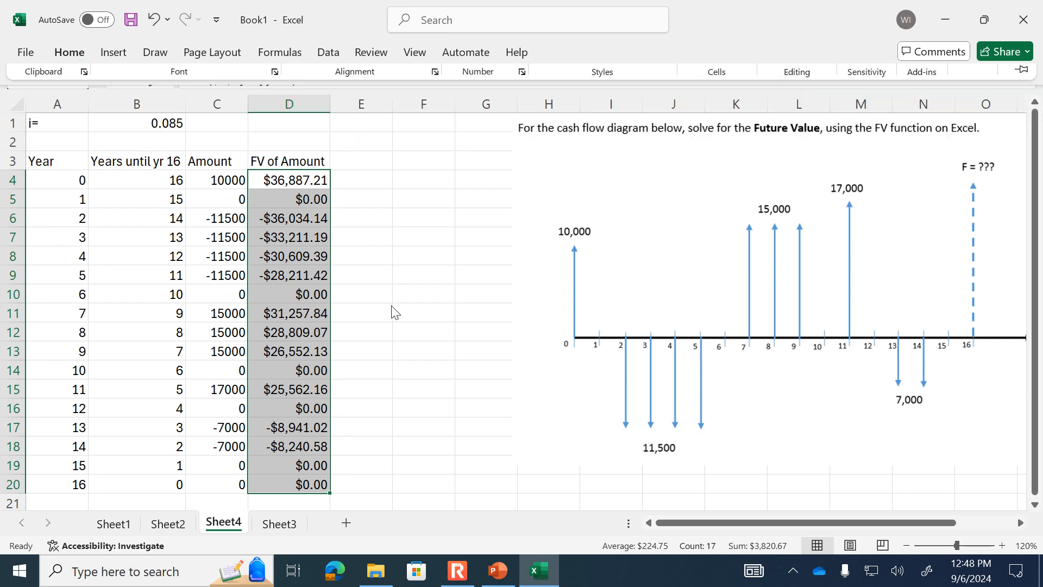
Step: Enter the label "Total:" in C22 below the Amount column
click(909, 548)
click(202, 485)
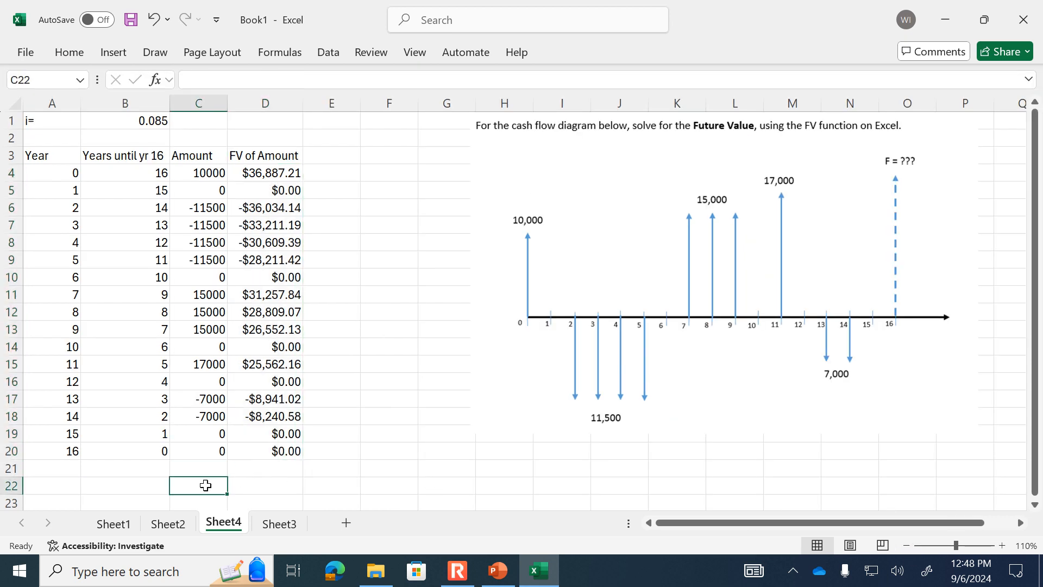
text(Total:)
key(Tab)
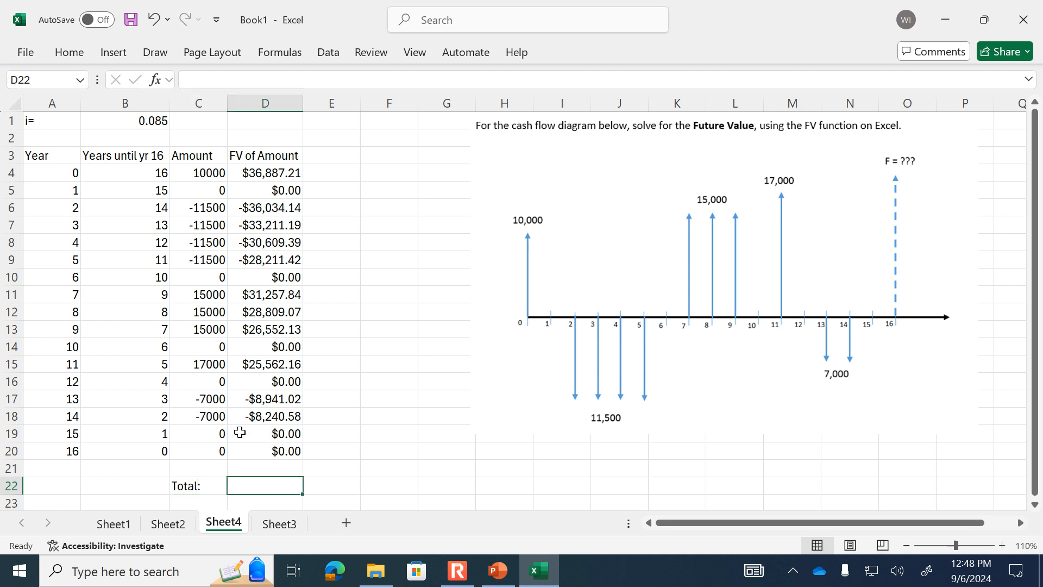
Step: Add up the future values in D22 with =SUM(D4:D20)
text(=sum()
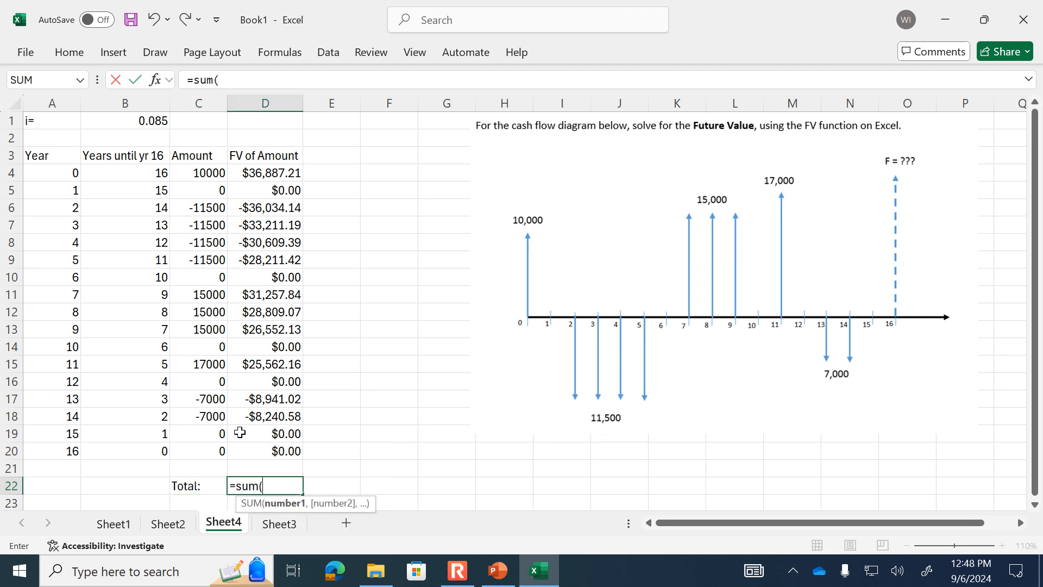
key(Up)
key(Up)
key(shift+Up)
key(shift+Up)
key(shift+Up)
key(shift+Up)
key(shift+Up)
key(shift+Up)
key(shift+Up)
key(shift+Up)
key(shift+Up)
key(shift+Up)
key(shift+Up)
key(shift+Up)
key(shift+Up)
key(shift+Up)
key(shift+Up)
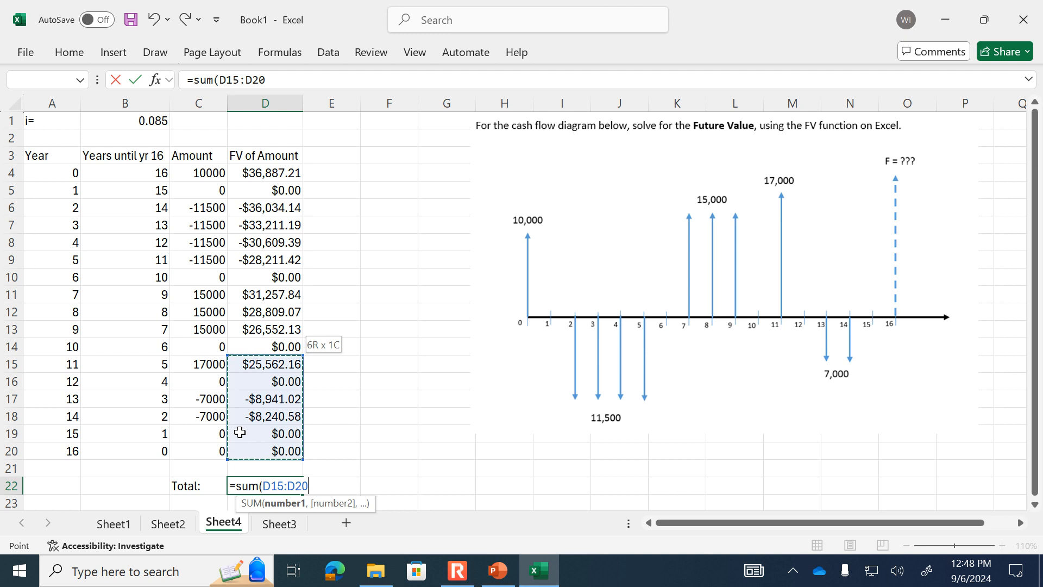
key(shift+Up)
text())
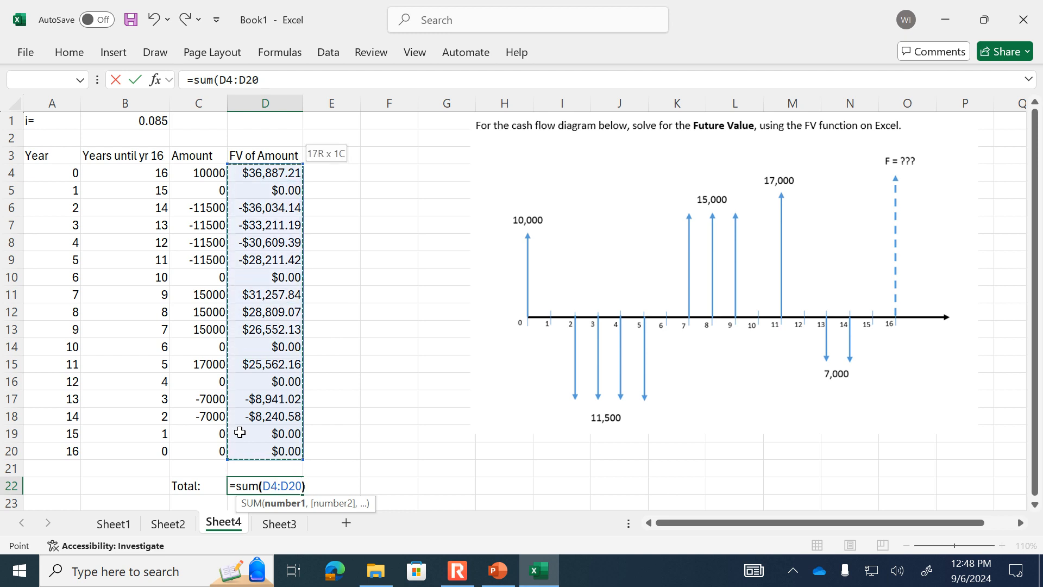
key(Return)
Step: Enter the note "<- Ans: the total future value of this cash flow diagram is $3,820.67" in E22
key(Up)
key(Right)
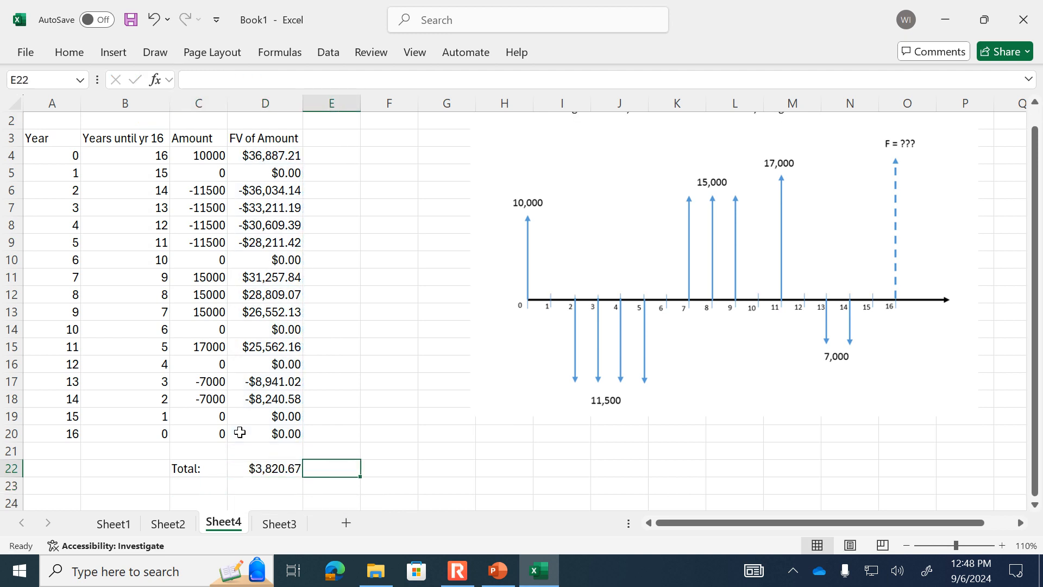
text(,)
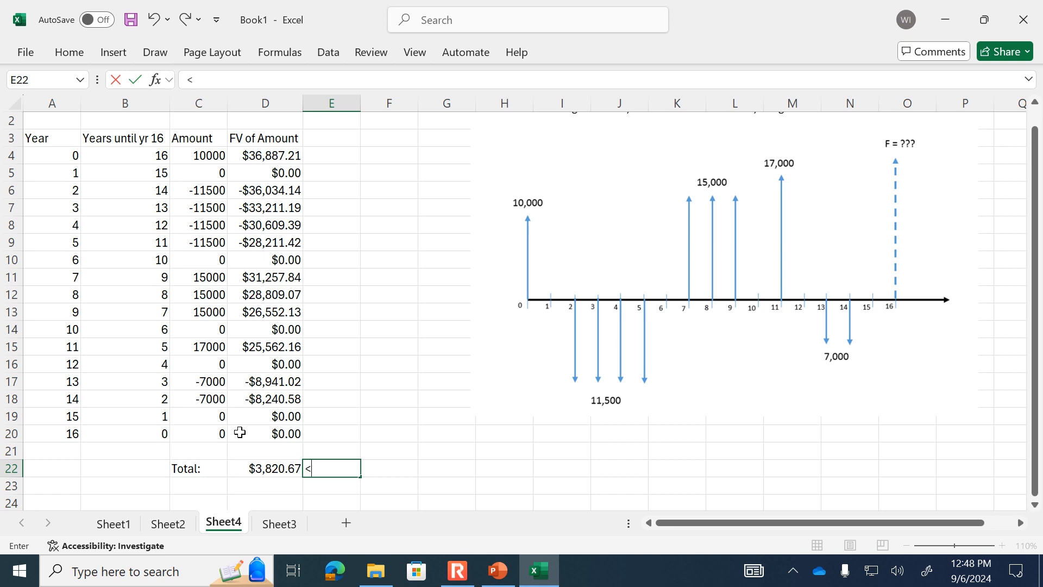
text(- Ans: the to)
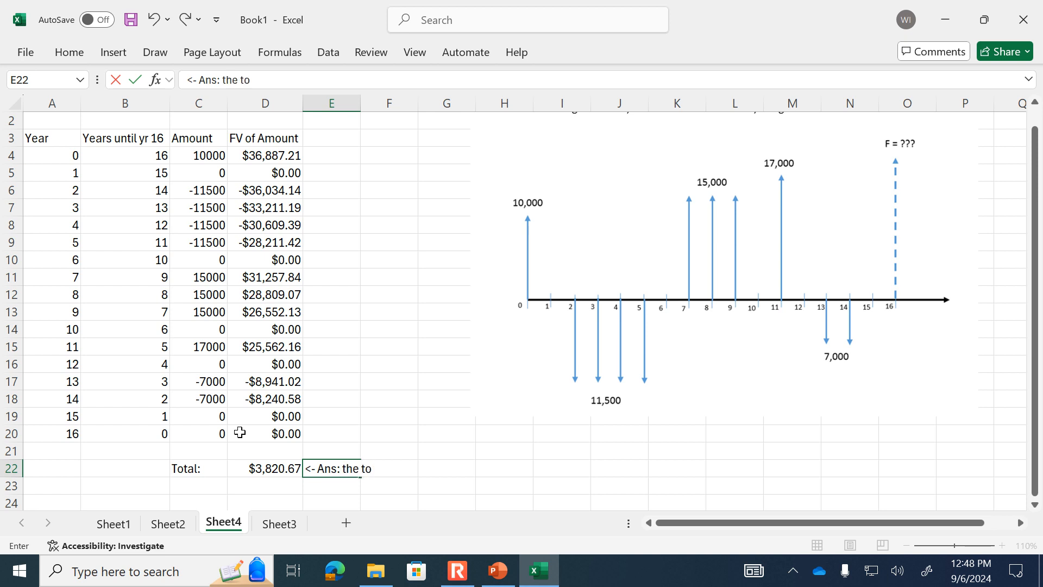
text(tal future value)
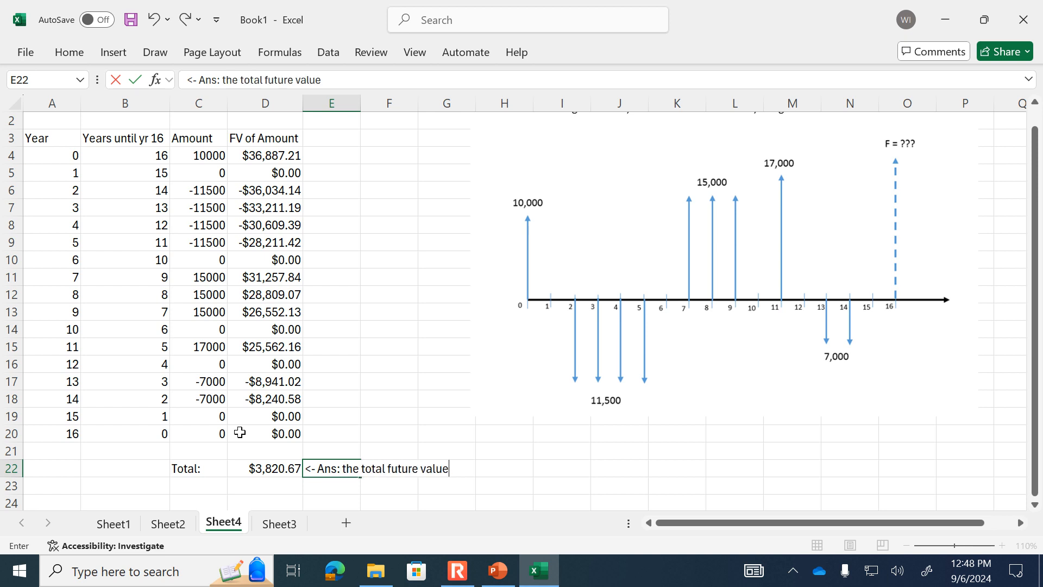
text( of this cash)
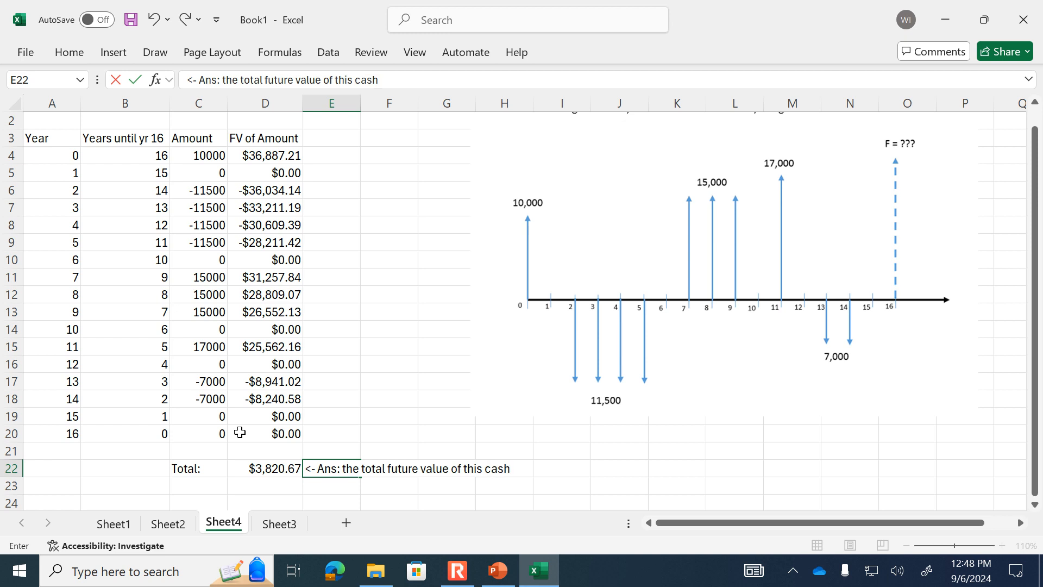
text( flow diagram is $3)
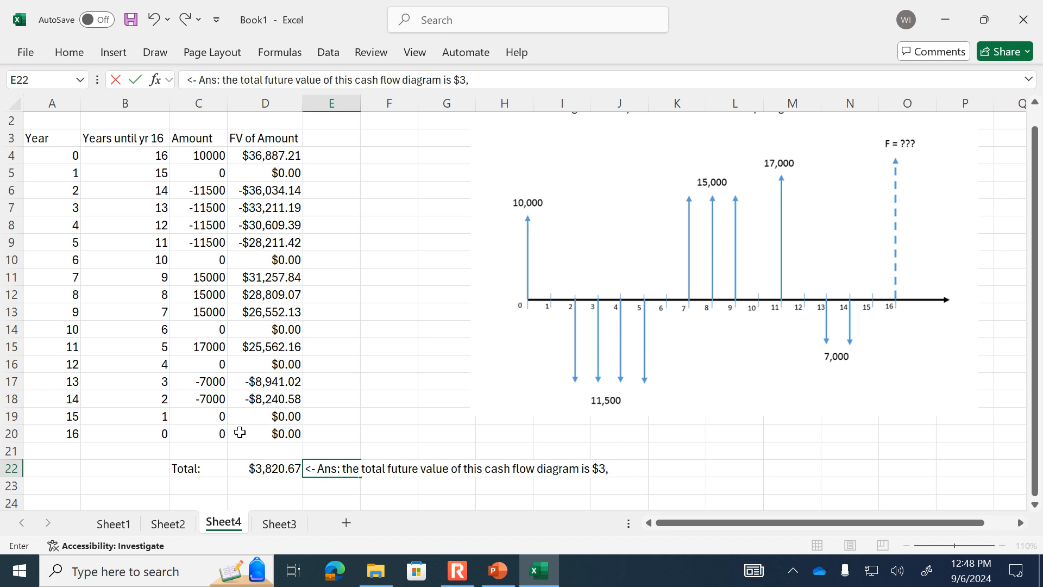
text(,820.67)
key(Return)
Step: Highlight the total row from C22 to J22, including the answer note, with yellow fill
key(Up)
key(Left)
key(Left)
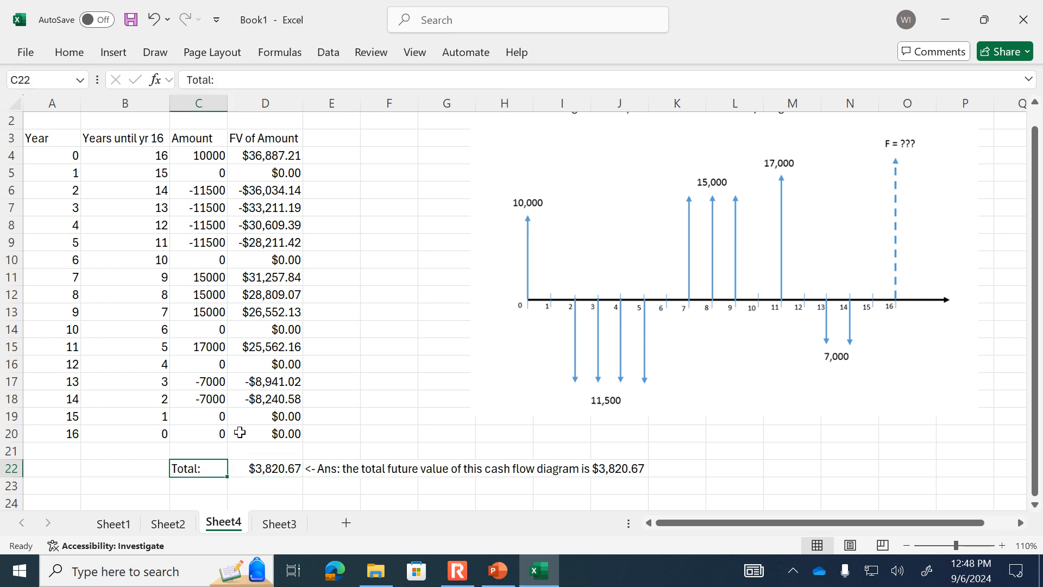
key(shift+Right)
key(shift+Right)
key(shift+Right)
key(shift+Right)
key(shift+Right)
key(shift+Right)
key(shift+Right)
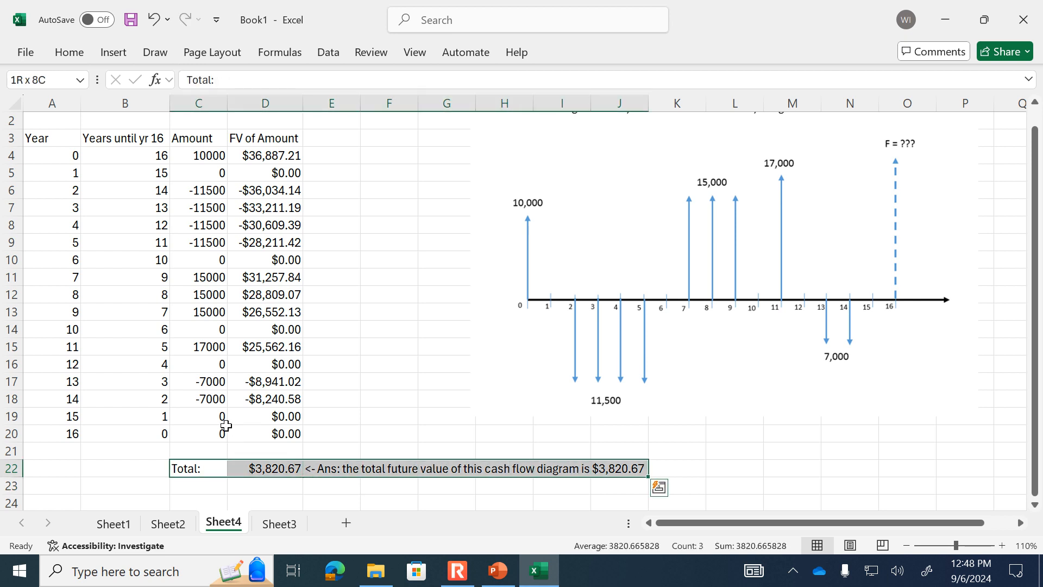
click(69, 52)
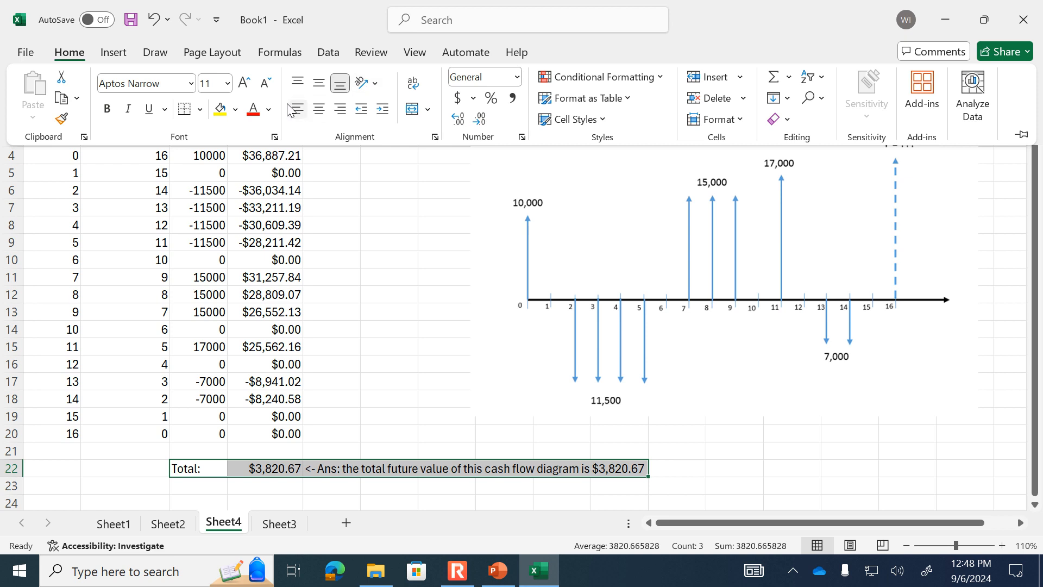
click(220, 109)
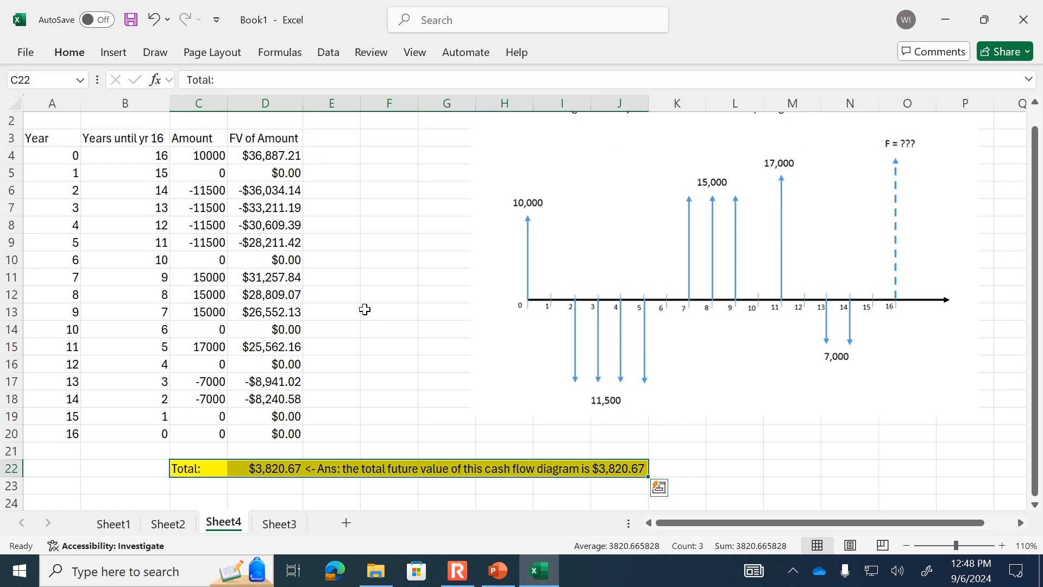
click(821, 464)
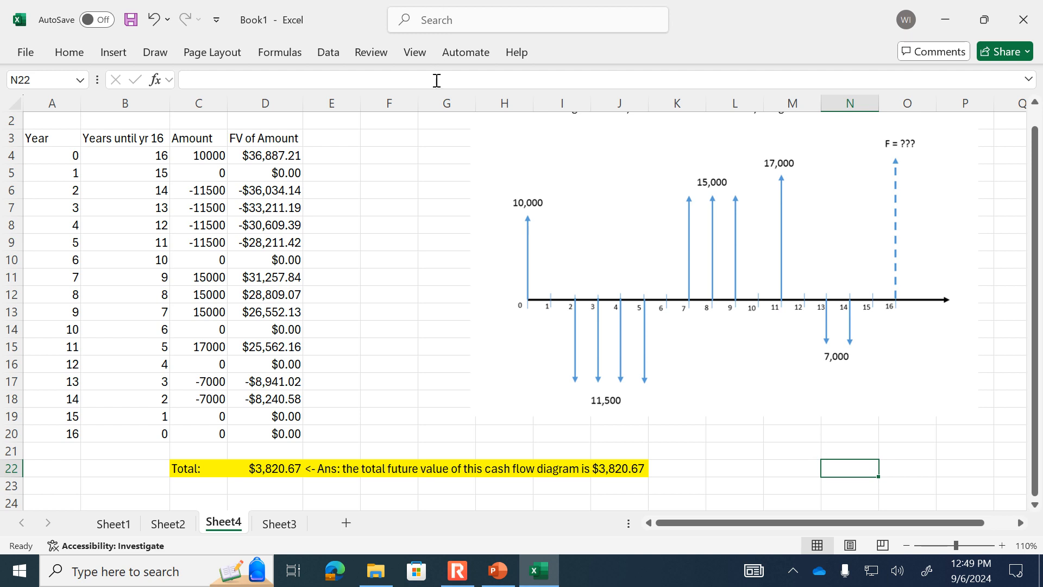
Step: Review the FV formula in D4 and the "Years until yr 16" column in B3:B19
click(275, 157)
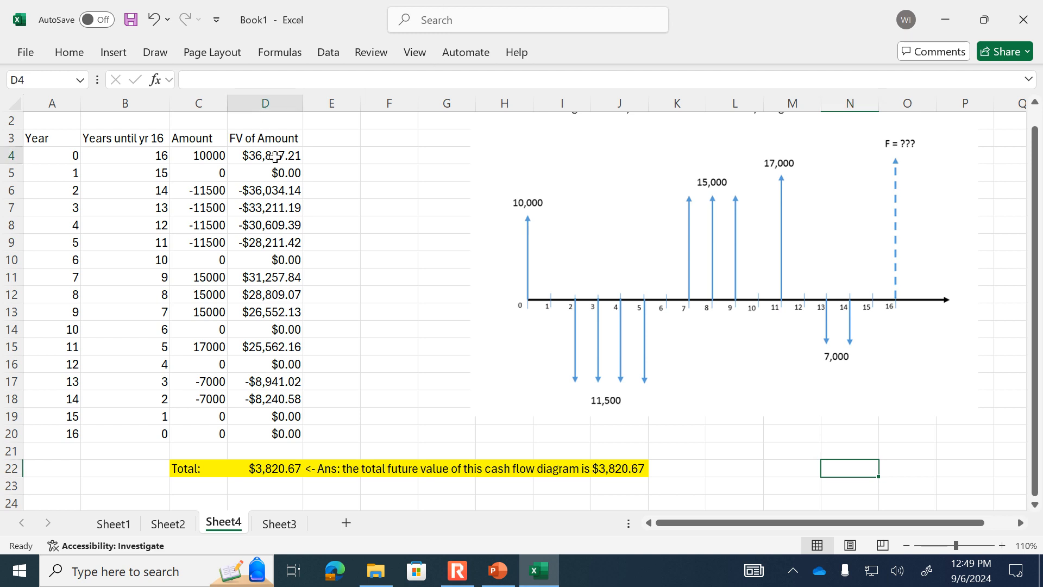
click(226, 76)
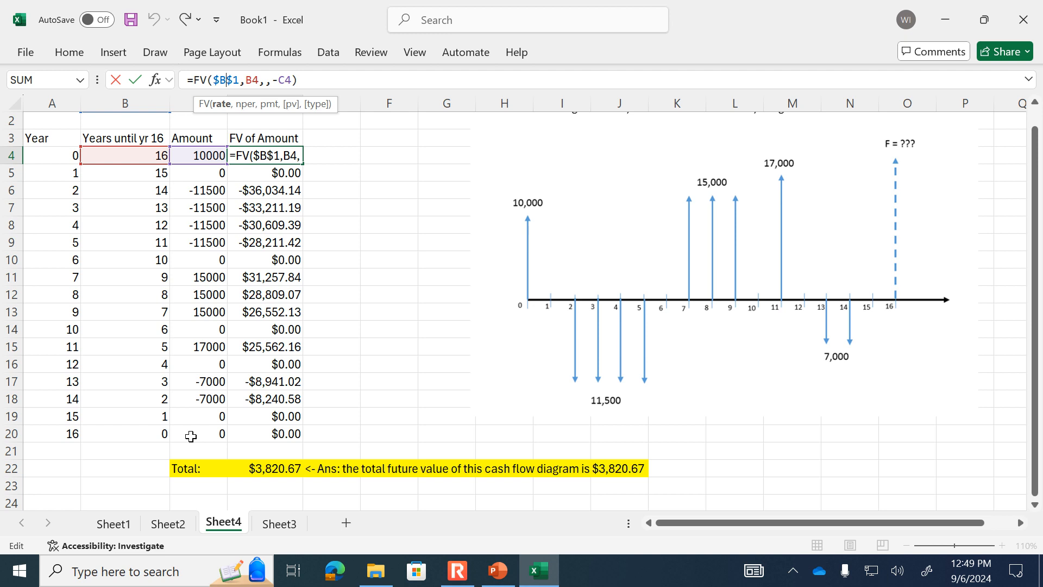
click(56, 225)
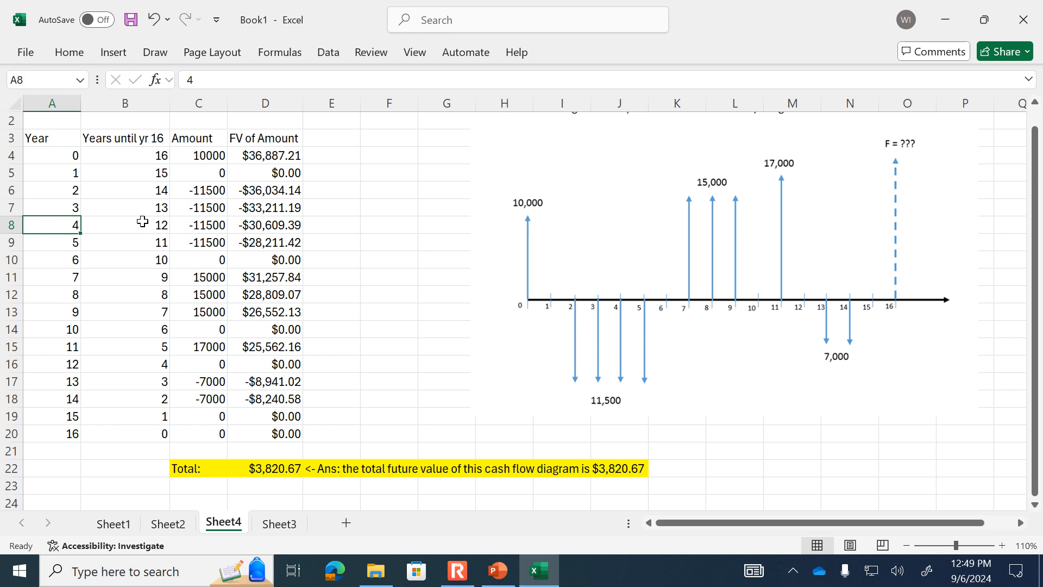
drag(142, 140, 138, 418)
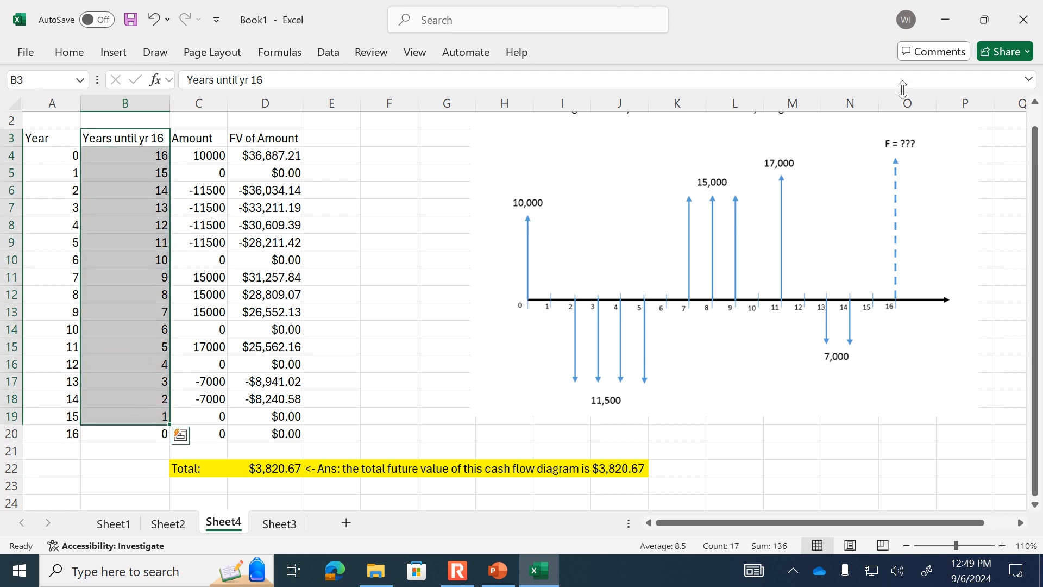
Step: Switch to the PowerPoint class notes, go to slide 103 and select the announcement about bringing a laptop computer to class
click(498, 571)
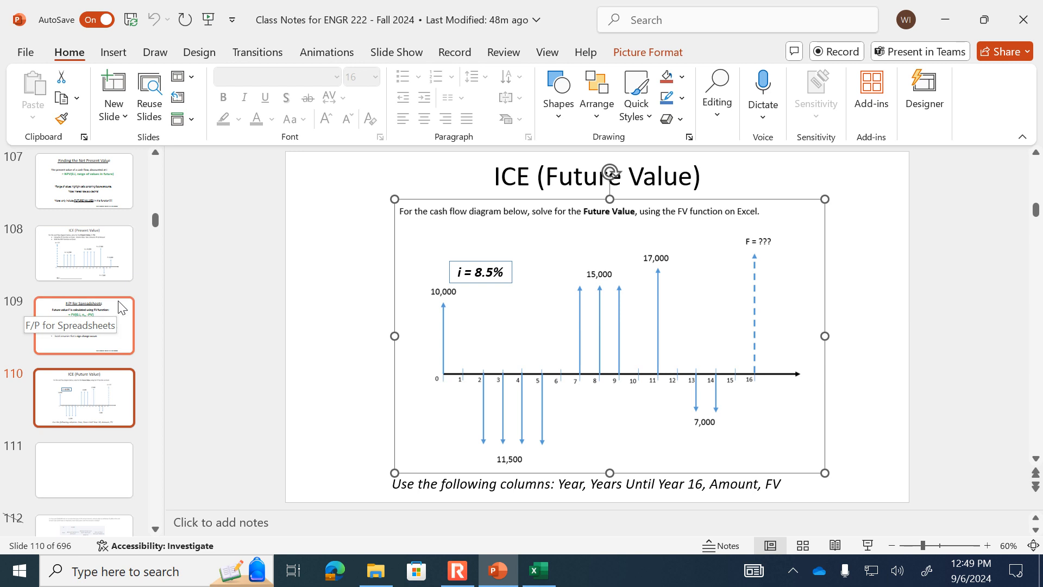
scroll(115, 307, up, 5)
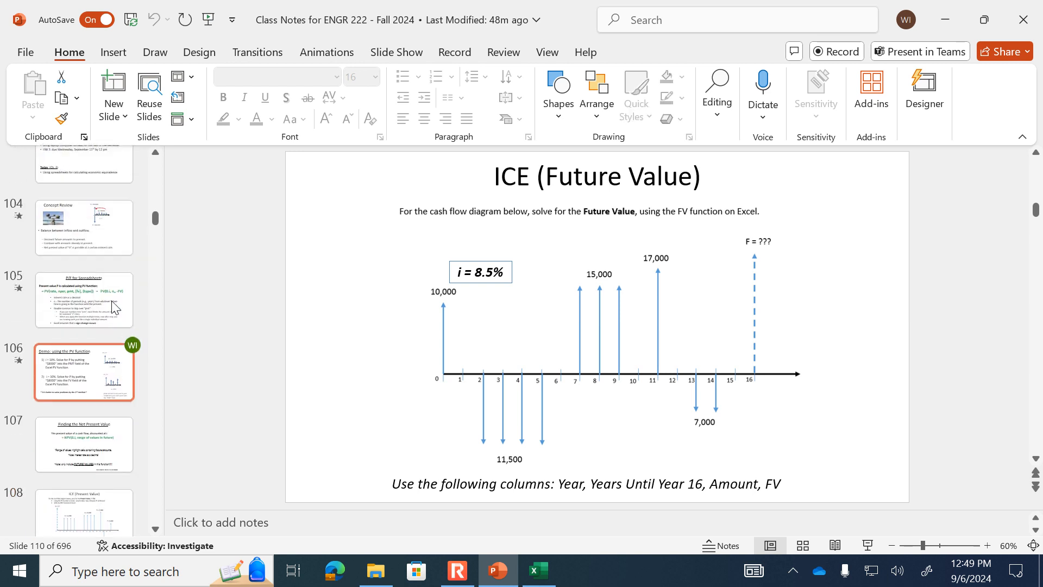
click(107, 266)
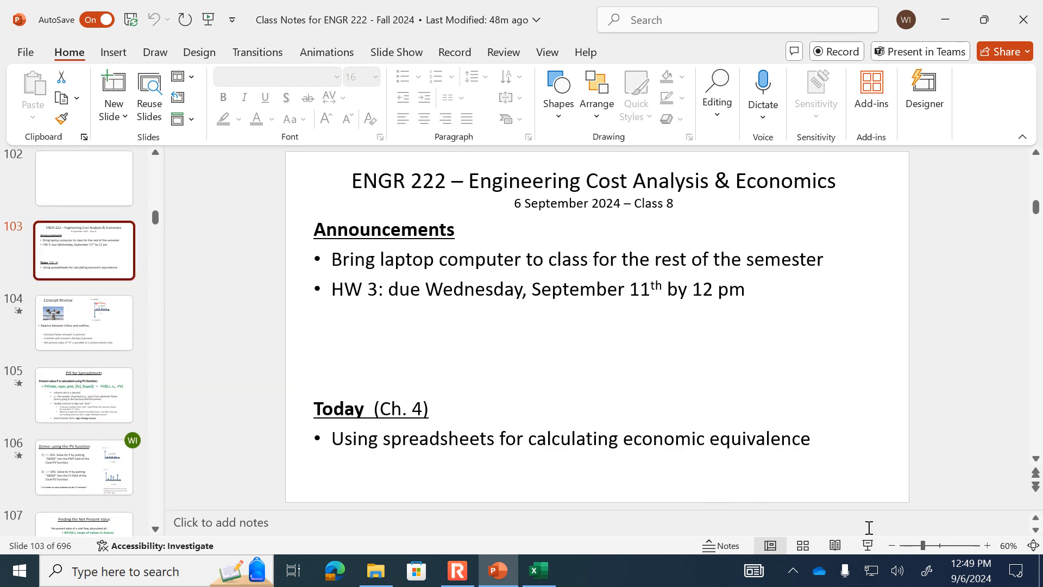
drag(333, 260, 763, 274)
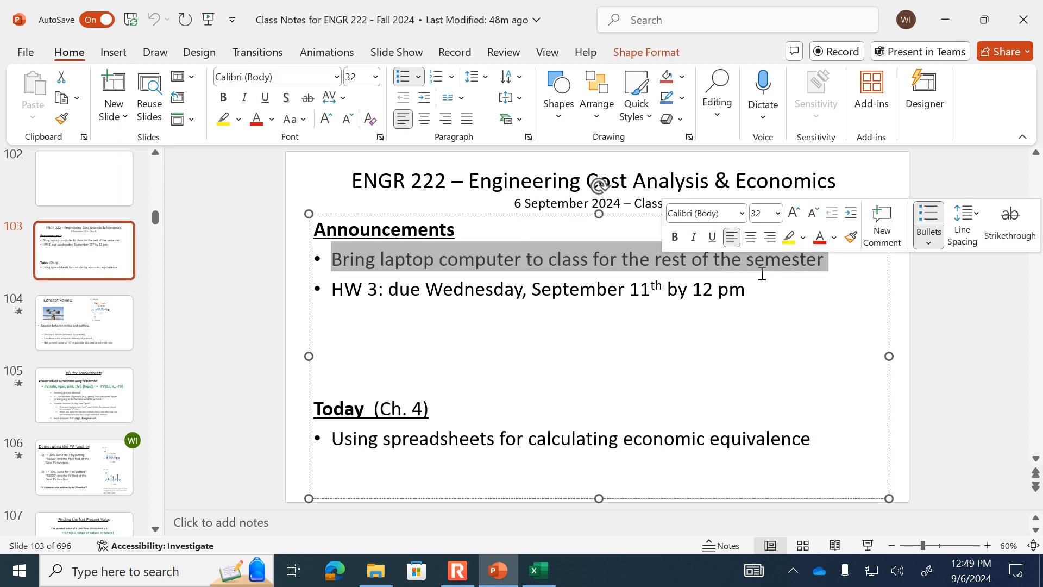